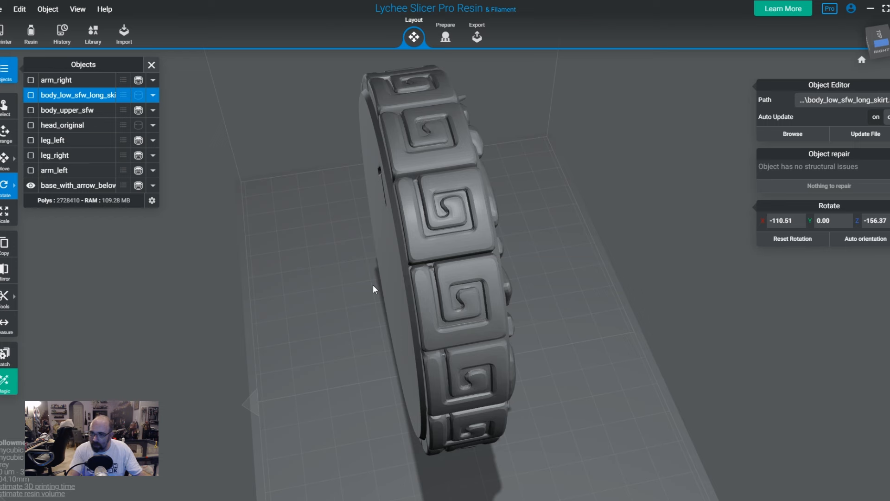
Step: Switch to the drain hole settings, dismiss the hollowing hint, and examine the base's flat underside and rim from several angles
right_drag(411, 296, 495, 347)
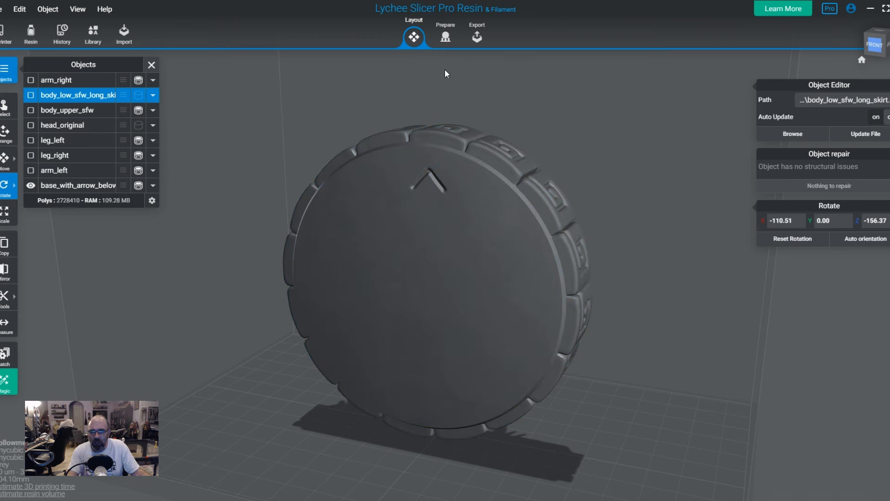
click(445, 38)
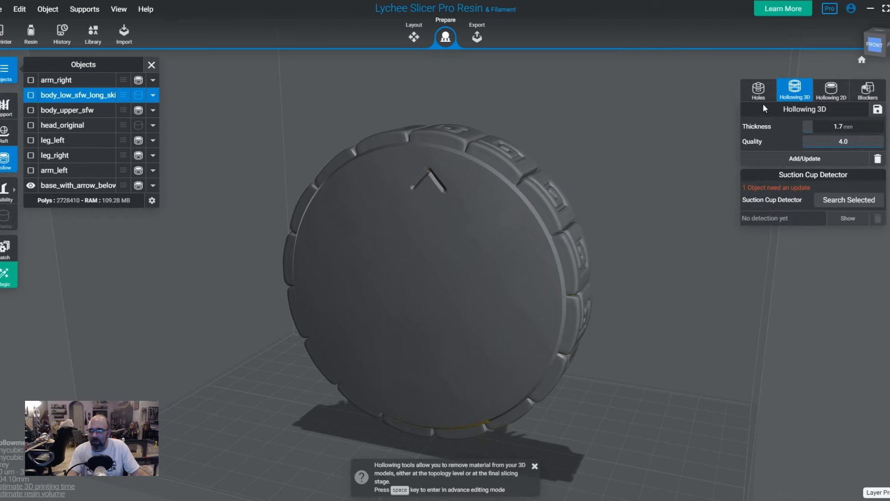
click(758, 93)
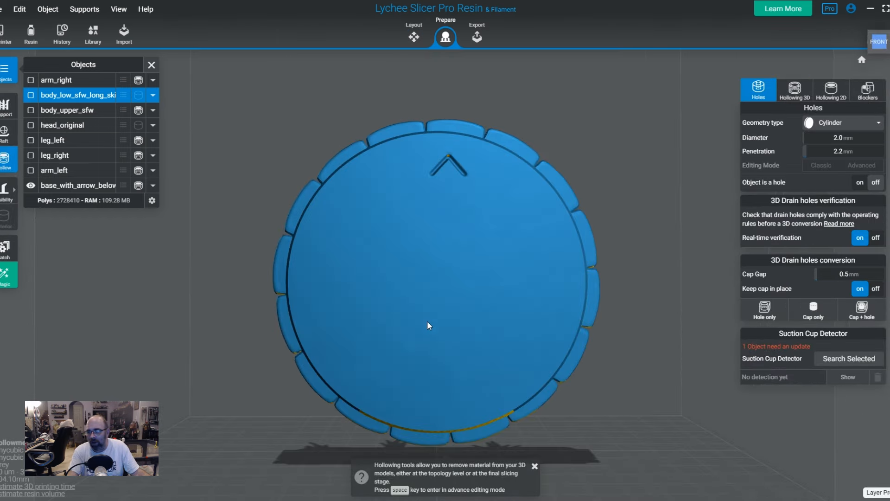
right_drag(569, 262, 505, 318)
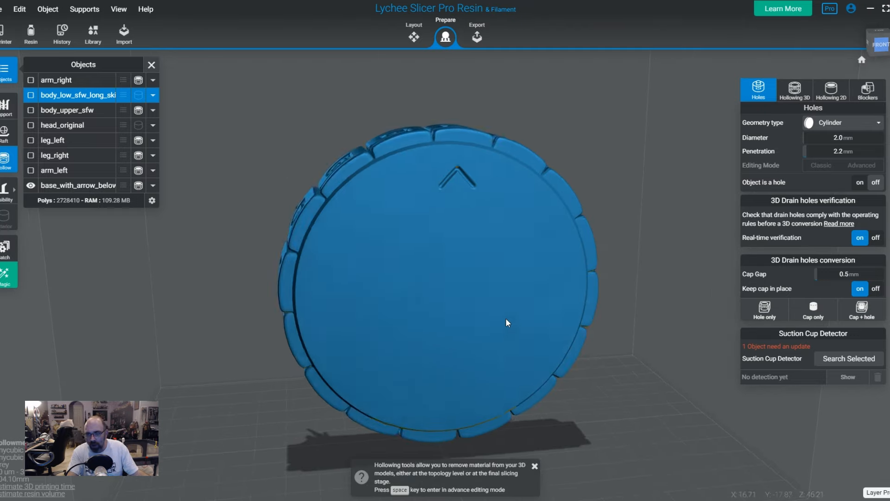
right_drag(427, 344, 472, 424)
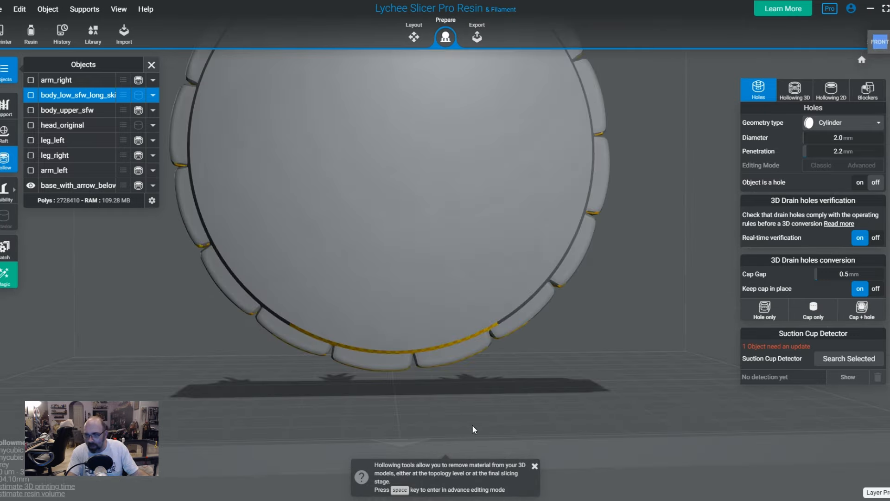
click(534, 465)
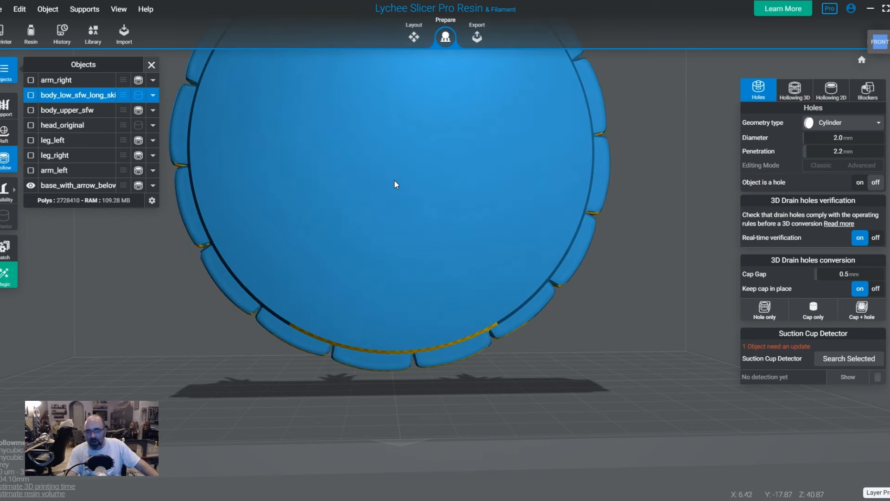
right_drag(394, 179, 346, 293)
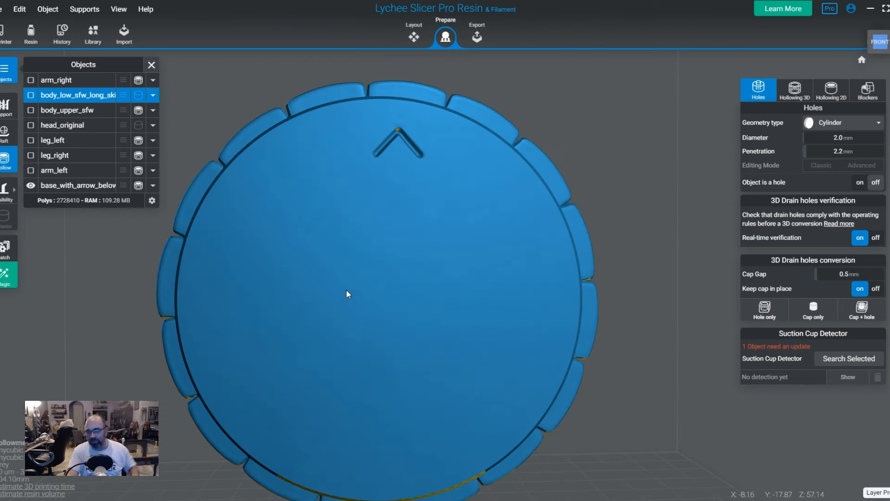
right_drag(349, 251, 366, 176)
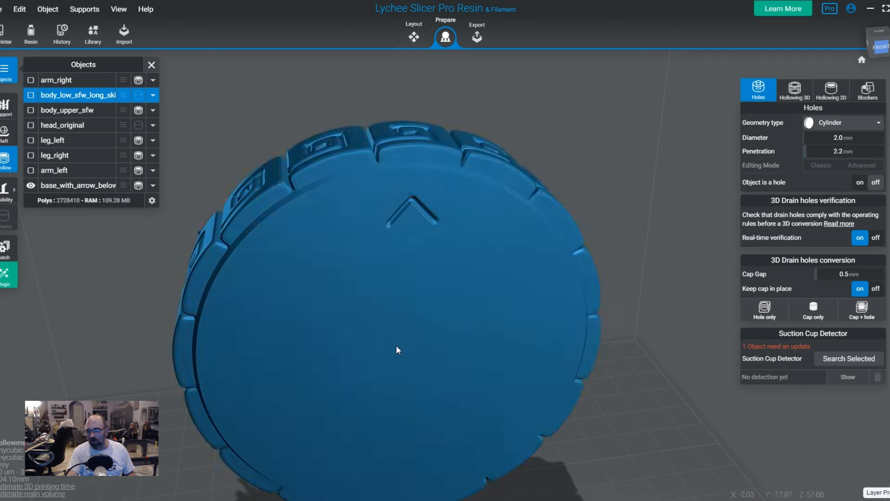
right_drag(397, 350, 175, 307)
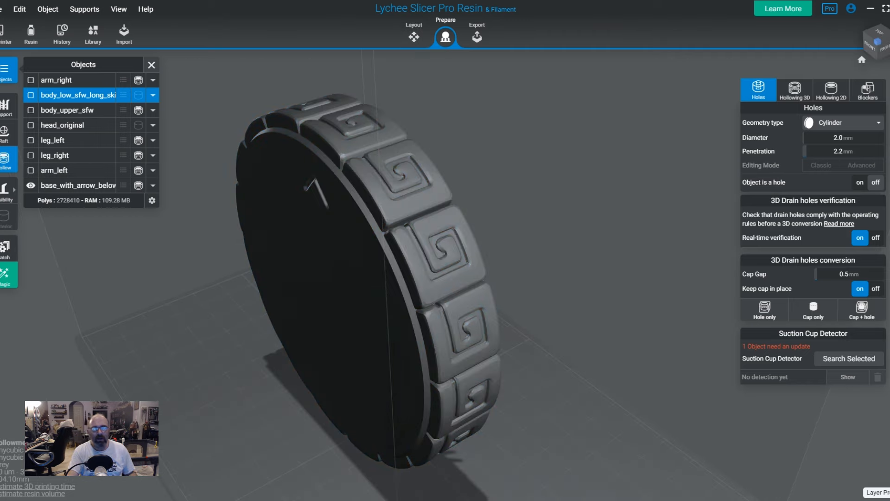
Step: Return to the layout stage, select the arrow-marked base, and set its X rotation to 45°
click(413, 37)
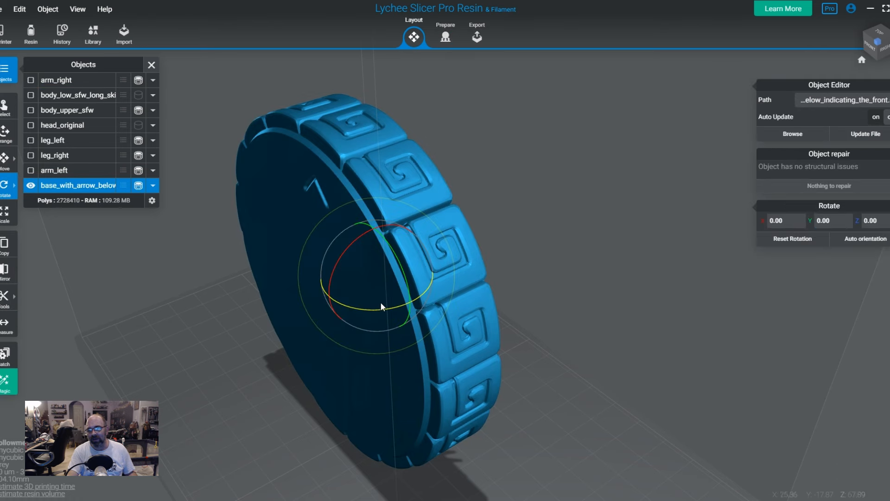
right_drag(354, 241, 287, 281)
drag(288, 281, 502, 289)
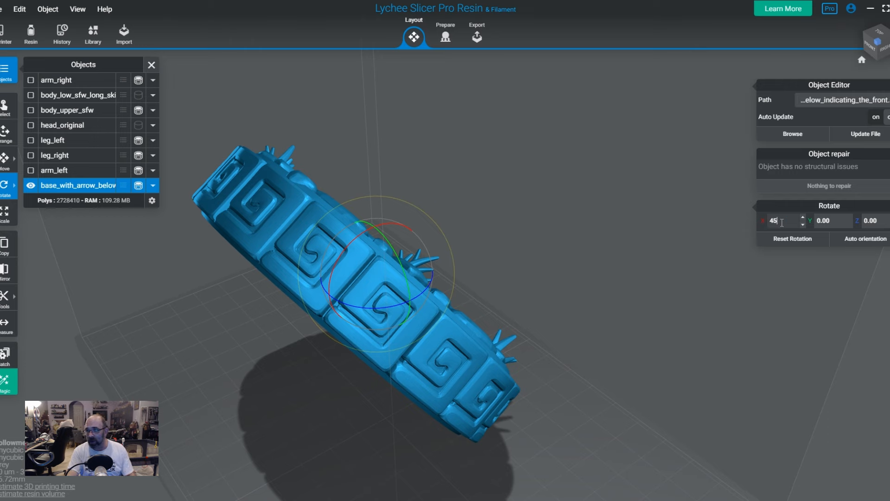
key(Return)
right_drag(499, 366, 490, 176)
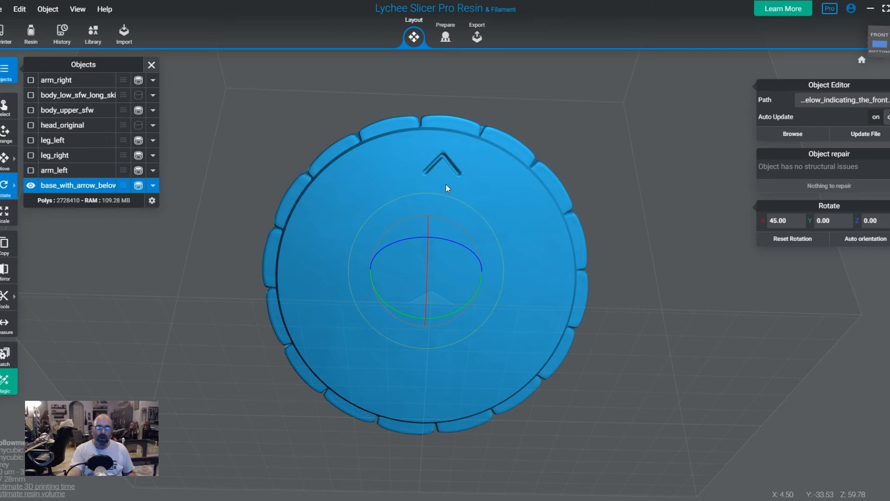
right_drag(384, 202, 570, 445)
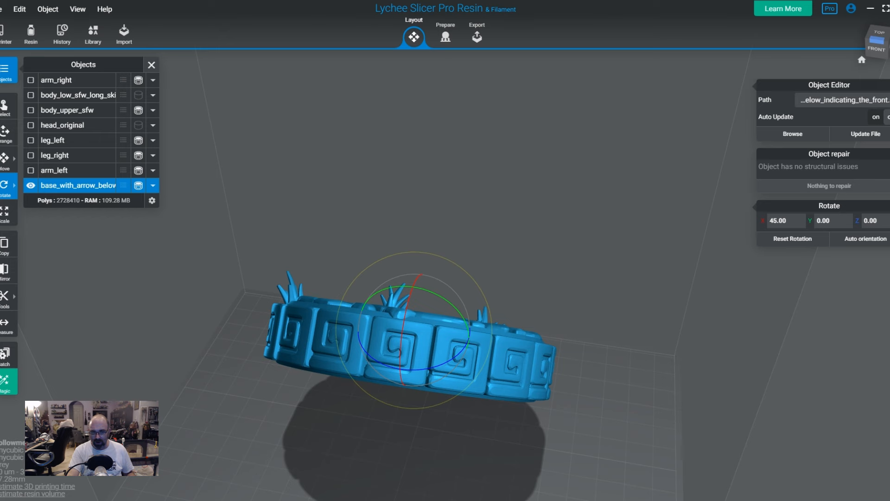
Step: Estimate the tilted base's resin volume and inspect its underside and rim from several angles
click(3, 494)
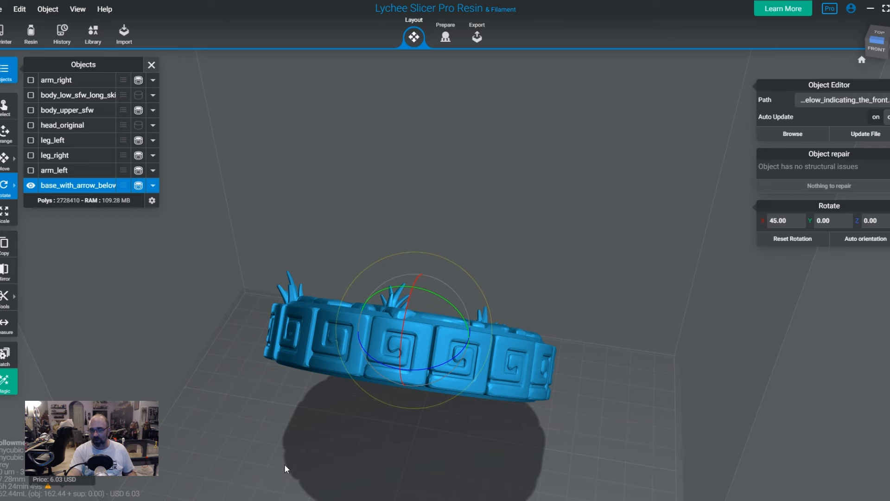
drag(510, 412, 528, 255)
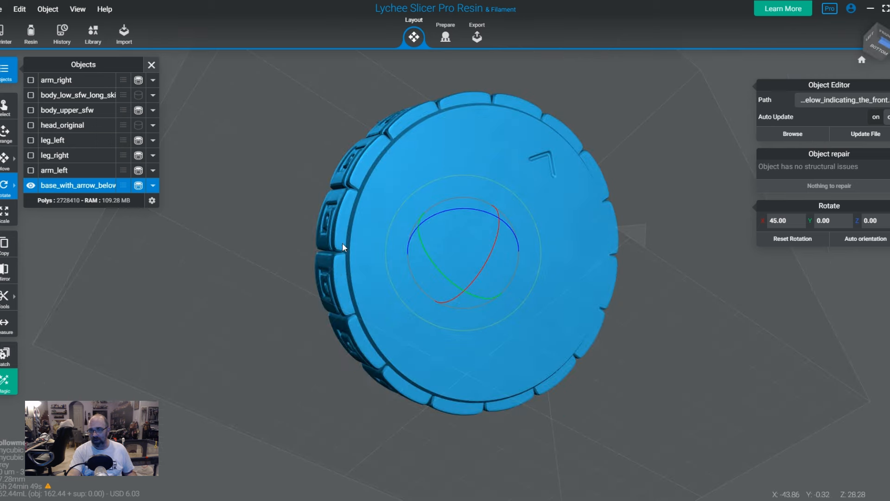
drag(555, 127, 648, 380)
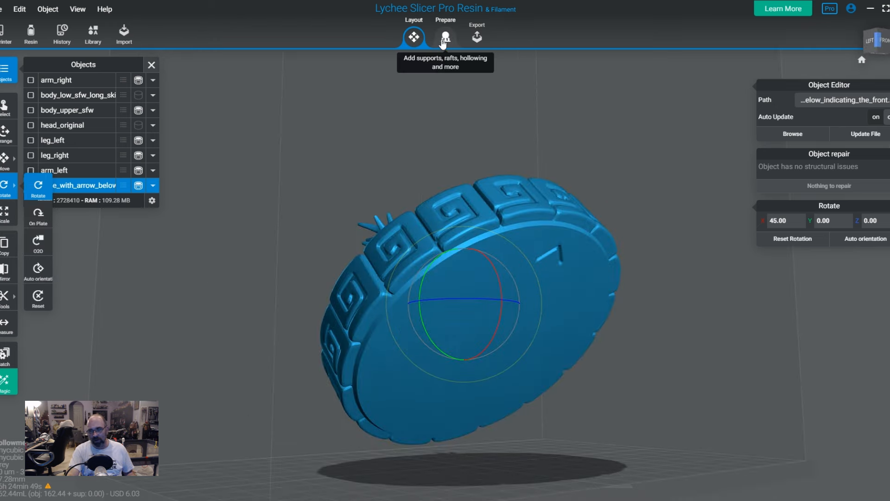
drag(455, 349, 635, 337)
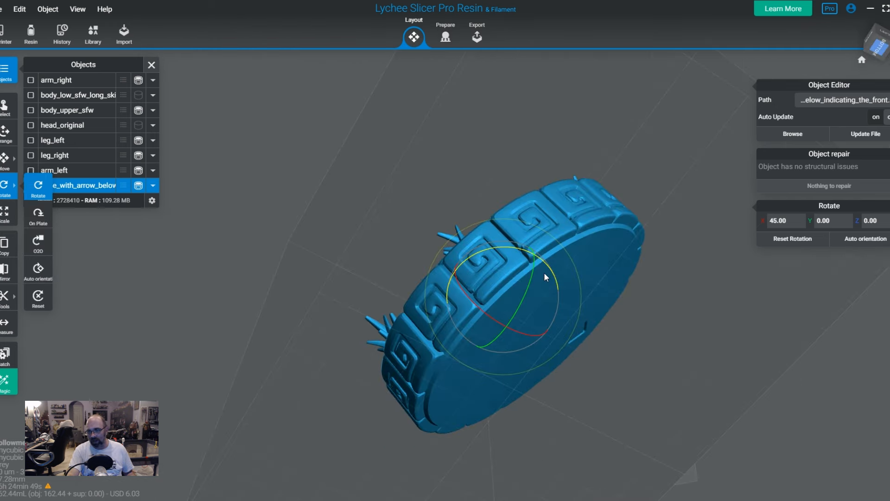
drag(499, 317, 491, 395)
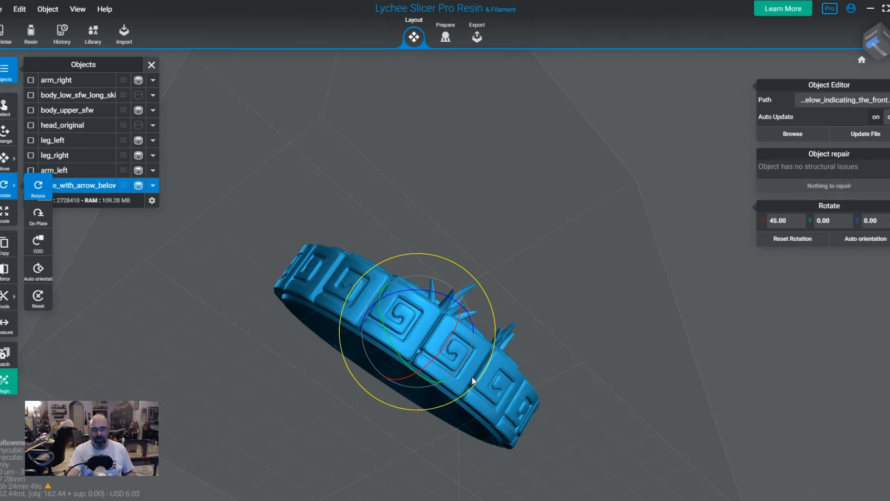
drag(436, 374, 560, 430)
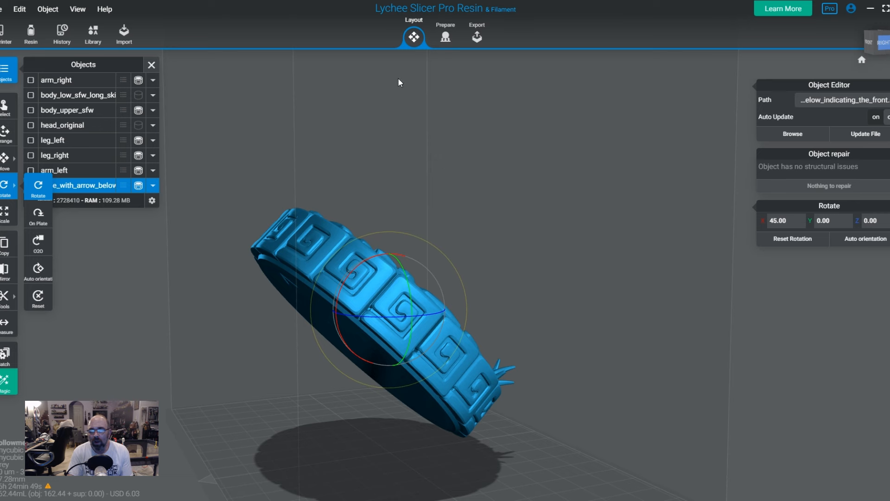
Step: Hollow the base with 3D hollowing at a wall thickness of 1.7 mm and quality 4.0
click(446, 38)
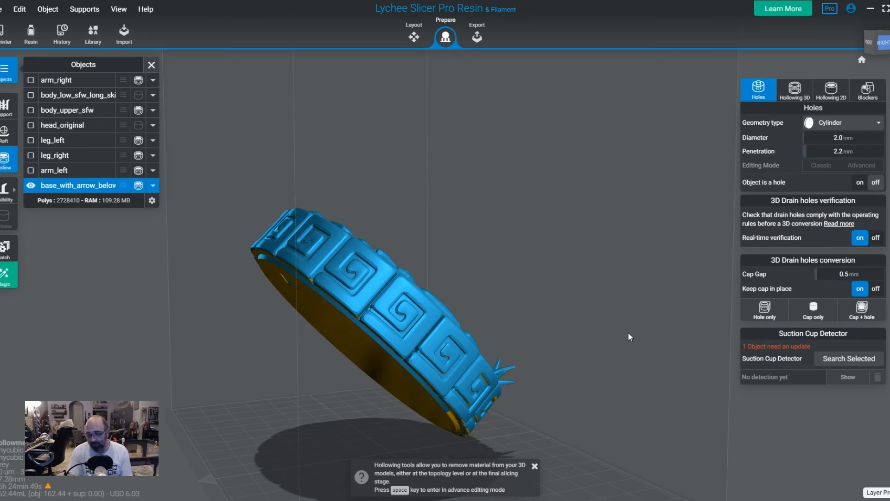
drag(565, 323, 685, 205)
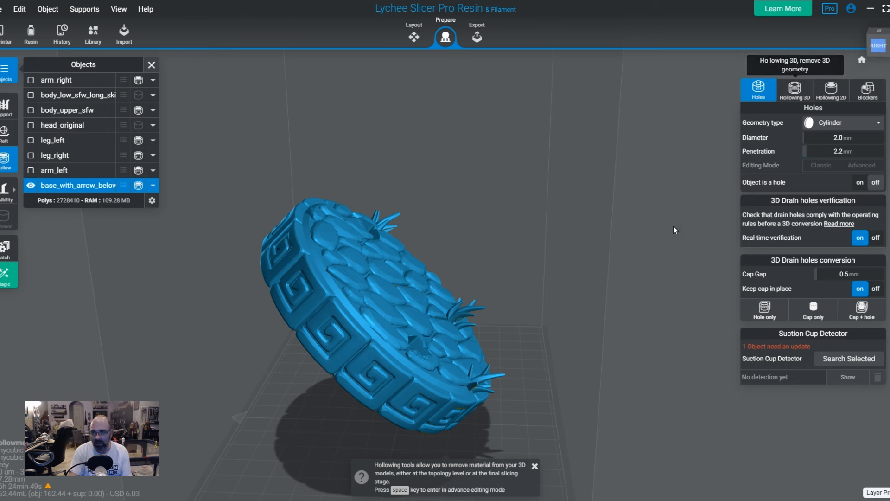
drag(485, 305, 886, 161)
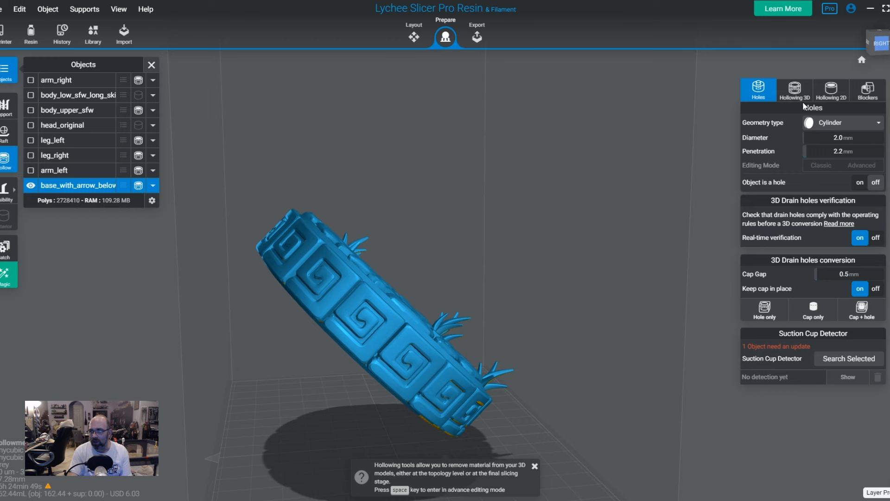
click(799, 93)
click(878, 117)
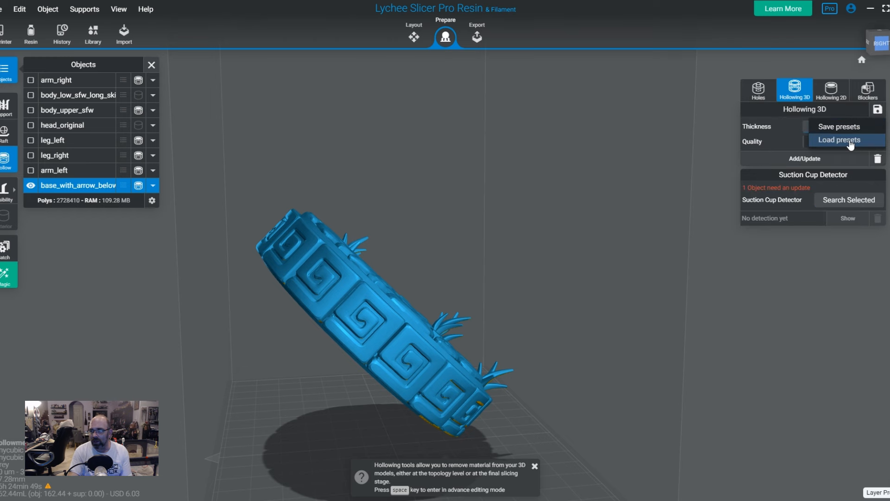
click(843, 139)
drag(263, 345, 614, 254)
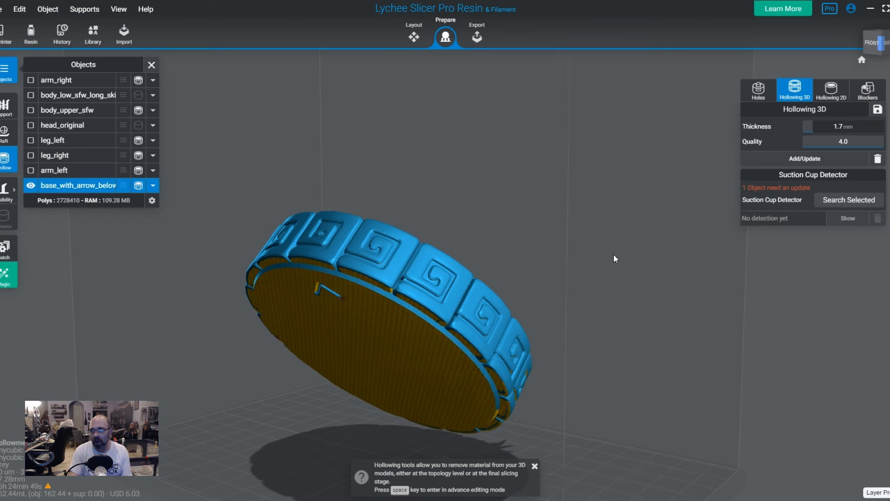
click(779, 160)
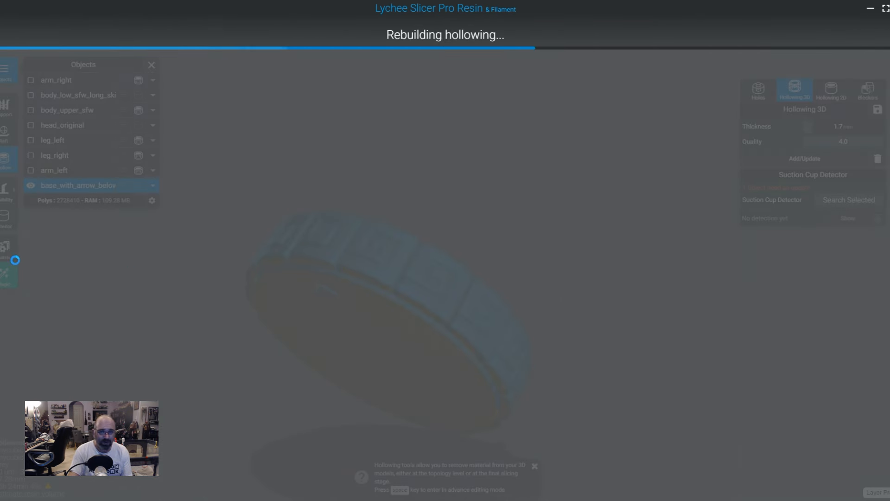
Step: Inspect the hollowed base's cavity in the interior view, then return to the exterior view
click(13, 216)
drag(287, 305, 889, 146)
drag(445, 241, 616, 359)
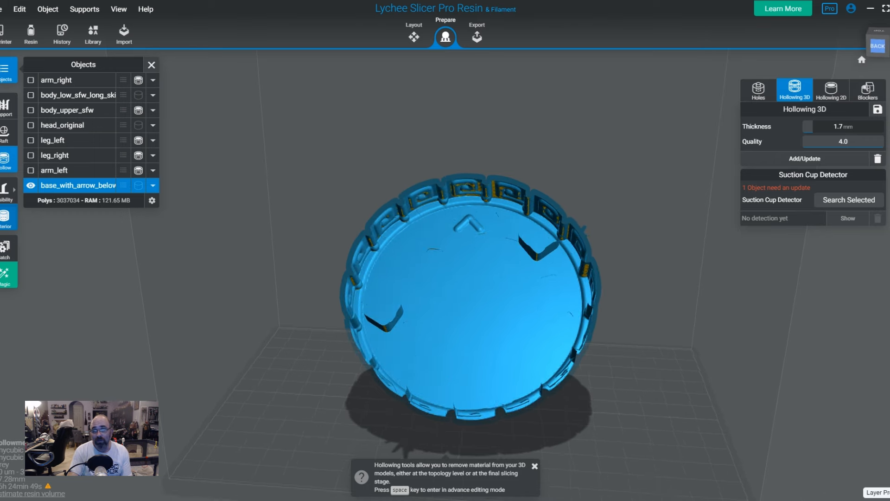
click(8, 225)
drag(579, 324, 452, 392)
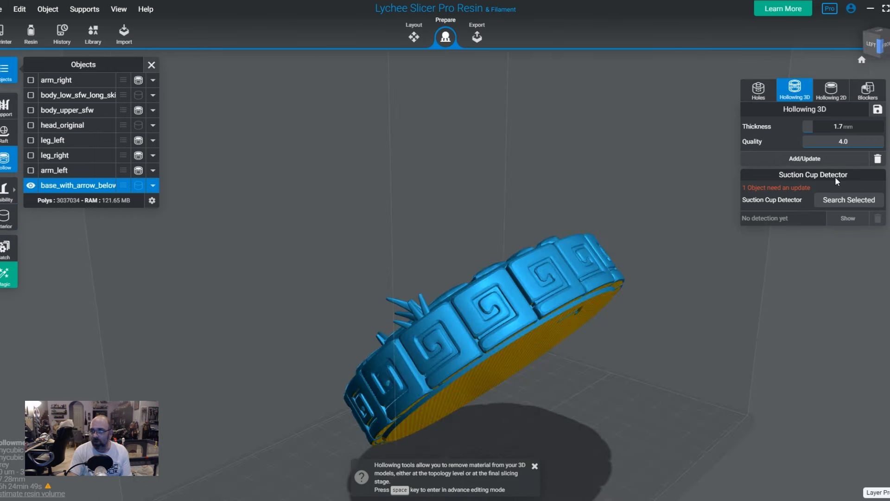
Step: Rebuild the base's hollowing at quality 1.0 and inspect the resulting cavity surface in the interior view
click(806, 158)
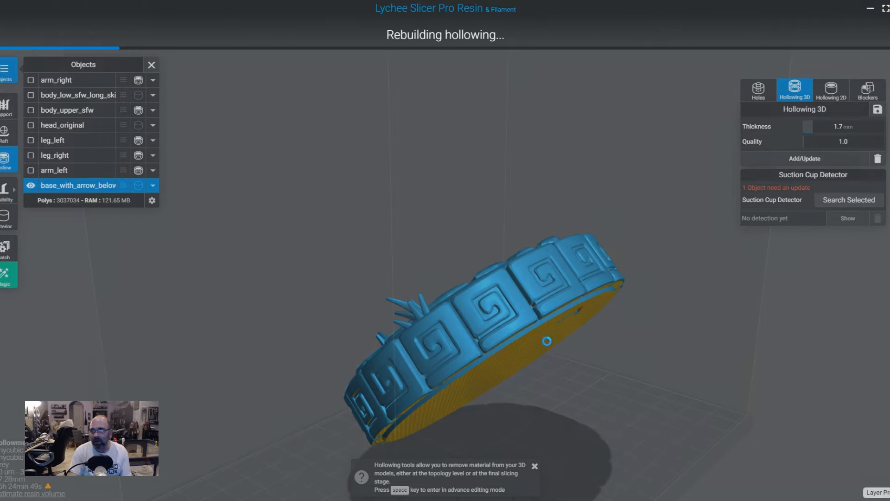
click(6, 218)
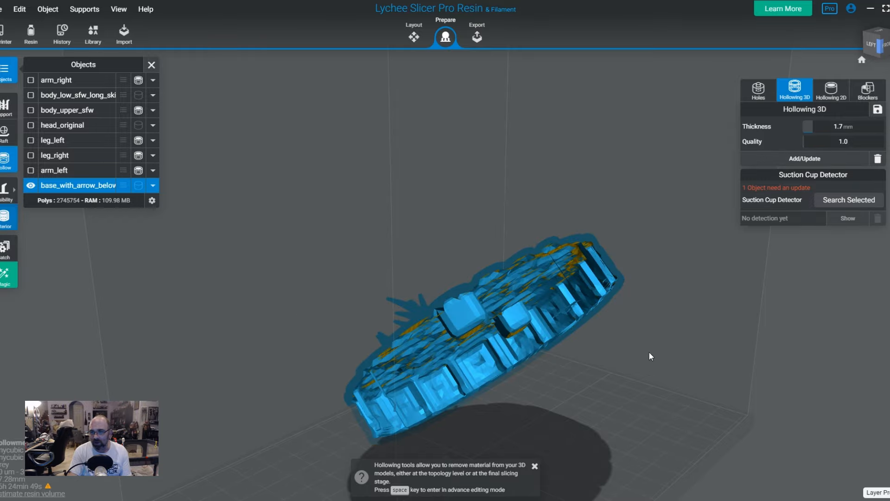
drag(649, 352, 613, 331)
scroll(468, 323, up, 8)
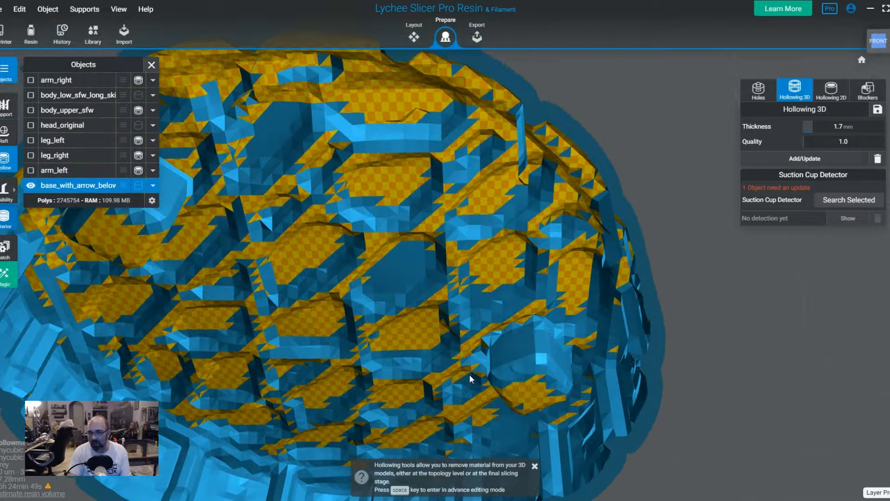
scroll(469, 374, down, 5)
drag(481, 385, 513, 329)
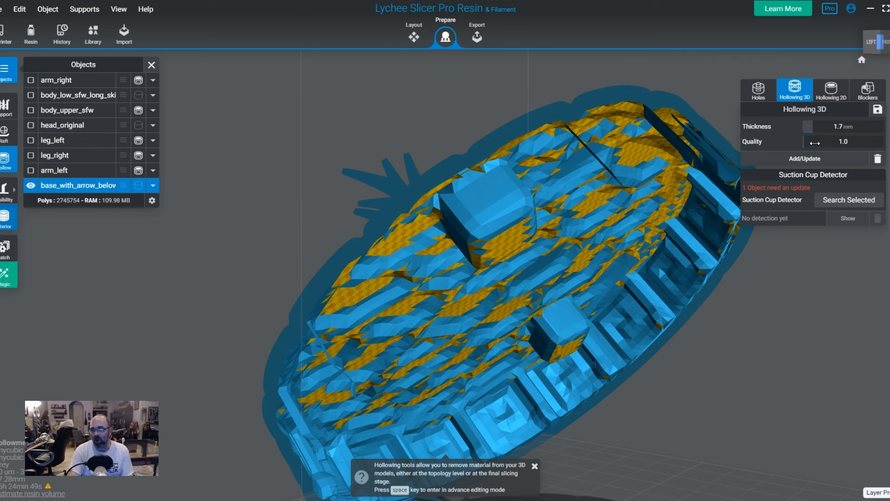
Step: Rebuild the base's hollowing at quality 4.0, increase the wall thickness to 2.0 mm, and return to the exterior view
drag(808, 145, 880, 145)
click(827, 159)
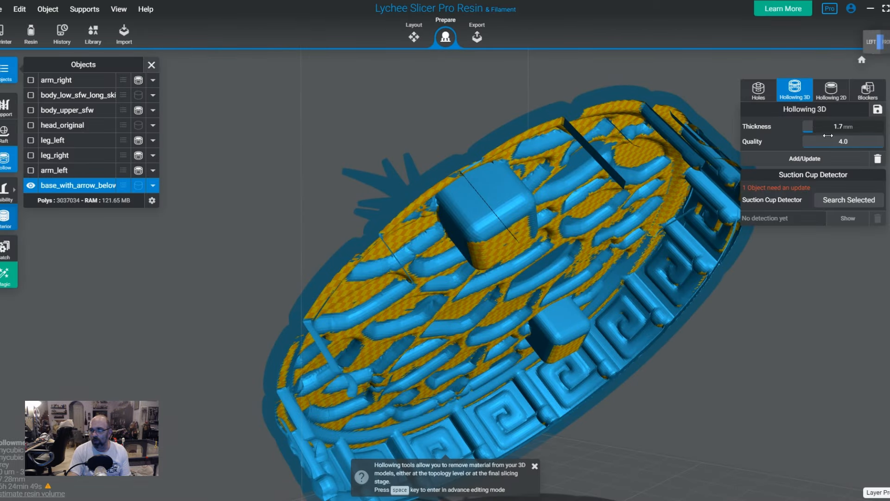
drag(811, 126, 826, 126)
click(835, 163)
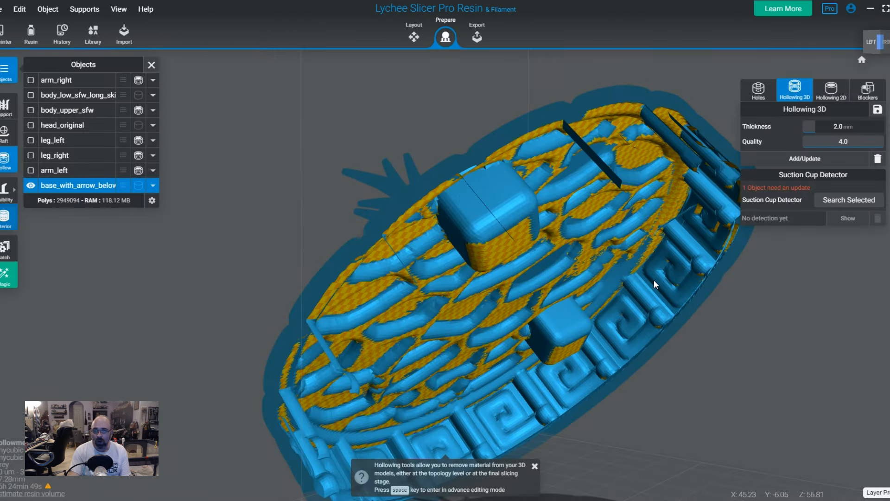
drag(654, 279, 427, 292)
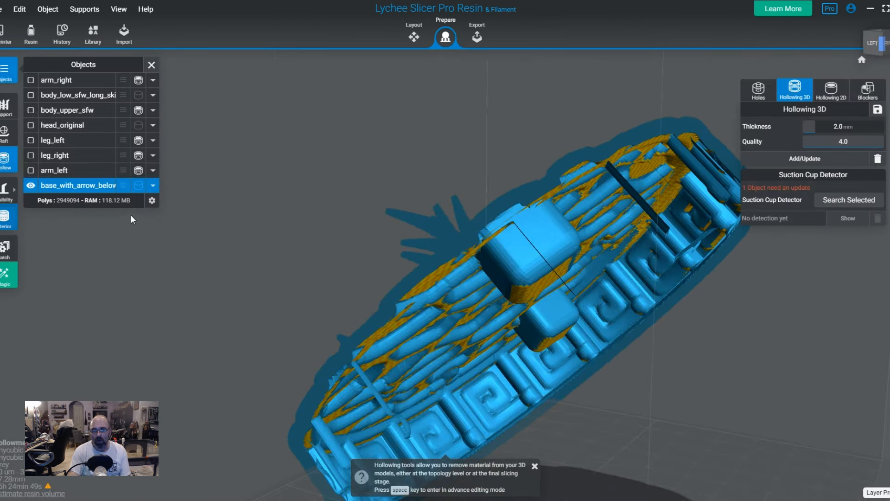
click(9, 226)
drag(530, 288, 409, 234)
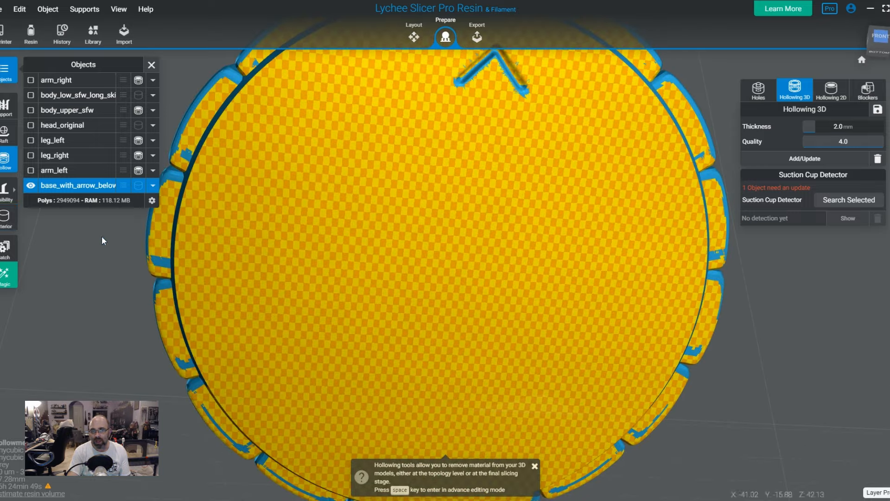
Step: In the interior view, set the base's wall thickness to 1.7 mm and rebuild its hollowing at quality 4.0
click(2, 223)
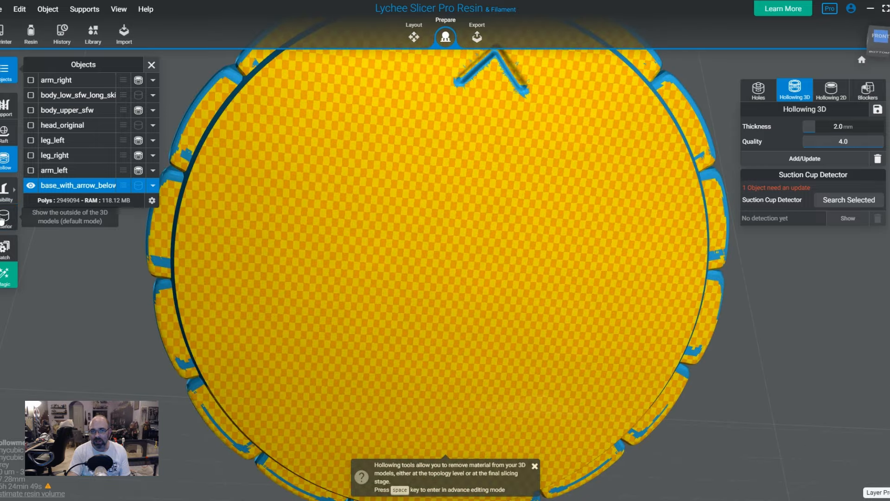
drag(318, 304, 630, 330)
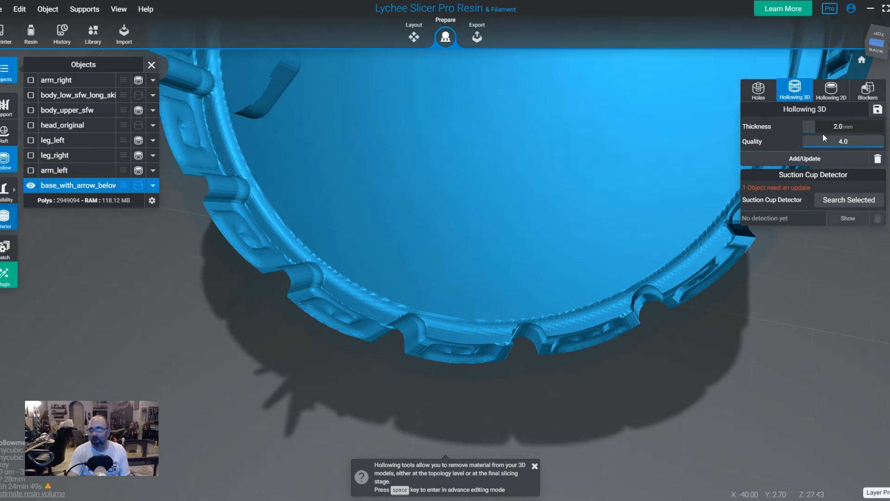
drag(283, 212, 300, 415)
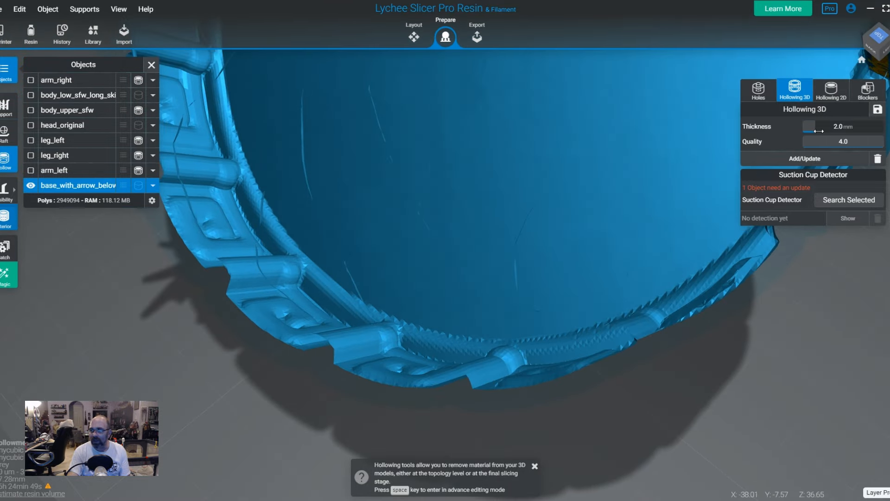
click(816, 159)
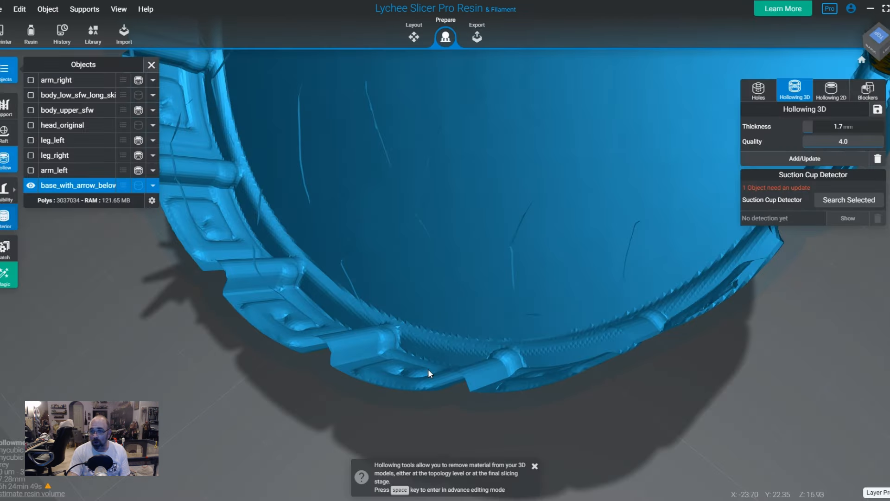
Step: Examine the rebuilt cavity and its inner walls around the rim, then return to the exterior view
drag(429, 369, 338, 307)
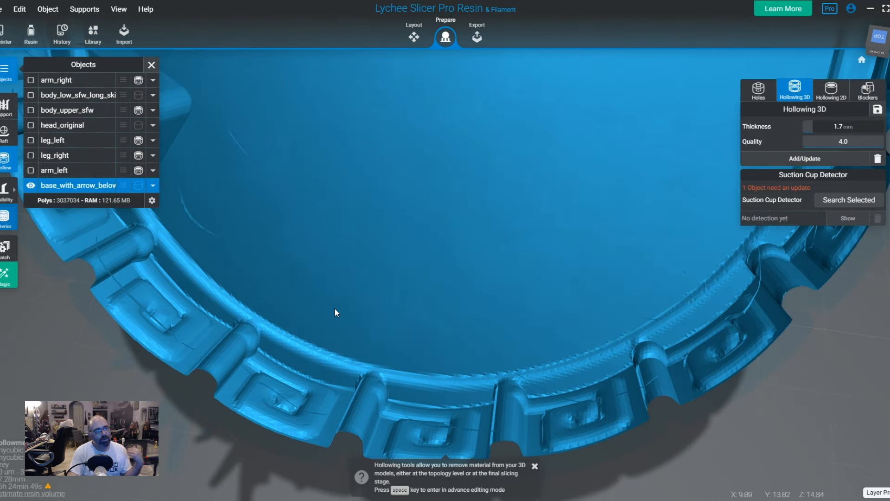
drag(350, 290, 471, 347)
mouse_move(12, 200)
drag(352, 301, 254, 295)
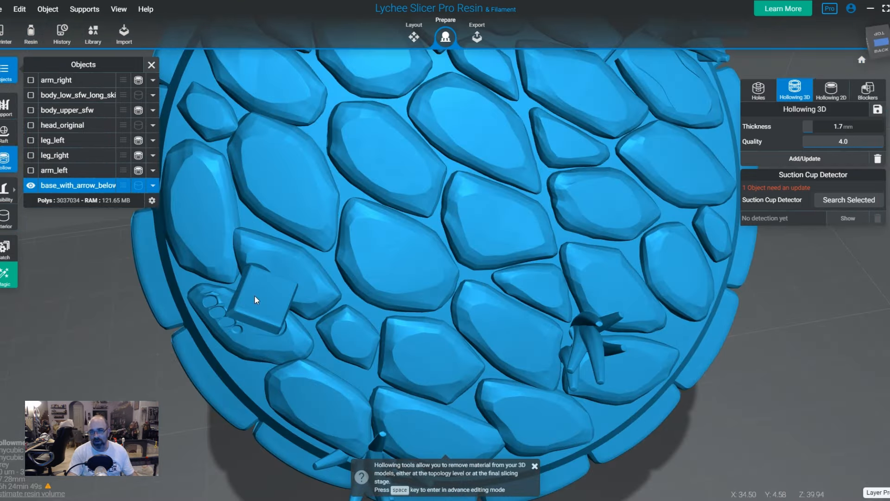
Step: Place a cylindrical hole on the raised square of the base's cobbled top and enlarge it using advanced hole editing
click(762, 91)
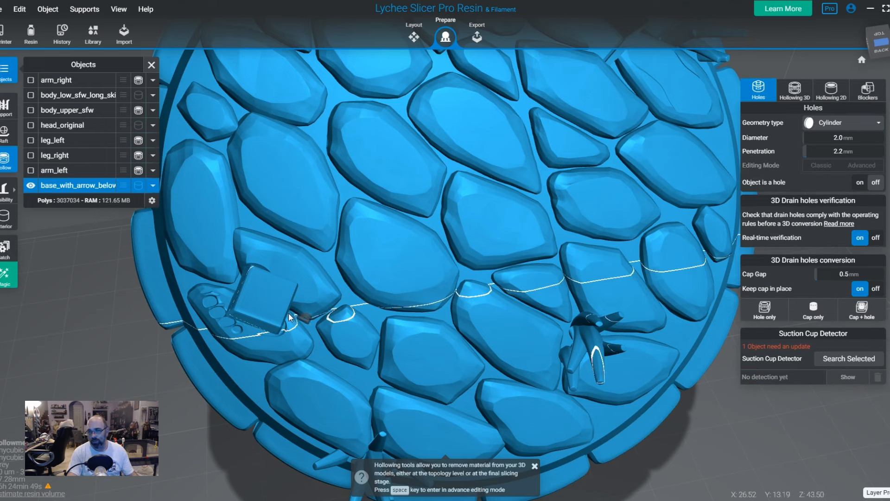
click(270, 297)
key(space)
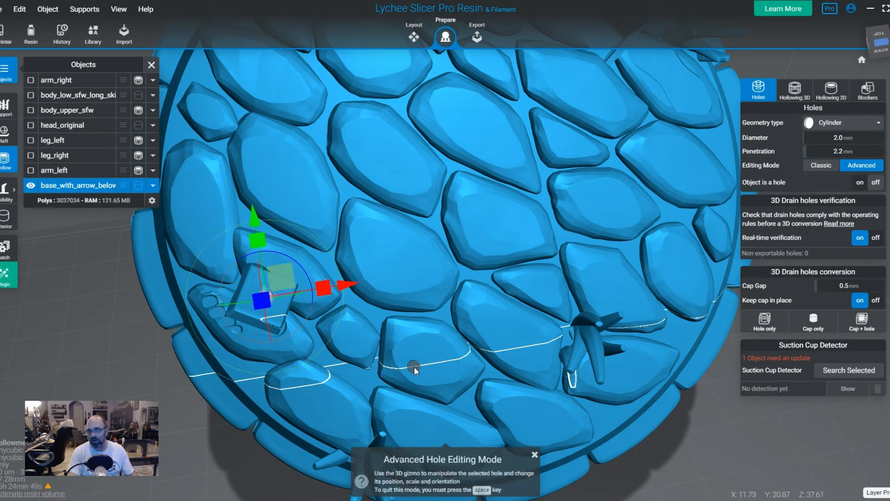
drag(413, 367, 412, 339)
drag(206, 331, 82, 322)
key(space)
Step: Place a cylindrical hole on the recessed square near the opposite edge of the cobbled top and enlarge it to 4.9 mm in diameter
right_drag(128, 355, 332, 456)
right_drag(274, 359, 321, 200)
click(284, 355)
click(318, 185)
key(space)
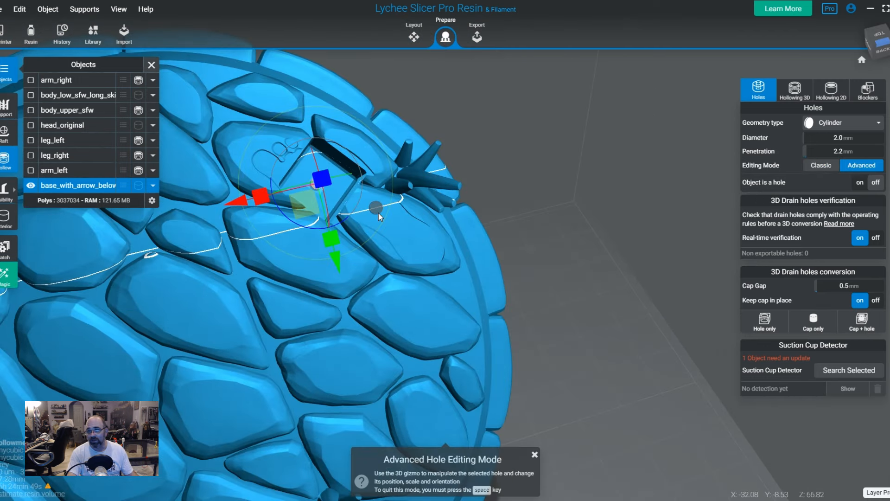
key(space)
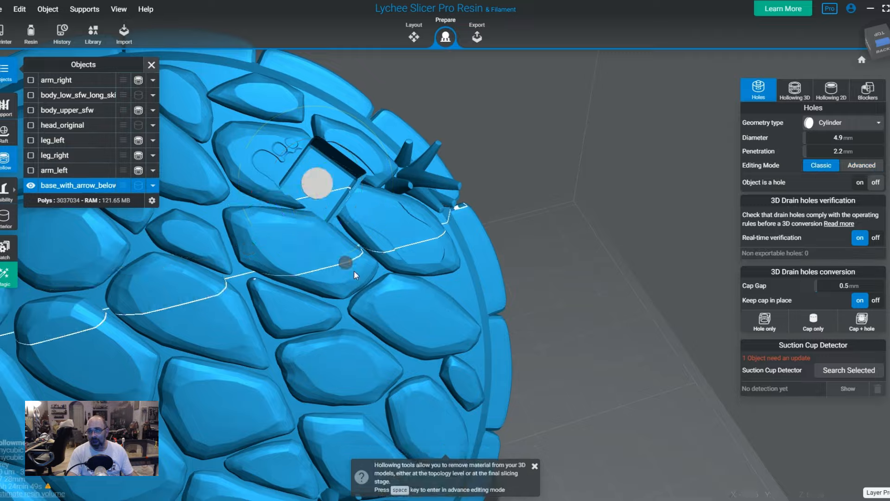
Step: Add small cylindrical holes 2.0 mm in diameter beside the large holes at the square features on the base's top
right_drag(354, 271, 276, 260)
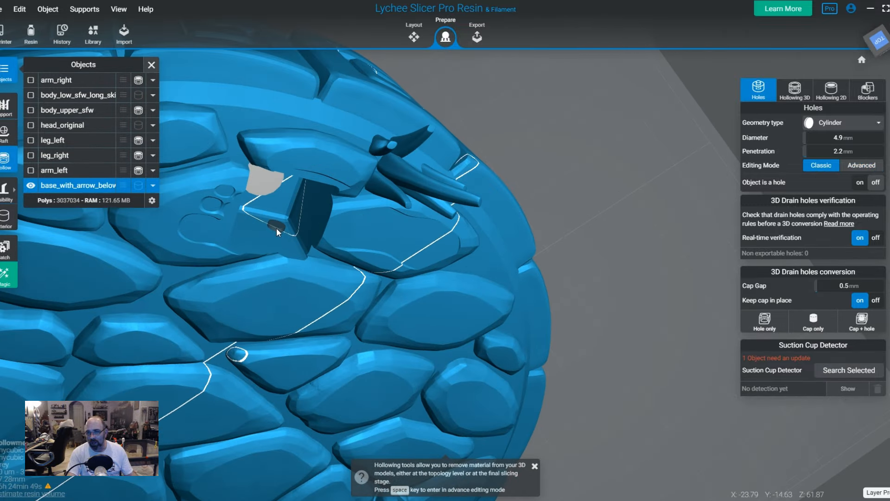
click(276, 228)
click(283, 243)
Step: Place six 2.0 mm drain holes along the rim's underside, three on each of two neighbouring ornamental blocks
mouse_move(321, 270)
right_down()
mouse_move(385, 315)
mouse_move(327, 291)
mouse_move(322, 234)
mouse_move(381, 272)
mouse_move(437, 248)
mouse_move(446, 269)
mouse_move(583, 358)
mouse_move(588, 347)
mouse_move(554, 413)
mouse_move(515, 317)
mouse_move(655, 309)
mouse_move(318, 284)
right_up()
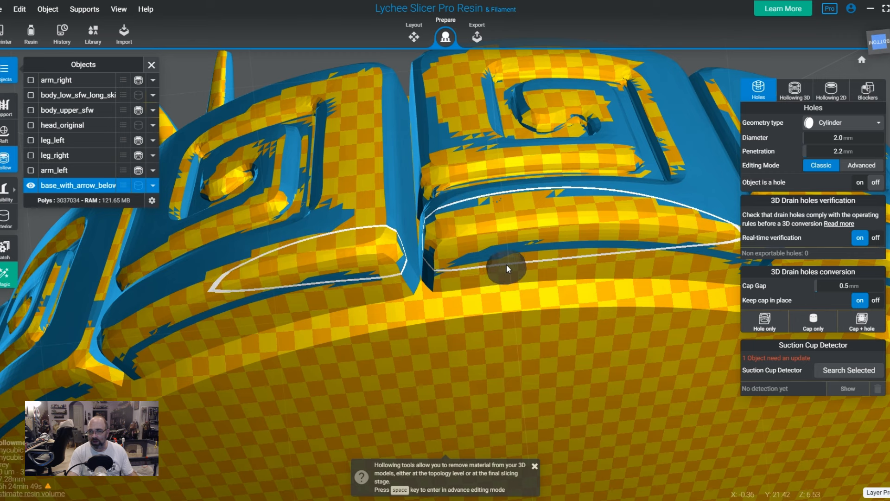
click(506, 265)
click(576, 261)
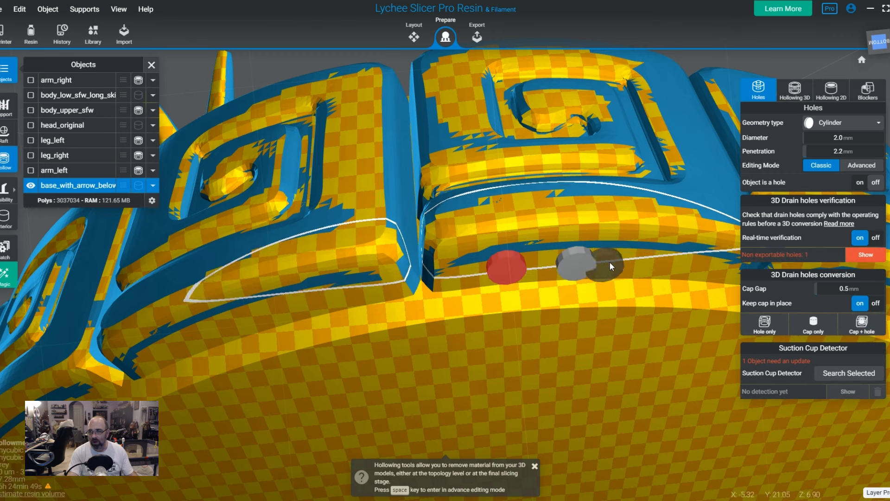
click(651, 260)
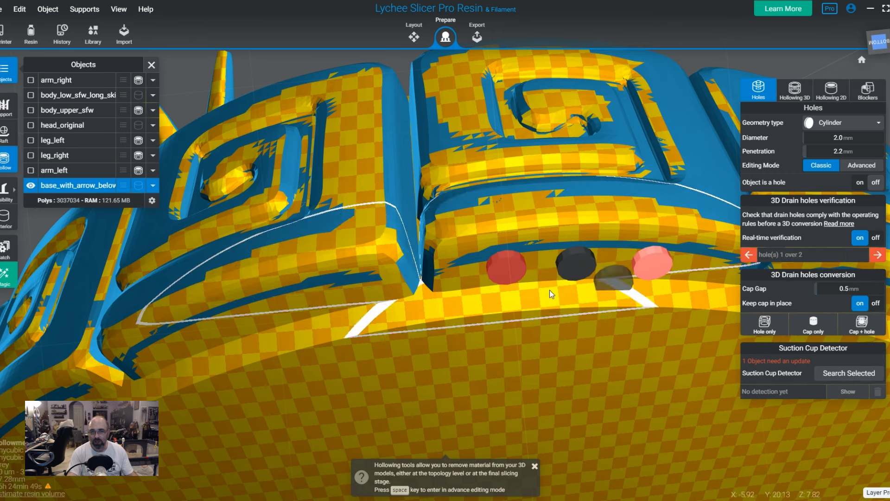
click(171, 347)
click(230, 323)
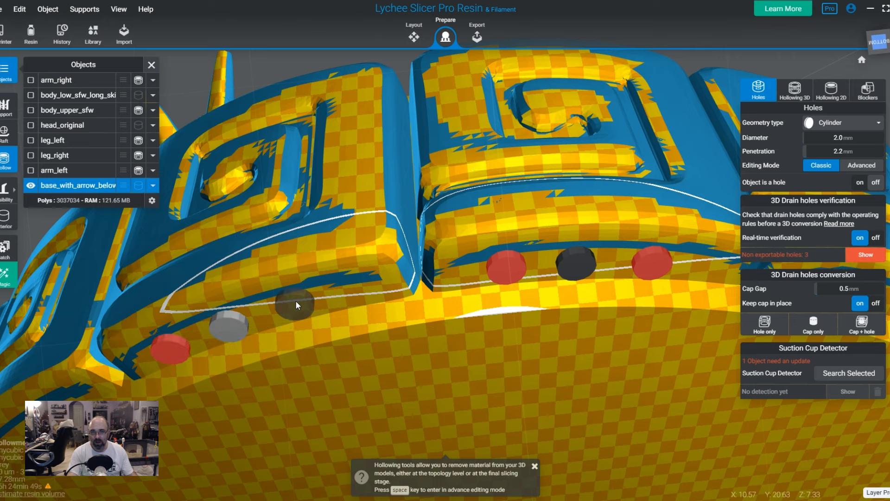
click(295, 301)
Step: In the interior view, shift the rim drain holes slightly inward so they open properly into the hollow cavity
click(6, 220)
right_drag(296, 260, 431, 486)
right_drag(422, 334, 377, 341)
scroll(532, 424, up, 2)
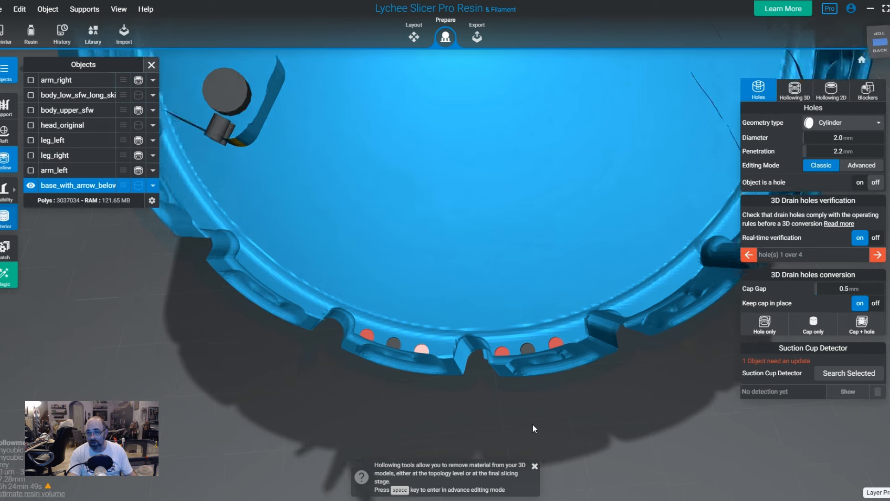
middle_drag(426, 431, 382, 487)
scroll(431, 403, up, 2)
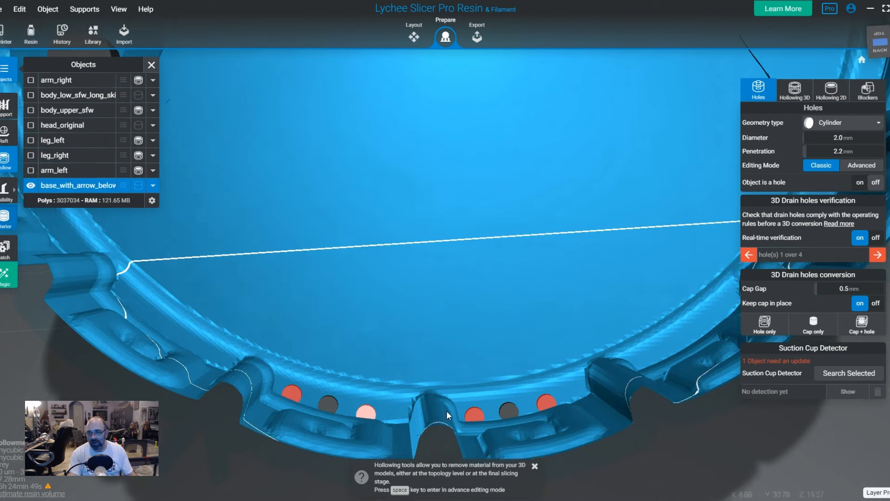
middle_drag(446, 410, 493, 369)
scroll(469, 442, up, 3)
right_drag(425, 390, 423, 417)
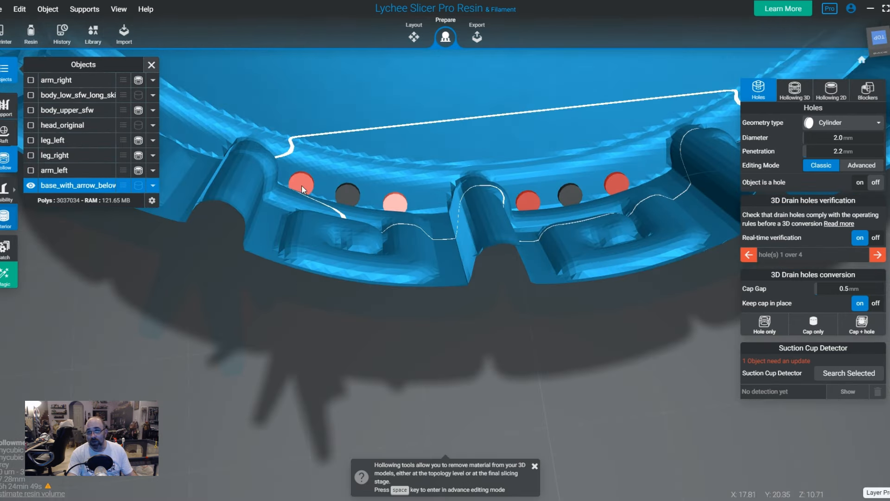
drag(302, 185, 303, 179)
click(348, 192)
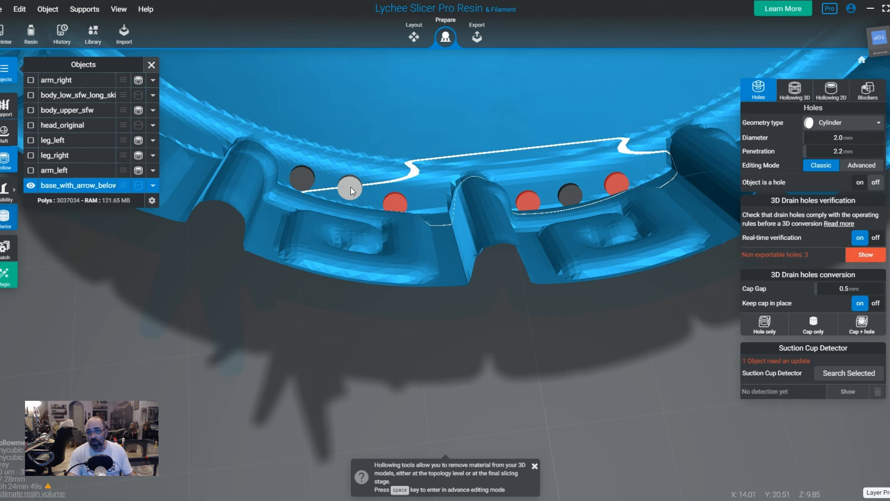
drag(395, 202, 395, 194)
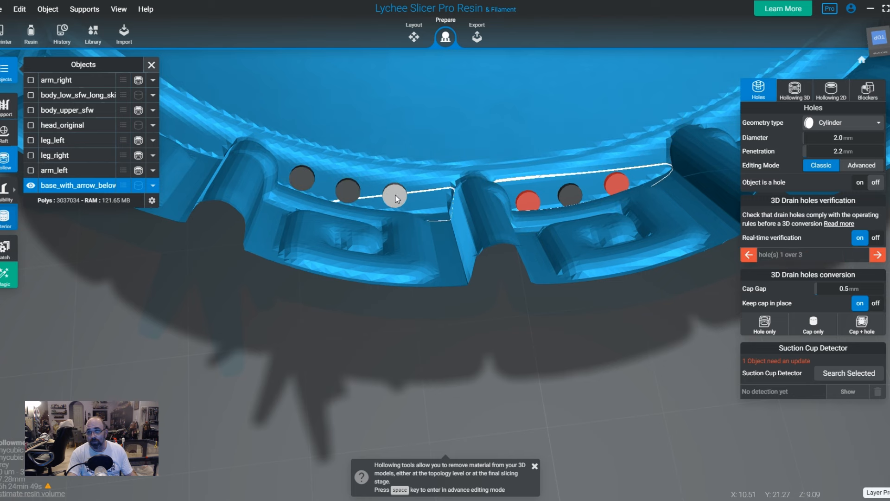
drag(528, 201, 614, 177)
Step: Place a cylindrical hole at the centre of the base's flat underside and enlarge it to about 86.8 mm in diameter
drag(534, 283, 395, 355)
right_drag(394, 355, 462, 408)
right_drag(398, 300, 327, 329)
drag(410, 385, 355, 325)
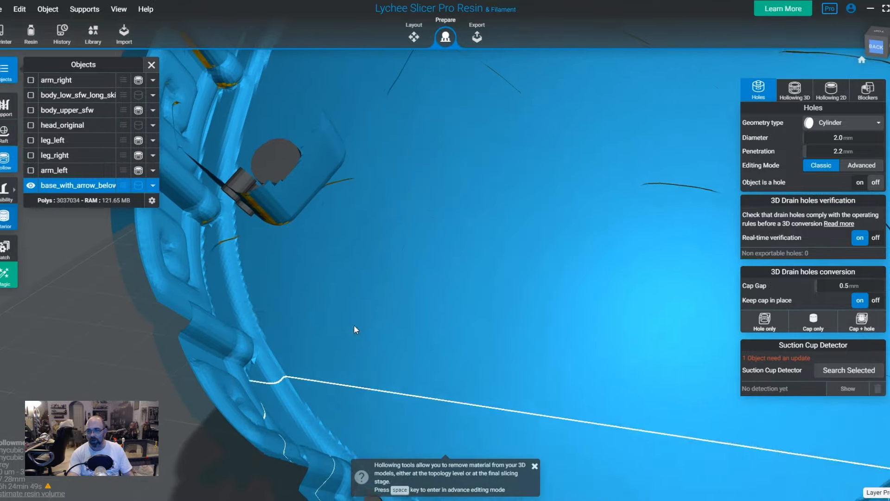
right_drag(468, 341, 450, 114)
drag(609, 416, 562, 355)
scroll(562, 355, down, 6)
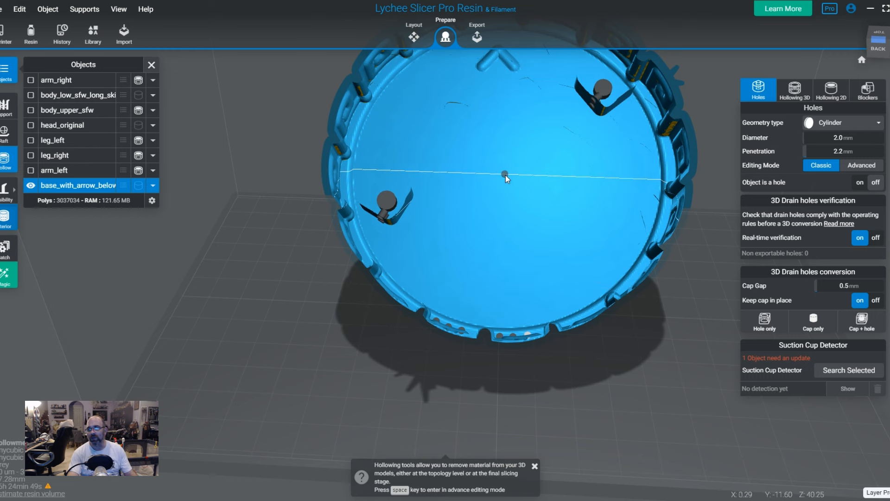
key(space)
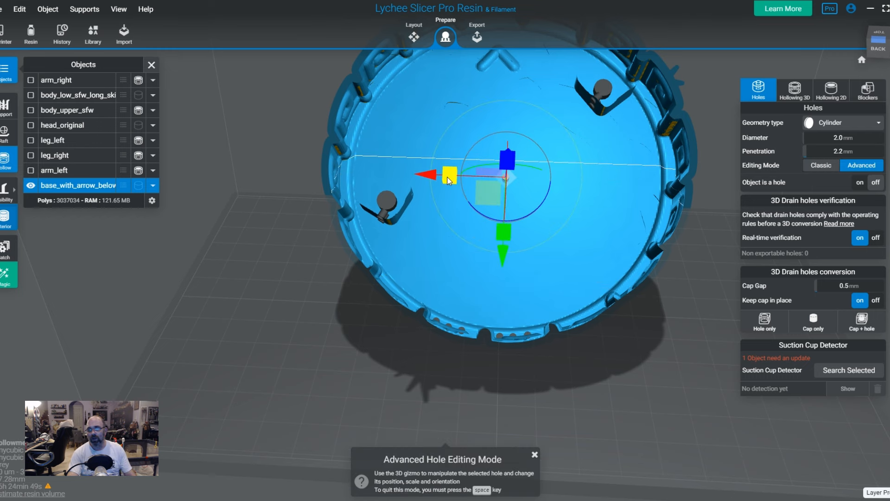
drag(454, 184, 177, 156)
drag(504, 251, 497, 250)
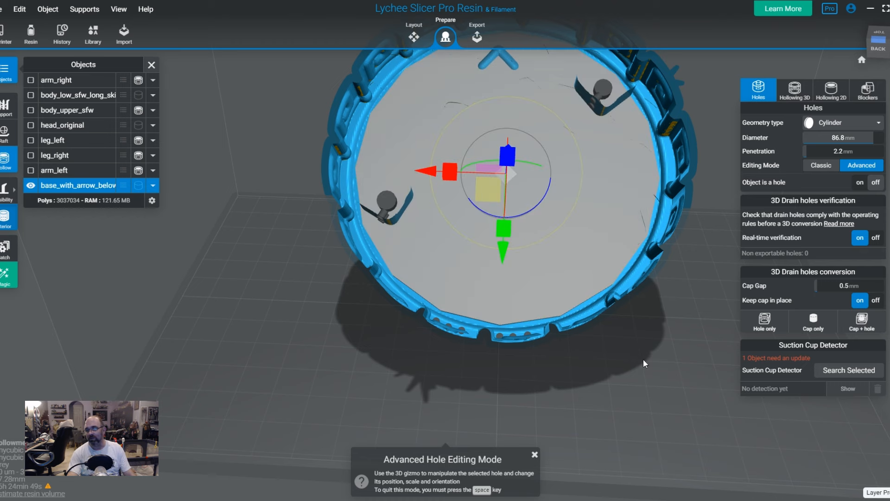
click(635, 343)
Step: Examine the large underside hole, the remaining rim, and the drain holes from several exterior angles
scroll(559, 392, down, 3)
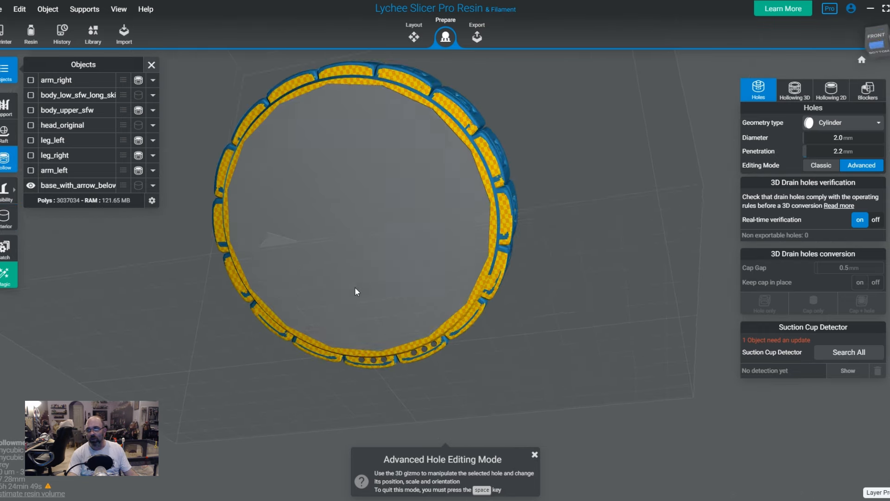
right_drag(355, 286, 354, 297)
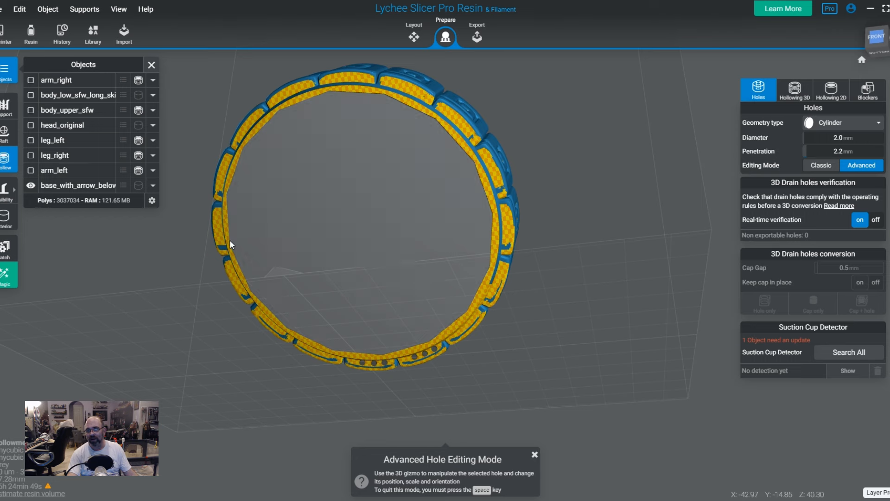
right_drag(401, 296, 502, 350)
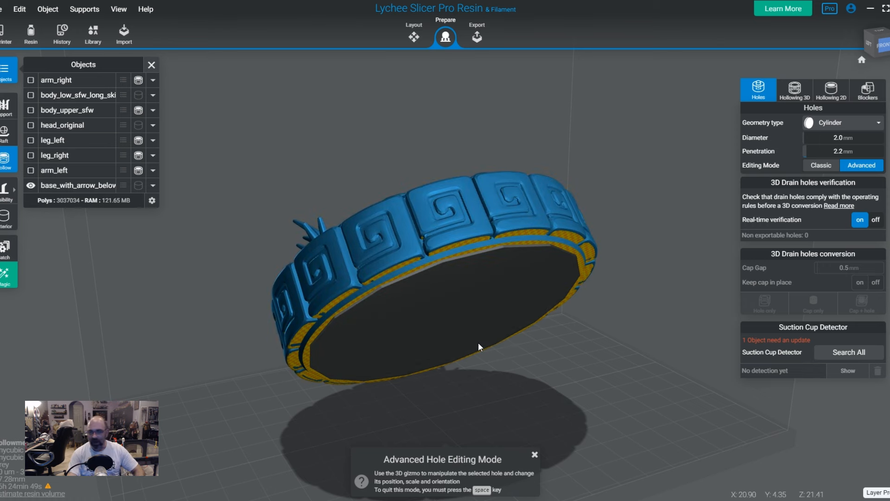
right_drag(477, 342, 661, 277)
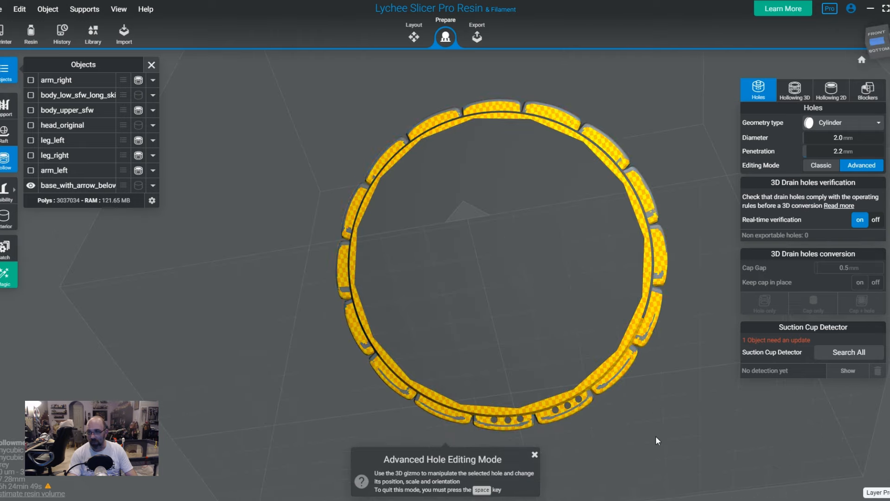
right_drag(656, 437, 657, 291)
click(487, 189)
click(679, 411)
right_drag(547, 414, 508, 399)
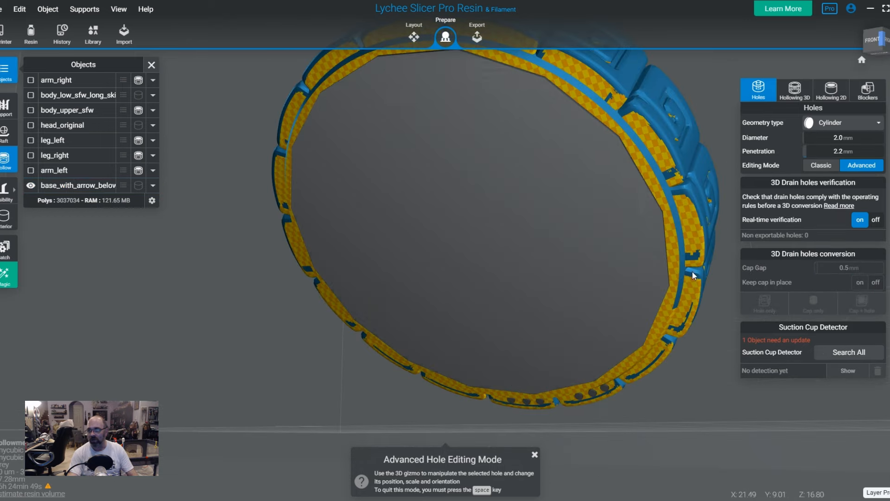
right_drag(606, 248, 529, 227)
right_drag(643, 390, 512, 389)
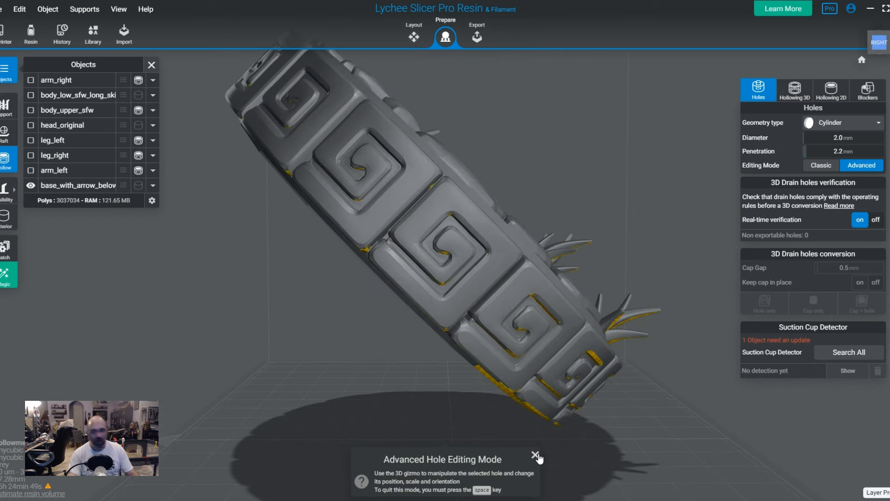
Step: Leave advanced hole editing, select the base with all its holes, and convert them into 3D geometry as holes only
key(space)
click(536, 465)
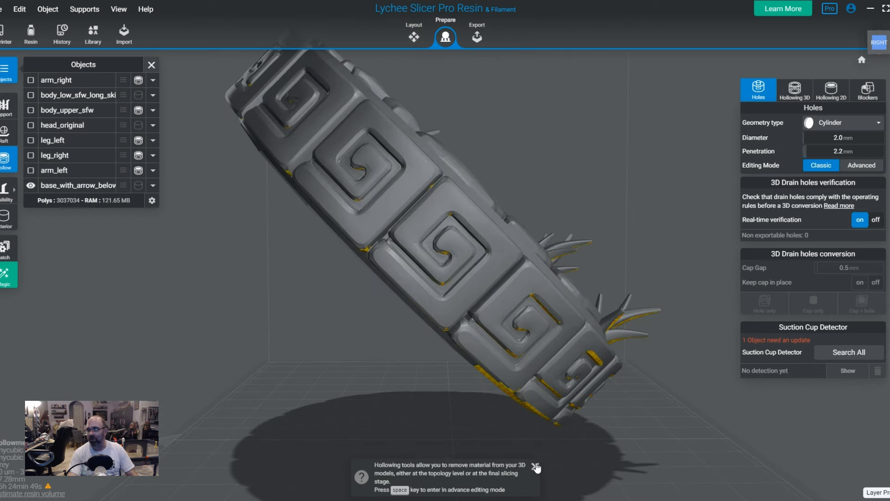
click(477, 261)
right_drag(476, 260, 699, 348)
drag(309, 81, 684, 500)
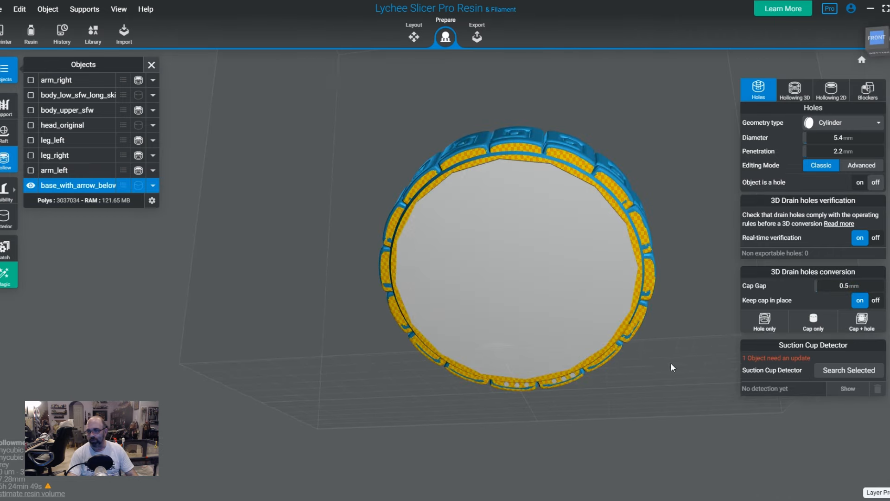
right_drag(671, 363, 430, 403)
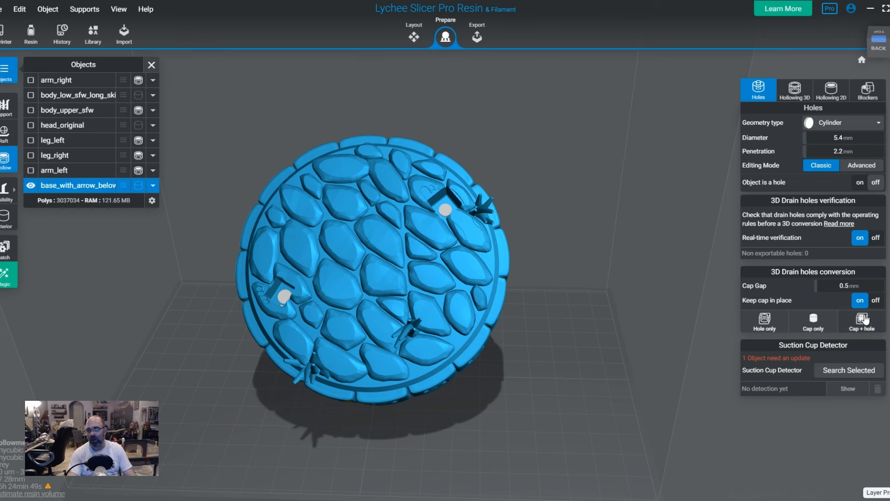
drag(552, 238, 702, 355)
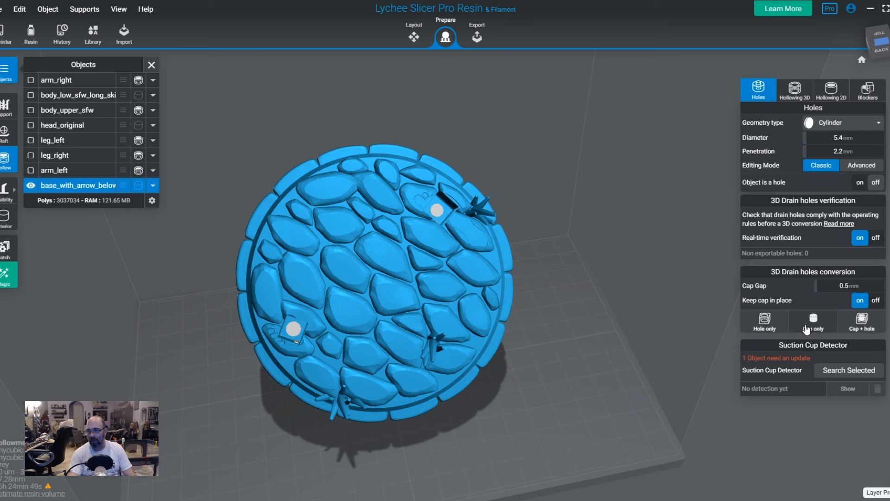
click(765, 325)
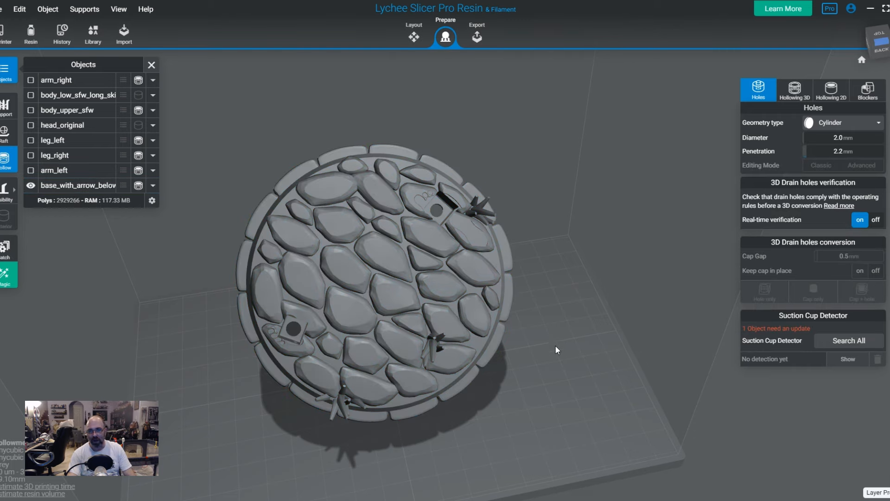
Step: Select the base and add the raft style that follows the model's outline with a raised edge wall
drag(521, 368, 468, 398)
scroll(629, 413, up, 5)
click(499, 388)
click(5, 135)
click(461, 336)
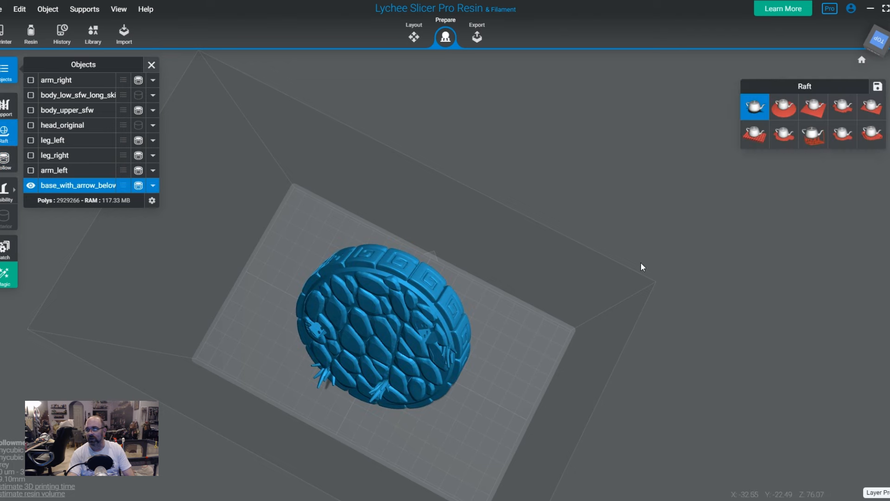
click(872, 134)
drag(472, 417, 492, 389)
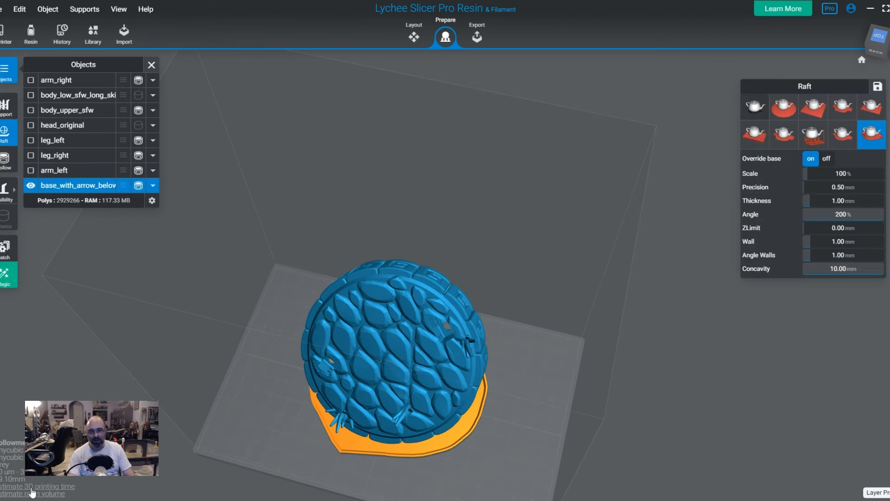
Step: Estimate the base's resin volume and cost, and examine the base and raft from below, above and the side
click(21, 494)
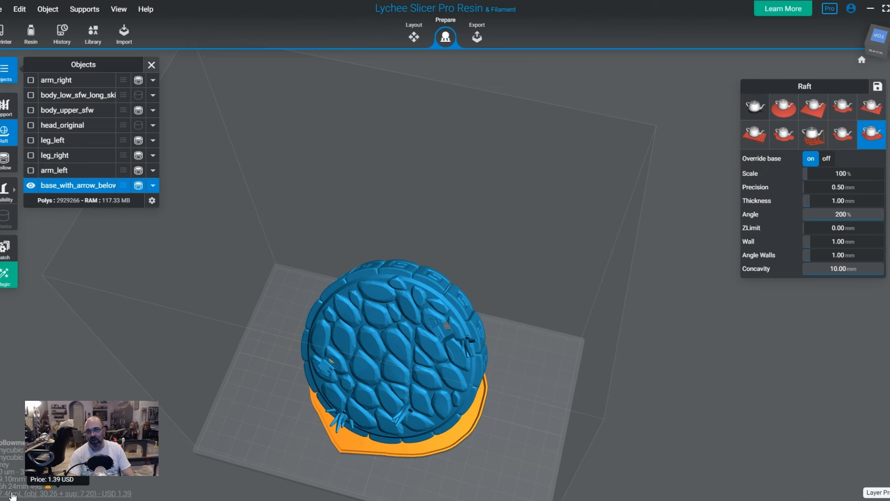
drag(524, 404, 331, 326)
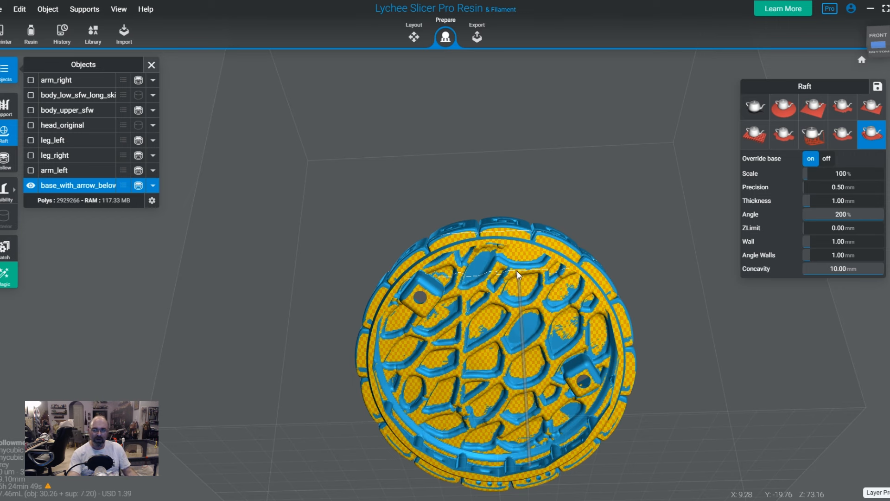
right_drag(567, 278, 487, 298)
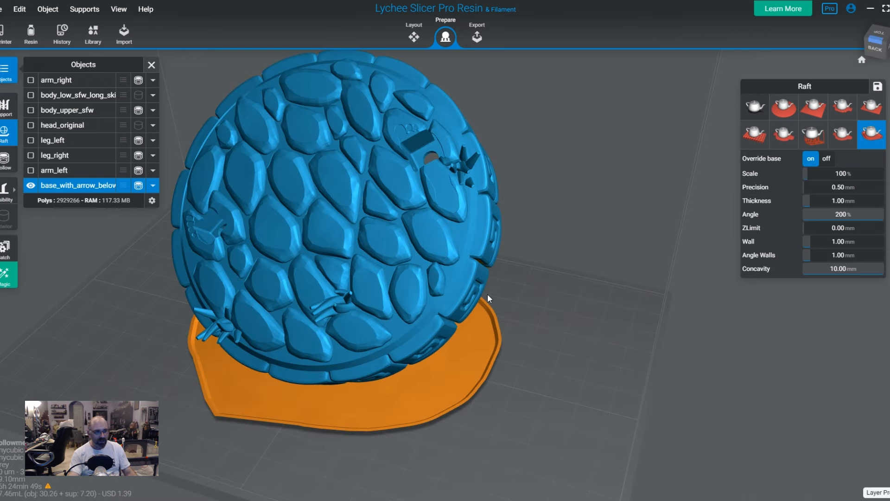
middle_drag(469, 272, 500, 325)
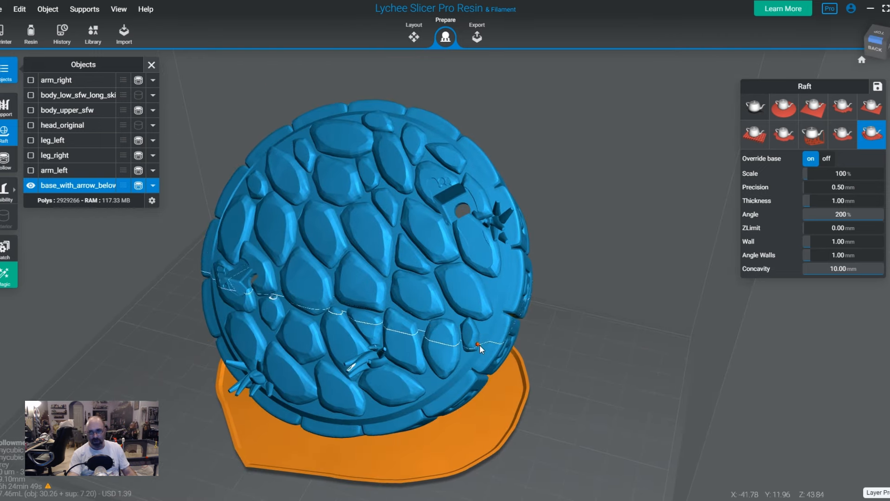
right_drag(402, 339, 395, 311)
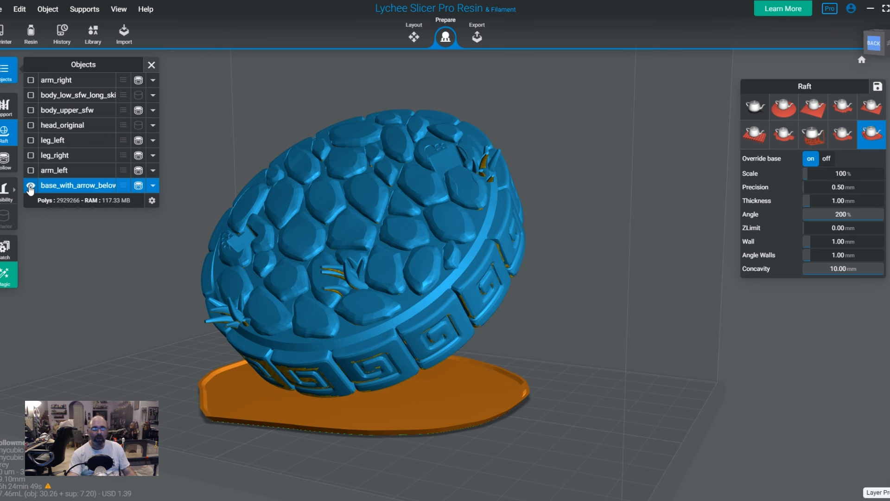
Step: Hide the base and show arm_left and arm_right together on the build plate
click(31, 186)
click(30, 171)
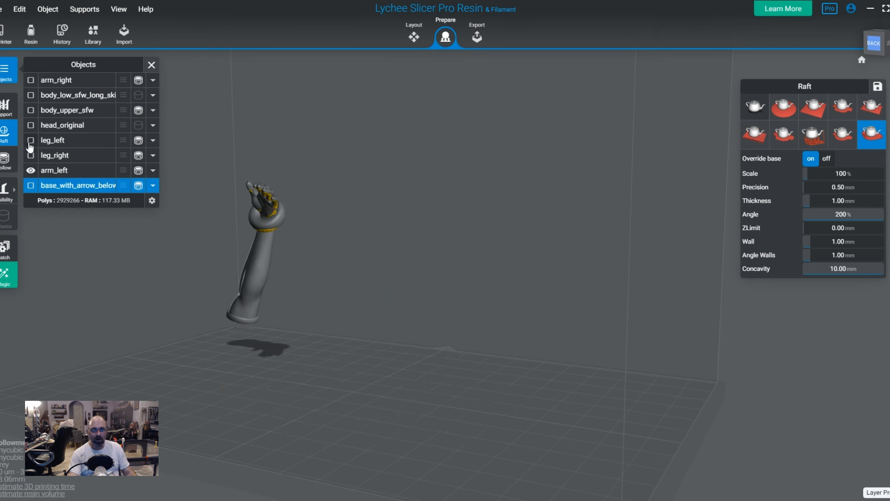
click(31, 81)
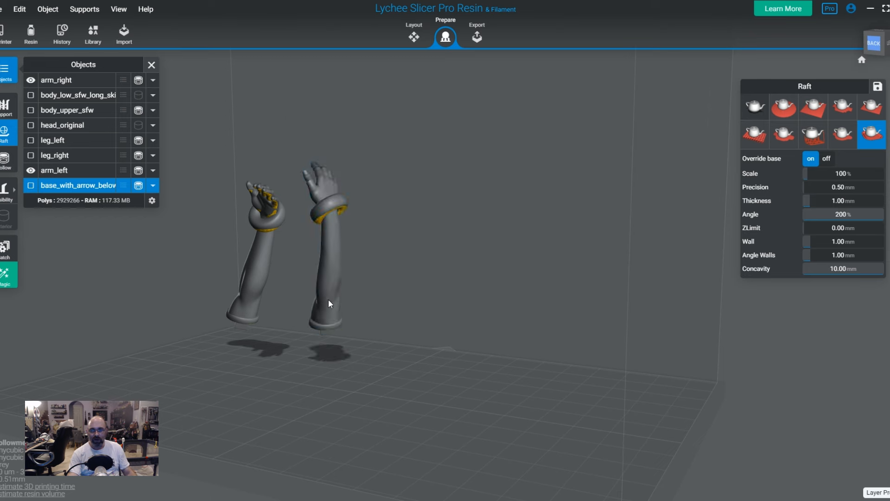
right_drag(329, 303, 393, 296)
middle_drag(379, 290, 518, 358)
right_drag(410, 342, 408, 368)
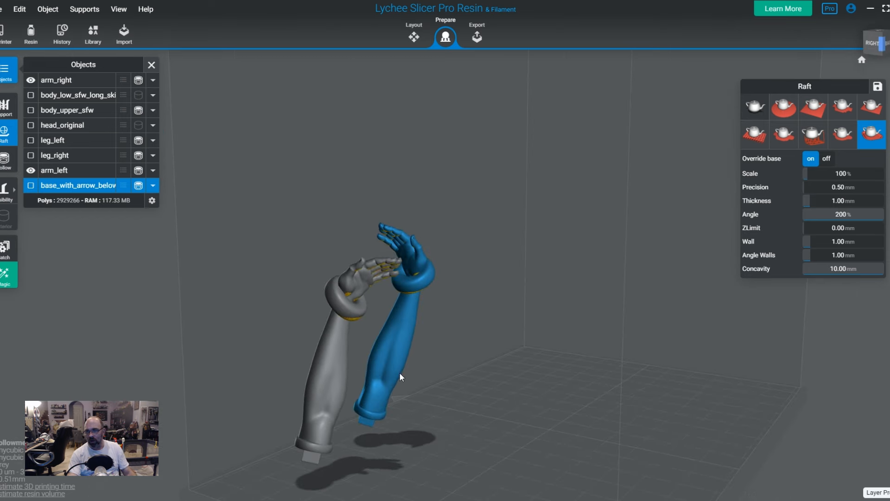
Step: Hollow arm_left in 3D with a 1.7 mm wall thickness and a quality of 4.0
click(344, 393)
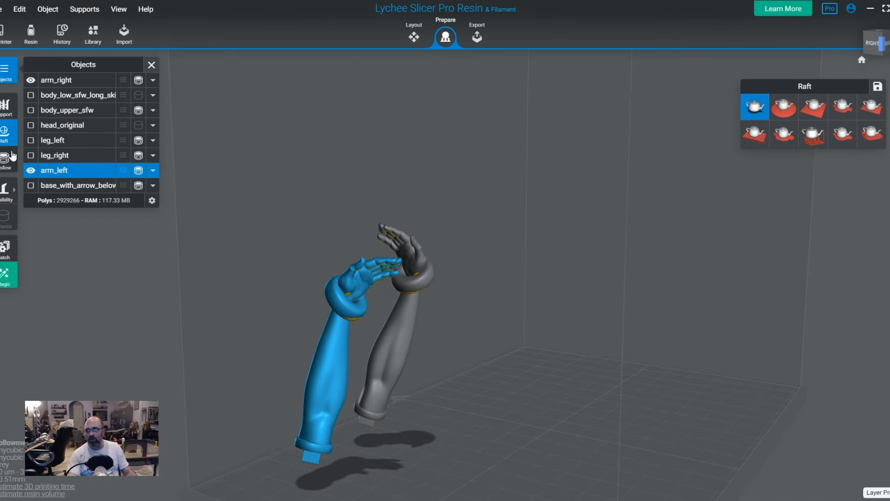
click(12, 156)
click(795, 91)
click(878, 111)
click(814, 139)
click(834, 159)
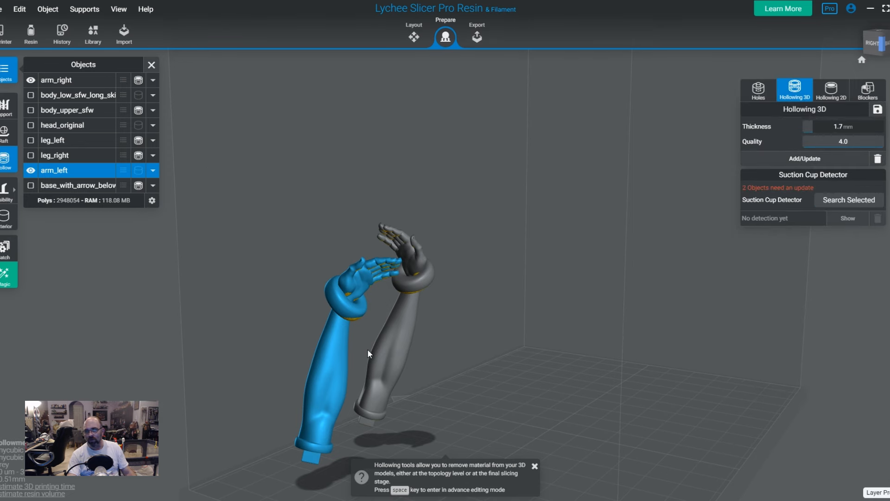
Step: Examine the hollow interior of arm_left and remove its hollowing
click(4, 218)
right_drag(403, 374, 658, 464)
scroll(568, 405, up, 8)
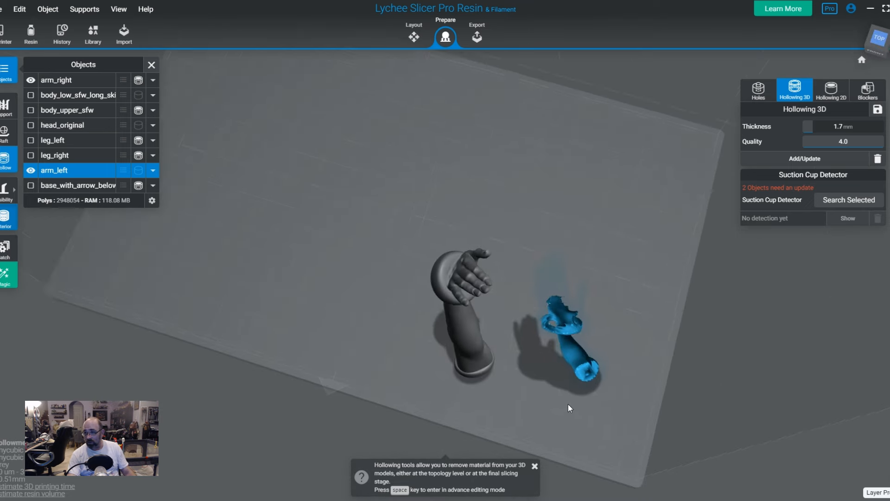
middle_drag(610, 363, 410, 351)
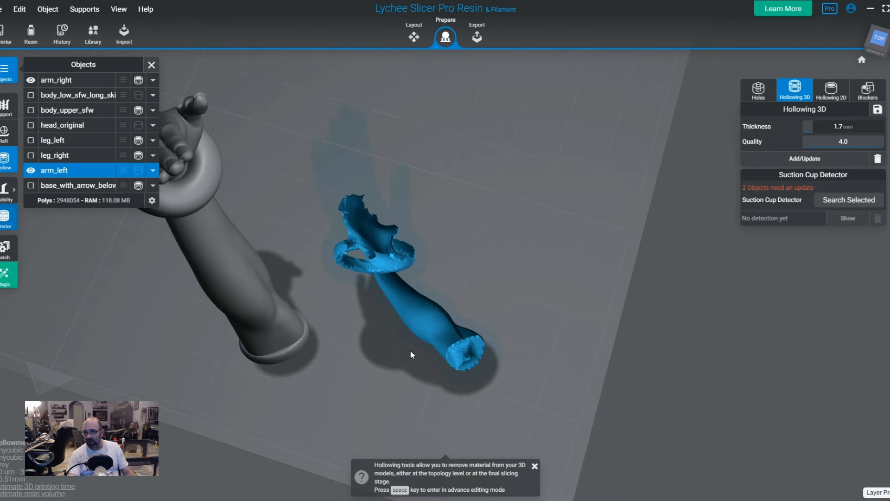
right_drag(466, 309, 459, 260)
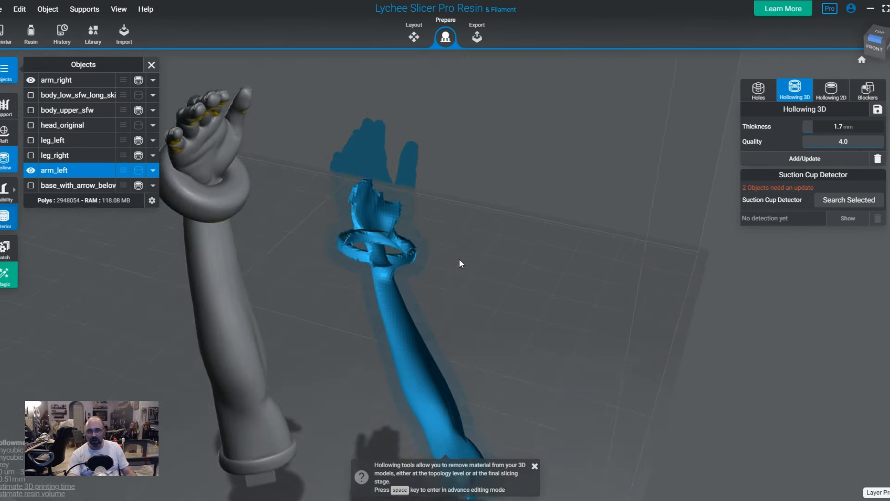
click(7, 215)
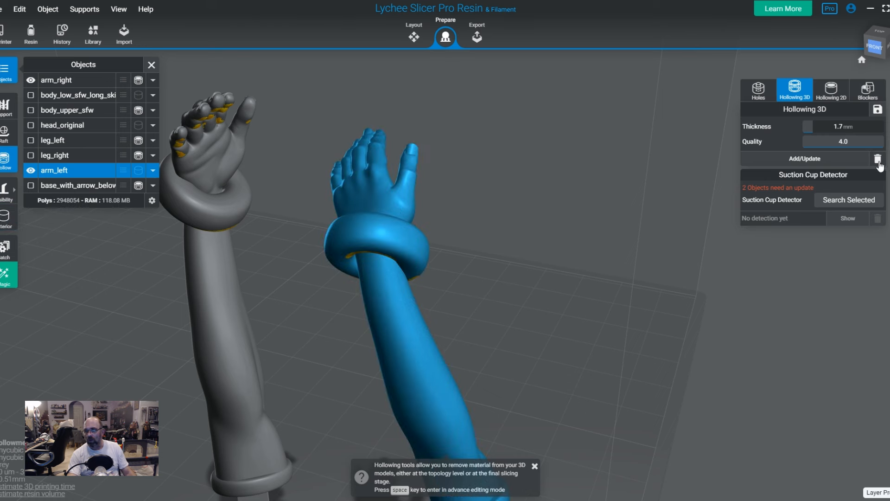
click(212, 291)
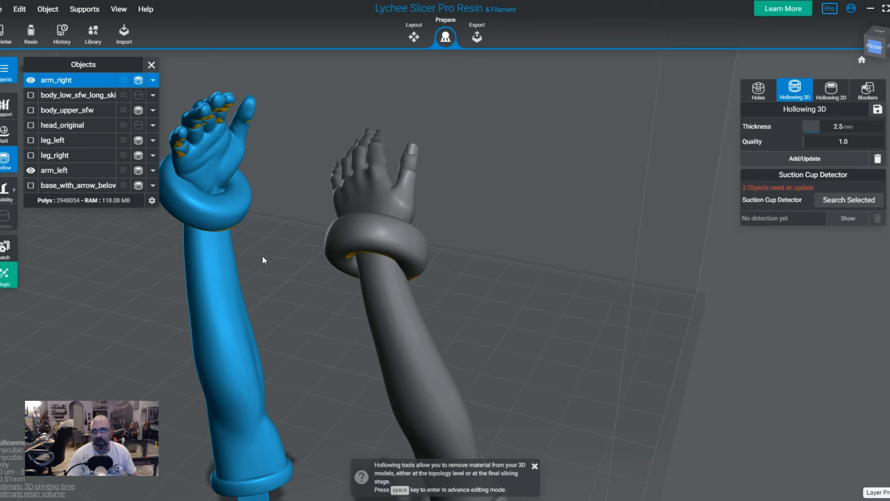
Step: Hide both arms and show head_original, bringing its face and long hair into view
click(30, 170)
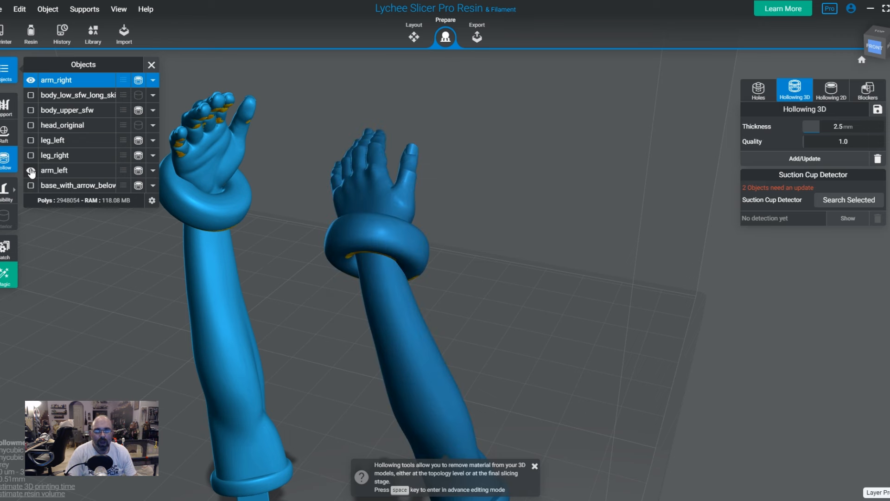
click(31, 79)
click(31, 125)
drag(149, 220, 610, 451)
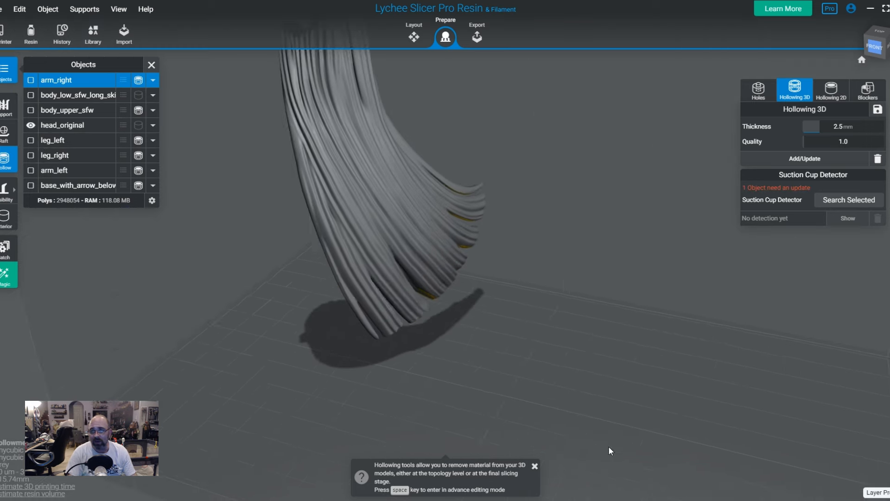
right_drag(610, 451, 714, 492)
drag(758, 395, 747, 477)
right_drag(713, 306, 760, 489)
drag(346, 308, 313, 345)
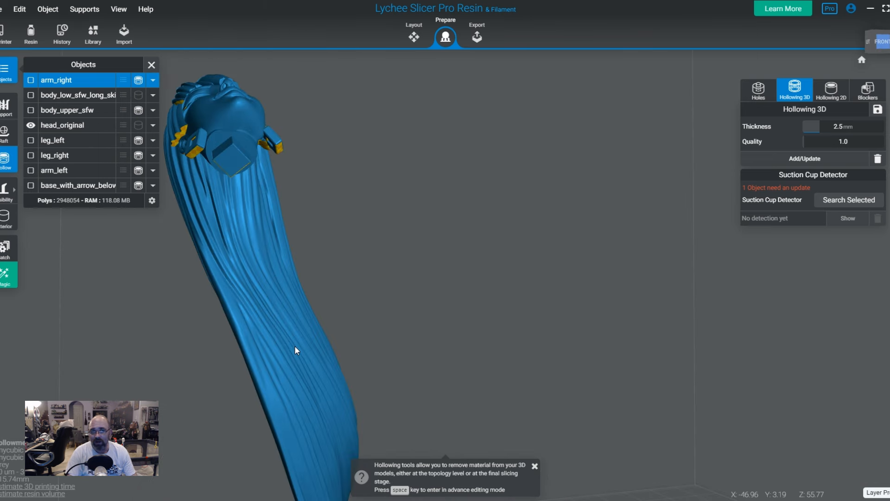
Step: Select head_original and examine the hollow cavity in the hair through a horizontal cross-section
click(67, 128)
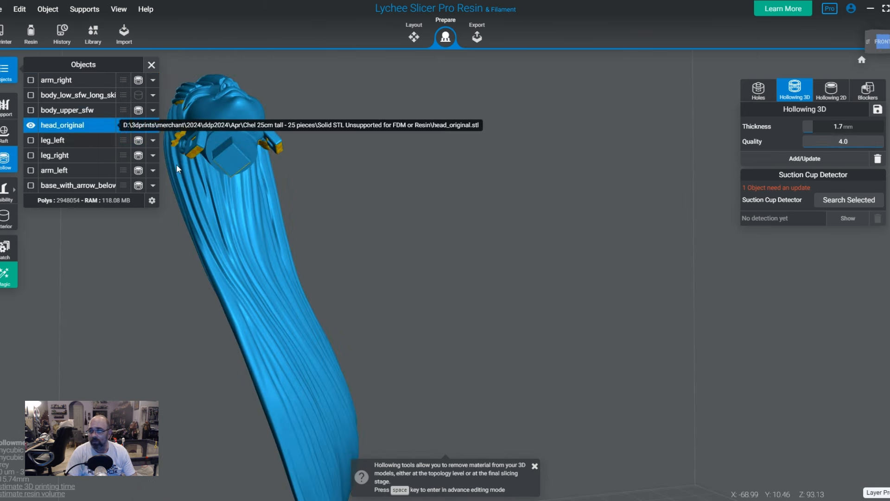
drag(502, 235, 537, 445)
key(space)
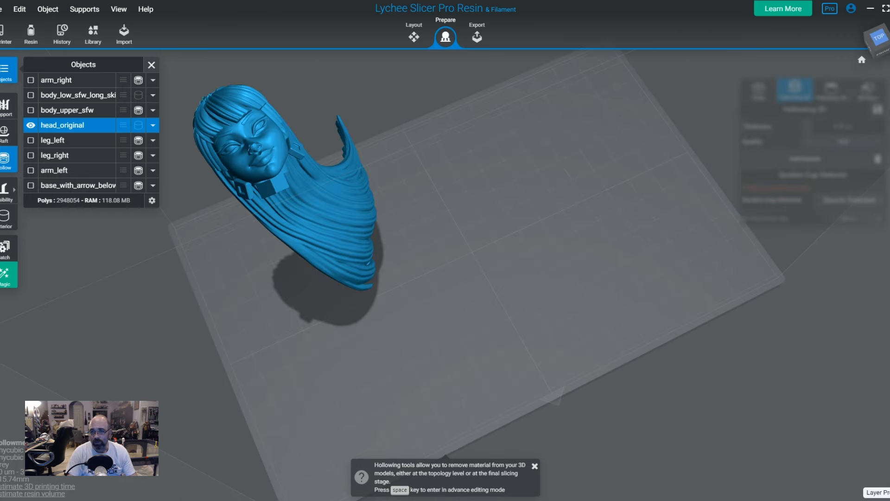
drag(889, 406, 888, 336)
drag(311, 322, 496, 231)
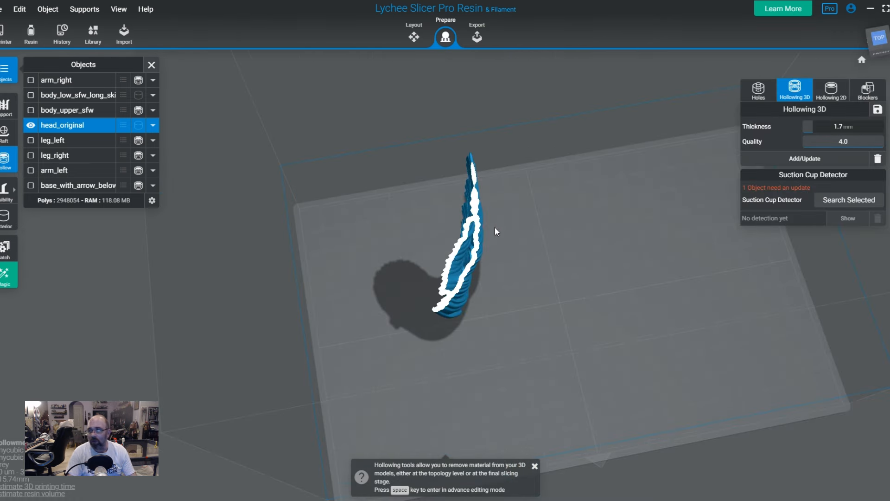
click(867, 92)
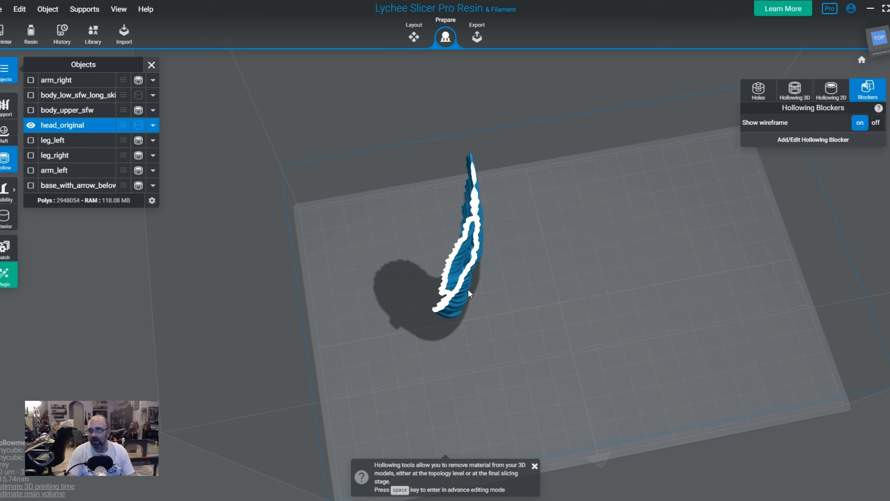
drag(887, 347, 887, 276)
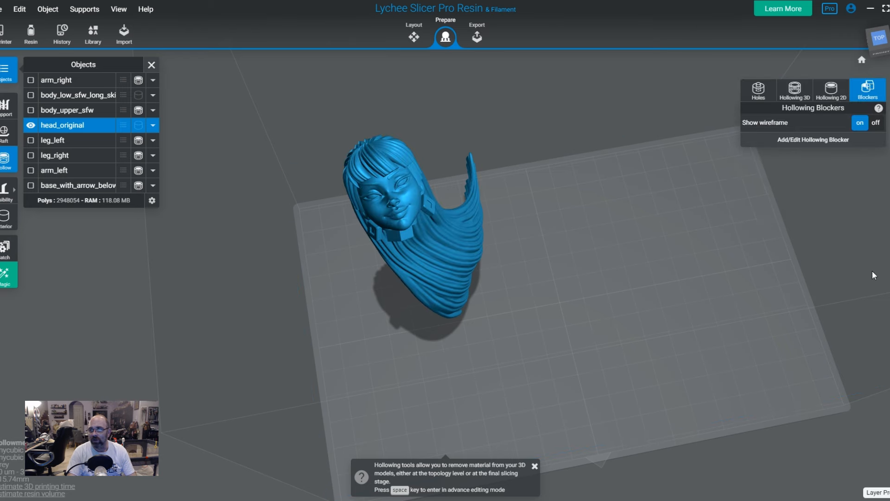
click(788, 139)
drag(644, 243, 602, 250)
drag(575, 216, 624, 230)
right_drag(633, 230, 474, 299)
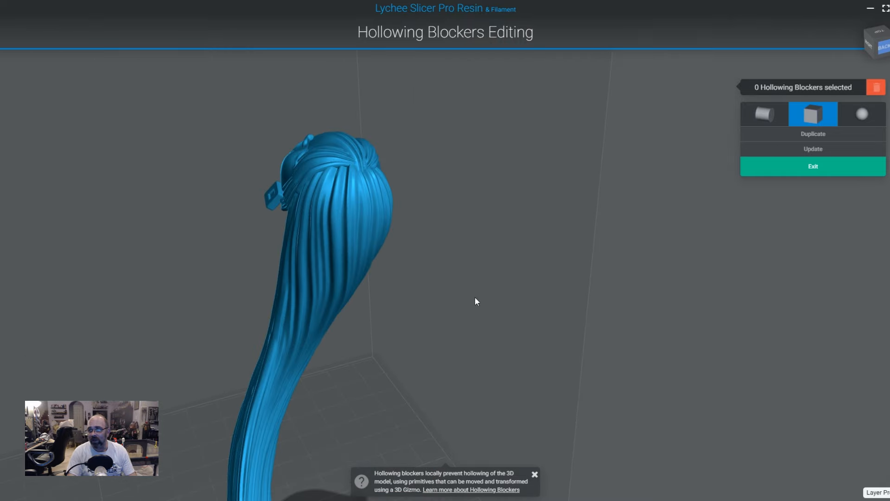
click(814, 168)
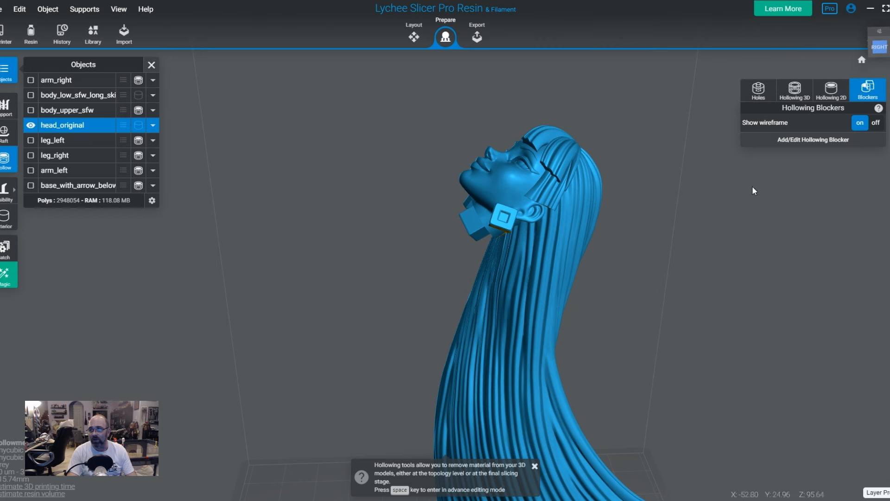
Step: Start editing hollowing blockers and place a large spherical blocker around the hair just below the head
click(787, 143)
drag(426, 322, 408, 274)
click(879, 122)
drag(394, 353, 380, 304)
click(422, 227)
drag(419, 185, 416, 103)
drag(461, 232, 761, 201)
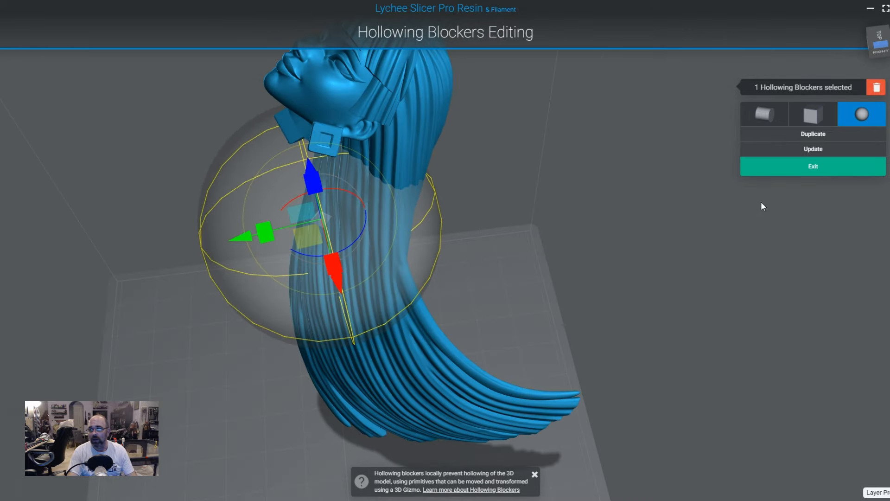
Step: Duplicate the spherical blocker and move the copy down the hair
click(798, 135)
drag(327, 271, 342, 302)
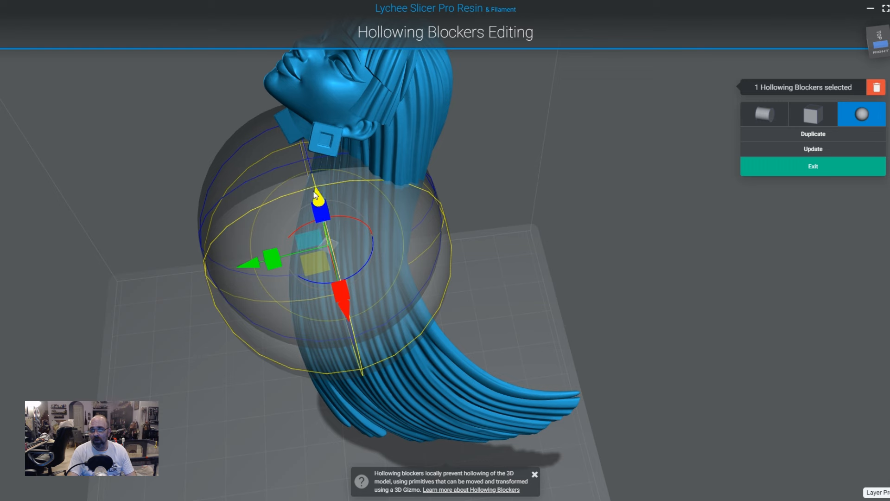
drag(315, 195, 356, 266)
click(642, 298)
drag(641, 298, 682, 257)
Step: Lower the second spherical blocker until it surrounds the front lower ends of the hair
click(402, 264)
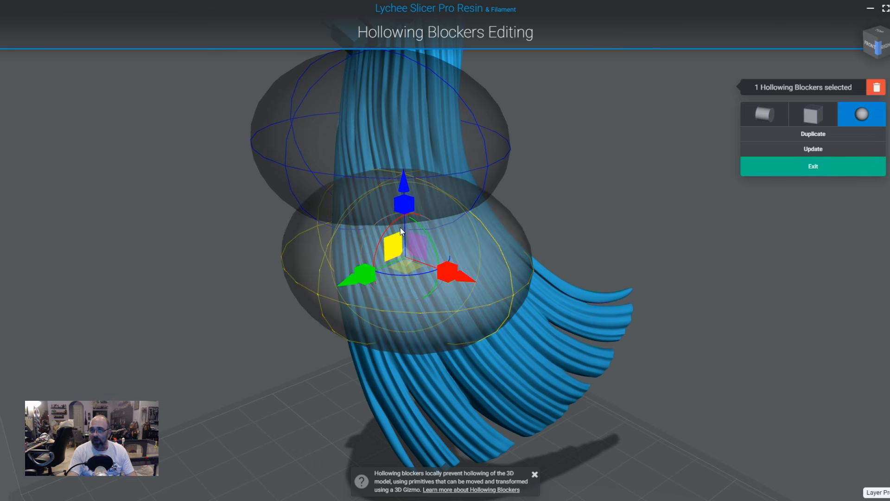
drag(410, 180, 413, 282)
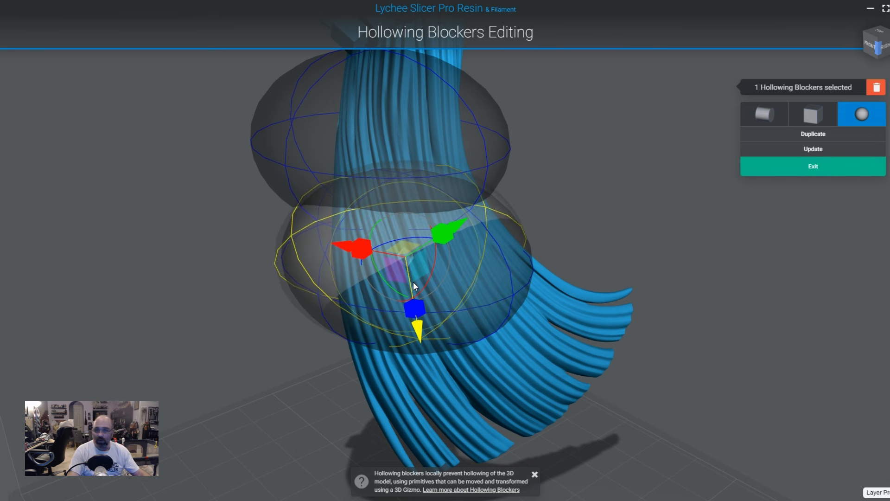
drag(327, 273, 371, 213)
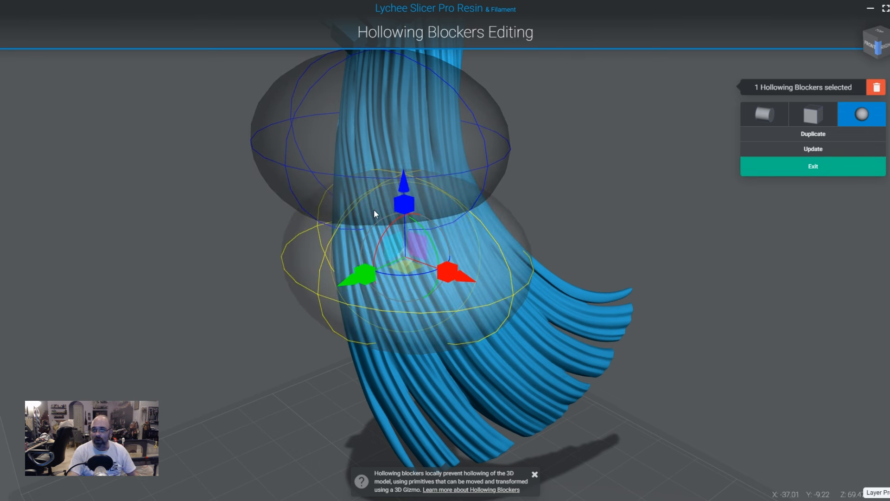
drag(406, 186, 434, 298)
click(704, 387)
drag(705, 388, 389, 402)
Step: Place a copy of the lowest spherical blocker between the upper and lower ones to cover the middle of the hair
click(389, 402)
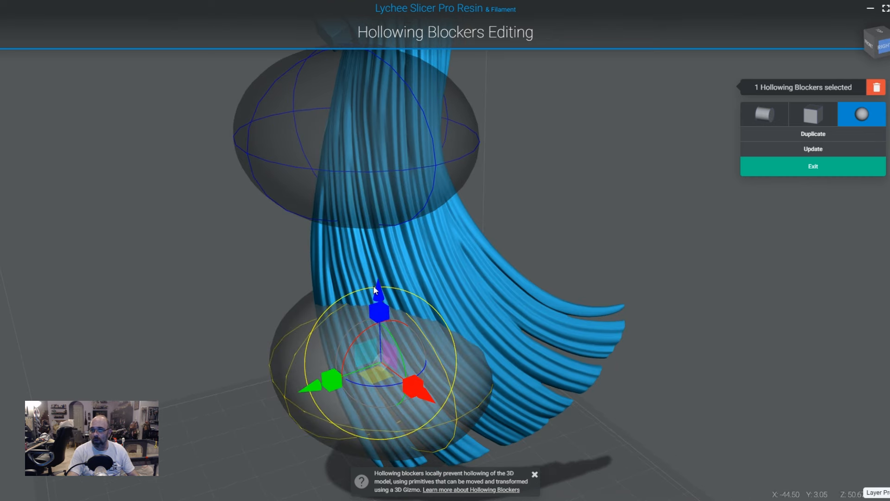
drag(385, 246, 392, 182)
click(605, 178)
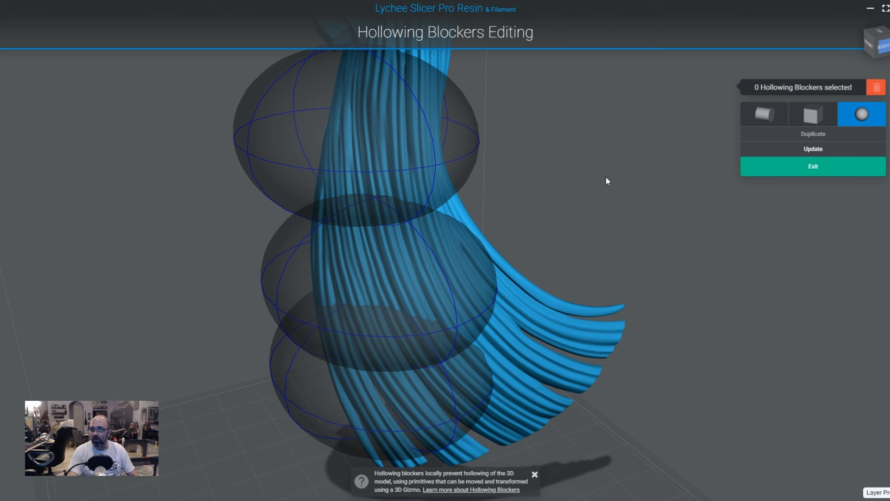
Step: Duplicate the middle spherical blocker and shift the copy toward the back of the hair
click(374, 267)
click(757, 148)
right_drag(513, 364, 358, 290)
drag(404, 258, 470, 264)
click(582, 336)
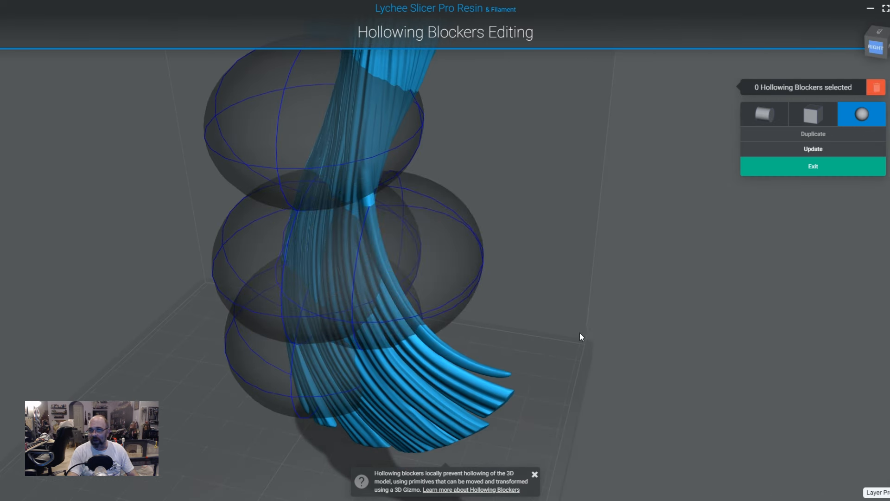
Step: Rebuild the head's hollowing with the spherical blockers applied and inspect the cross-section through the hair
right_drag(601, 351, 568, 356)
click(365, 238)
click(788, 149)
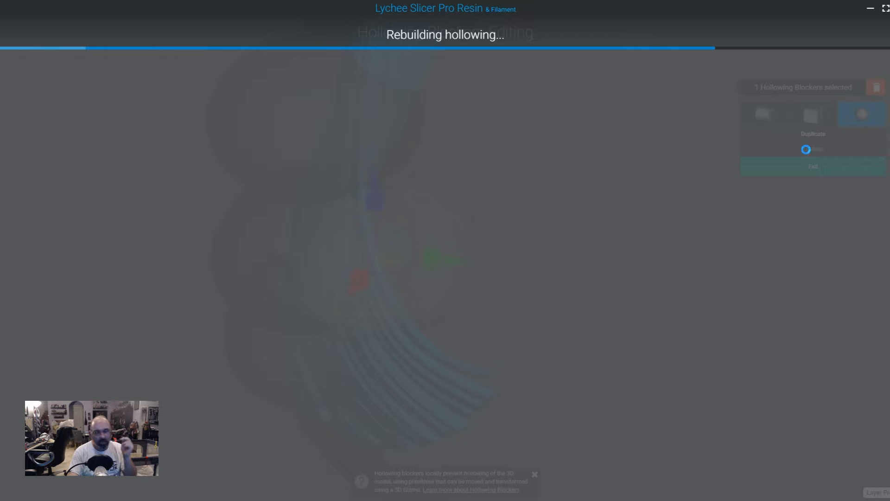
right_drag(668, 262, 731, 279)
drag(889, 492, 889, 179)
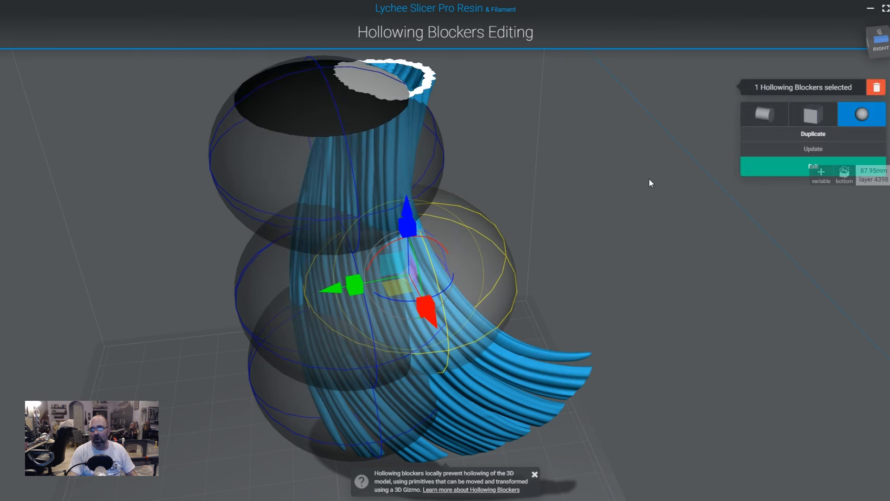
drag(649, 183, 366, 298)
drag(889, 179, 889, 131)
drag(536, 181, 577, 178)
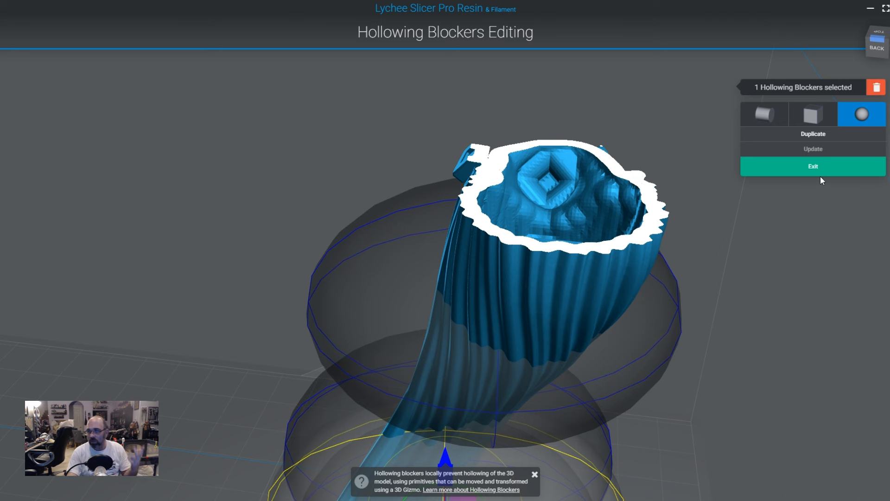
Step: Delete the spherical hollowing blockers around the hair and leave blocker editing so the hollowing is rebuilt
click(654, 357)
key(Delete)
scroll(658, 361, down, 5)
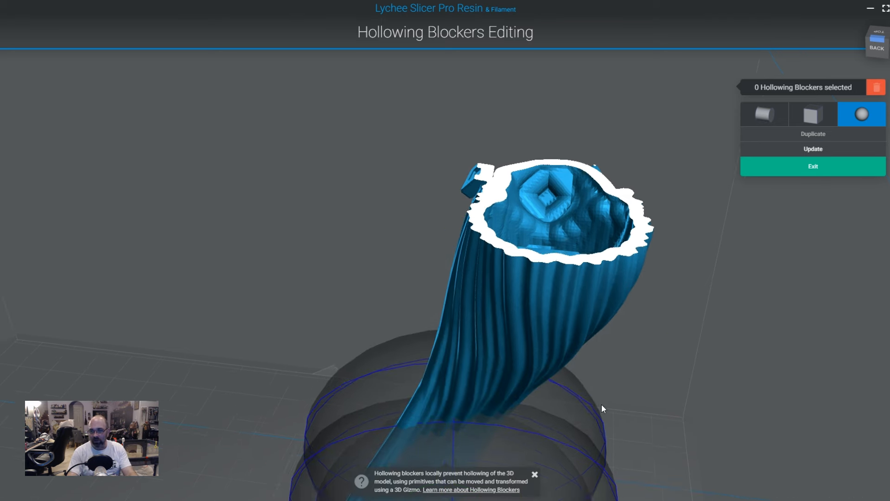
click(560, 421)
key(Delete)
scroll(560, 417, down, 1)
drag(557, 344, 406, 97)
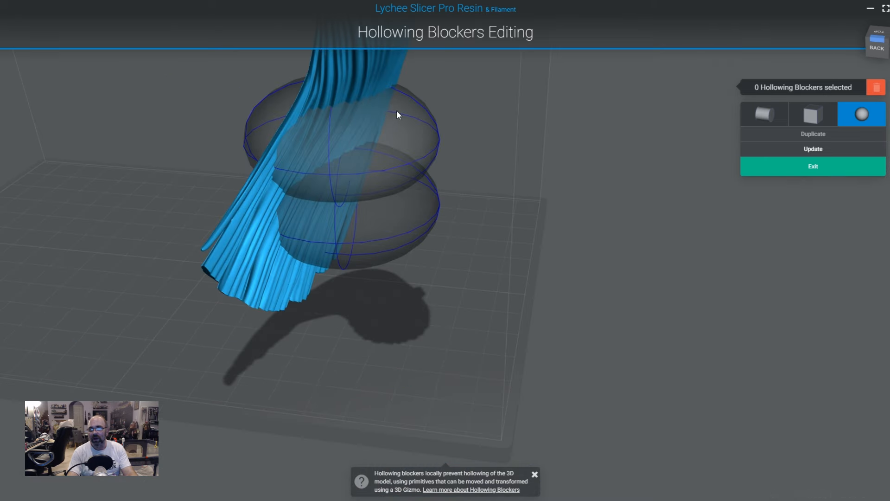
click(398, 257)
key(Delete)
click(783, 167)
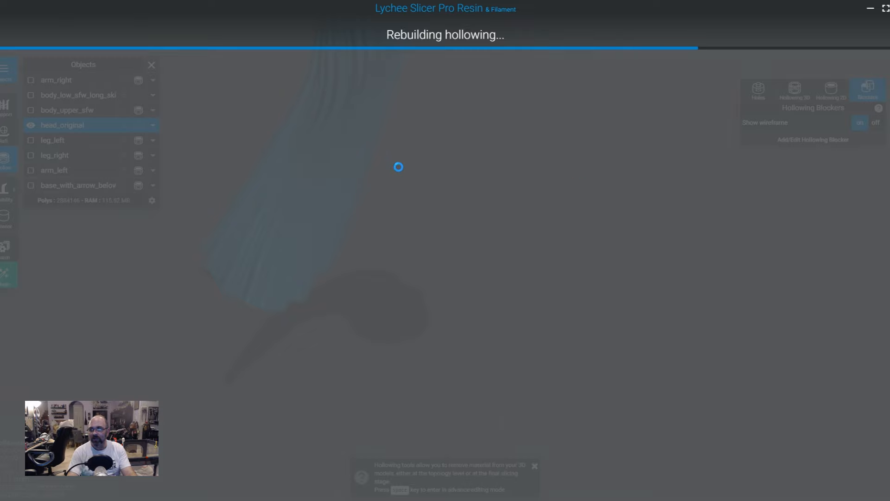
Step: Examine the cross-section of the head and its long hair at several layer heights with the 3D hollowing settings open
click(758, 89)
click(795, 89)
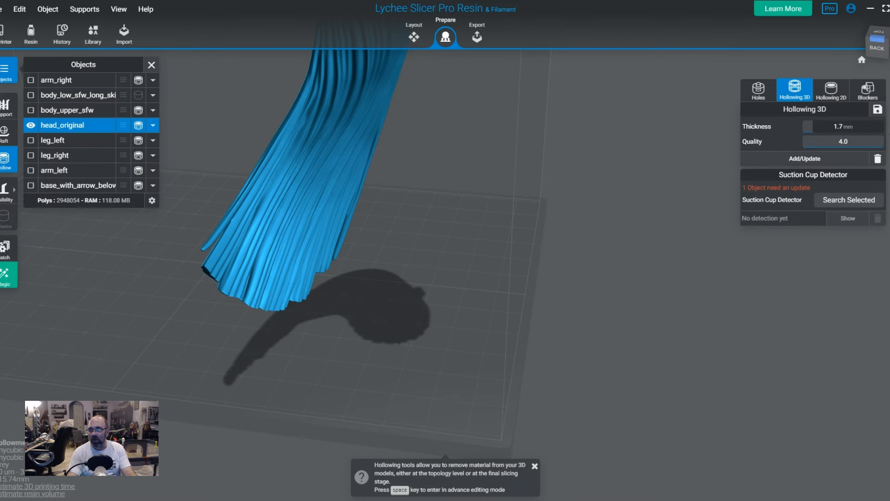
drag(888, 332, 887, 233)
right_drag(513, 189, 292, 266)
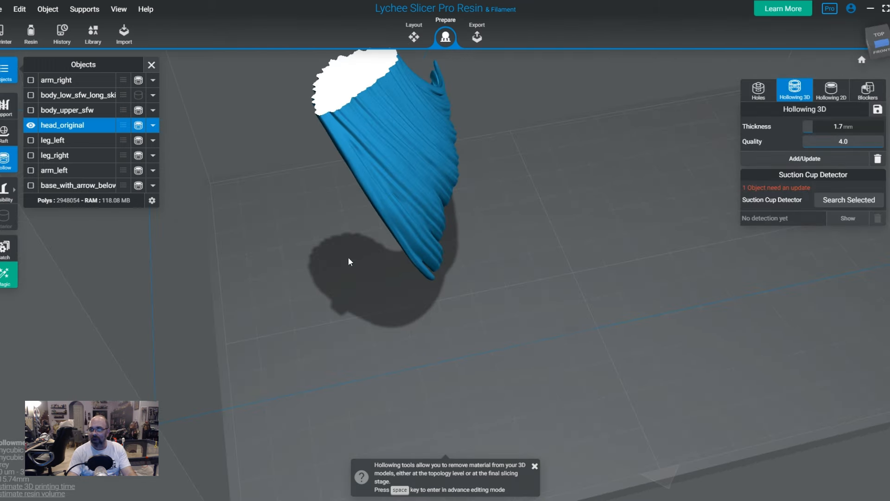
drag(887, 233, 887, 169)
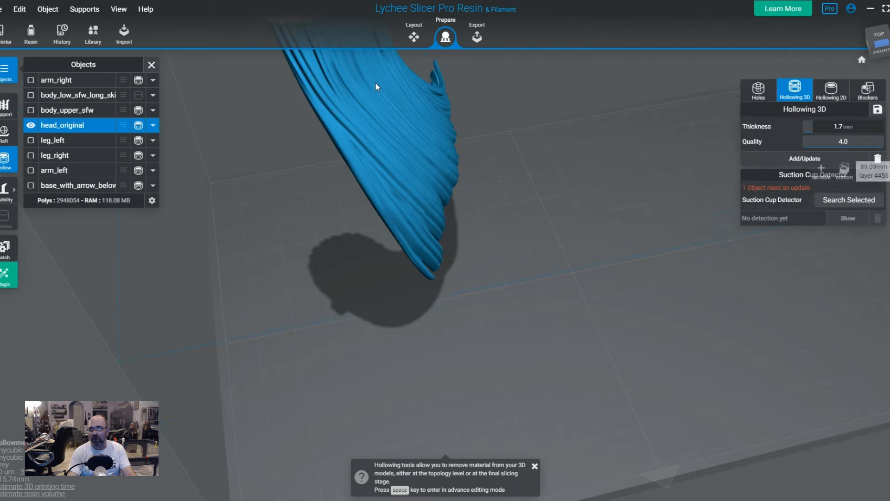
scroll(445, 227, down, 3)
right_drag(485, 184, 803, 141)
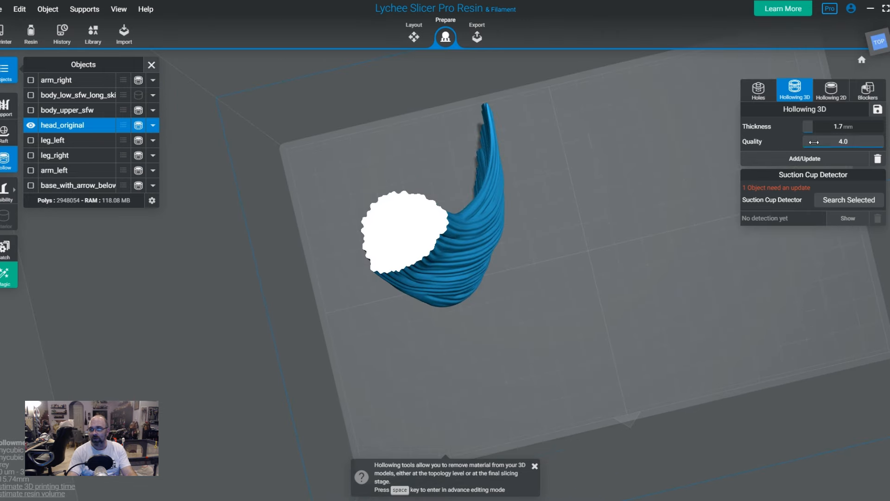
drag(887, 171, 887, 70)
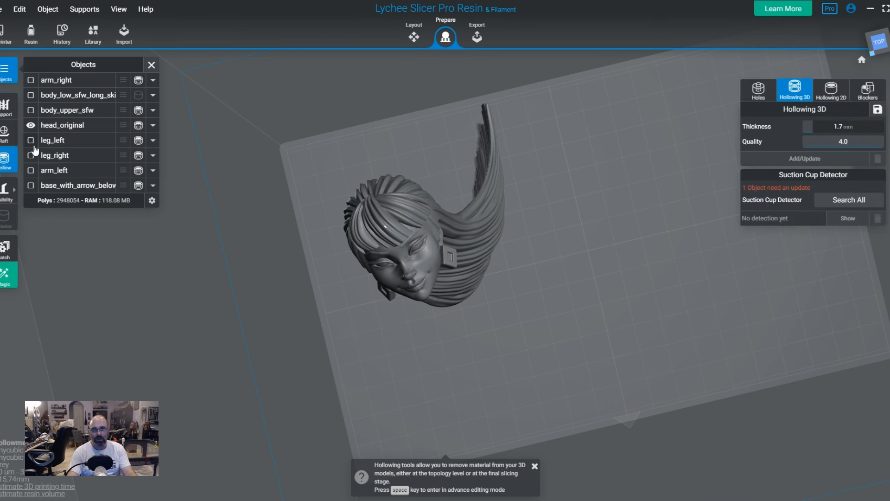
Step: Hide head_original and show body_upper_sfw together with the lower body part with the long skirt
click(29, 126)
click(29, 126)
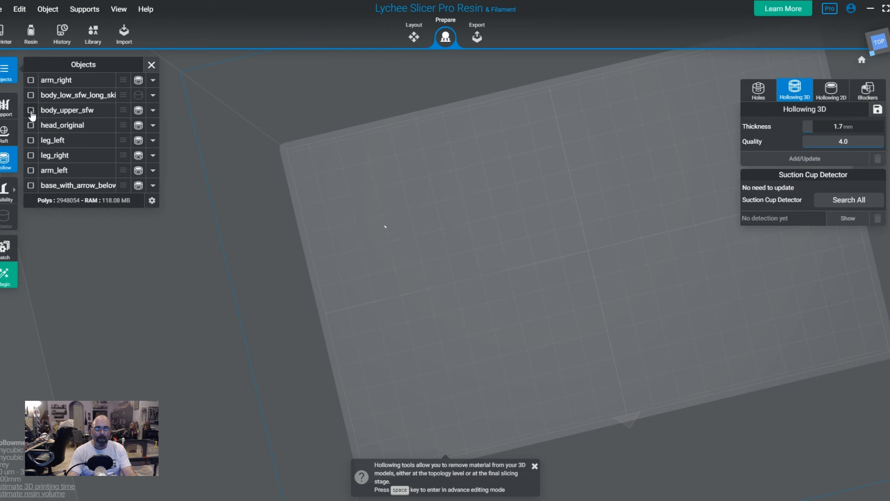
click(31, 111)
drag(532, 352, 550, 266)
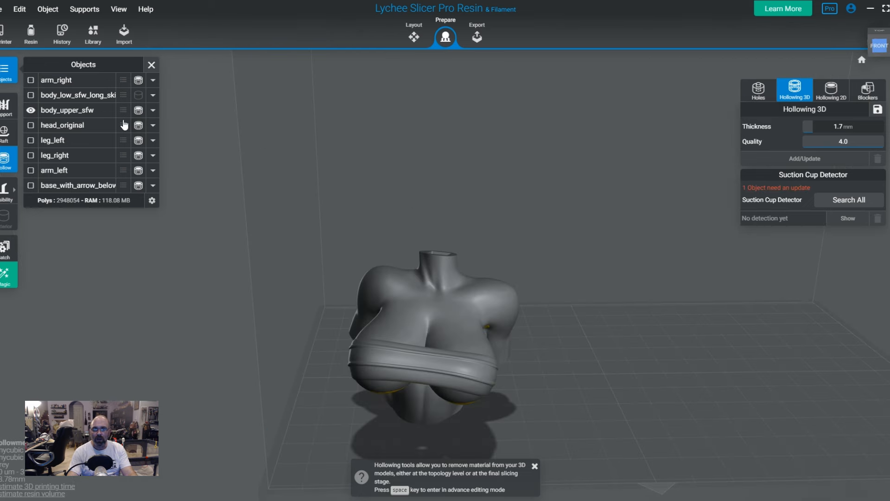
click(30, 95)
drag(640, 363, 484, 403)
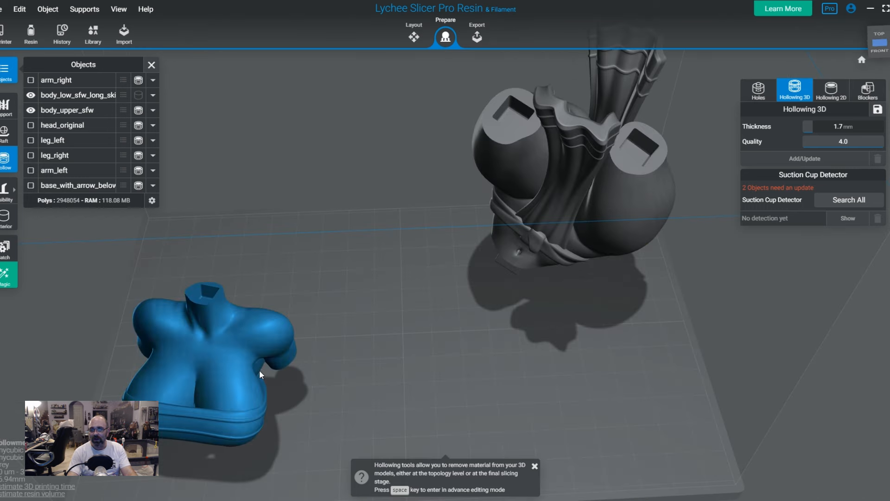
drag(260, 375, 292, 377)
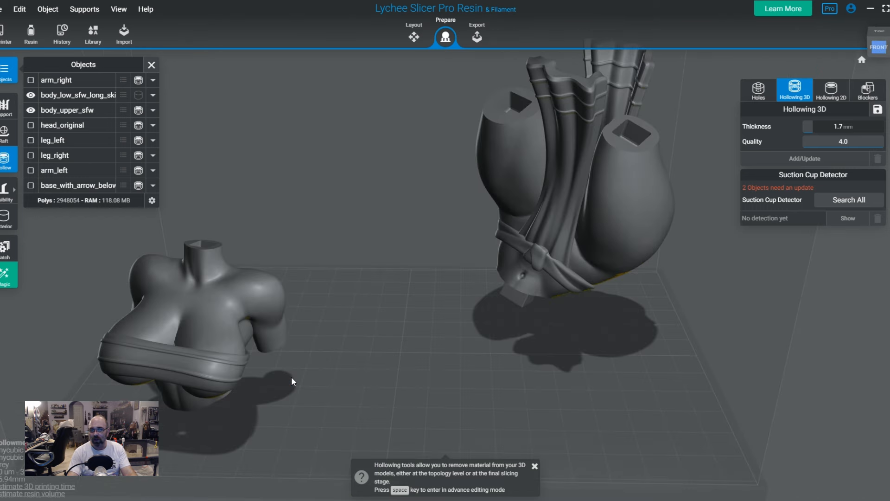
Step: Switch to layout mode and examine the orientation of the upper and lower body parts on the plate
click(414, 38)
drag(427, 412, 249, 377)
click(269, 330)
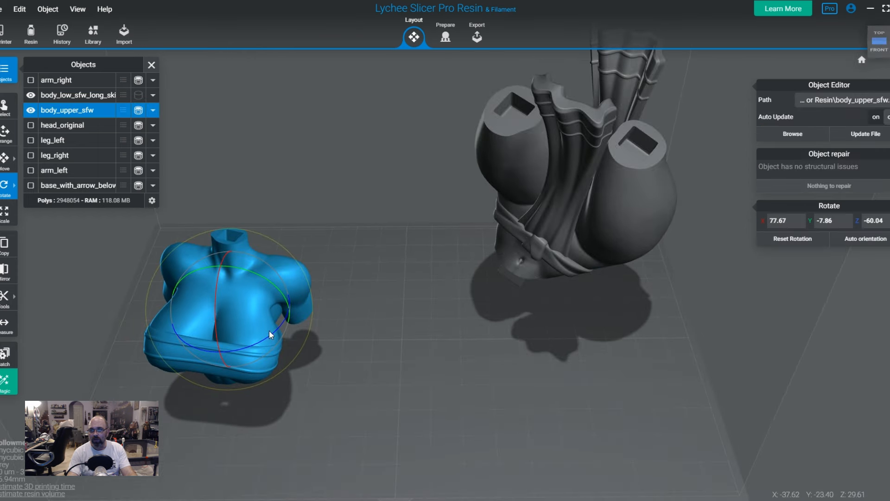
click(612, 226)
drag(612, 227, 519, 311)
click(435, 413)
drag(435, 413, 435, 401)
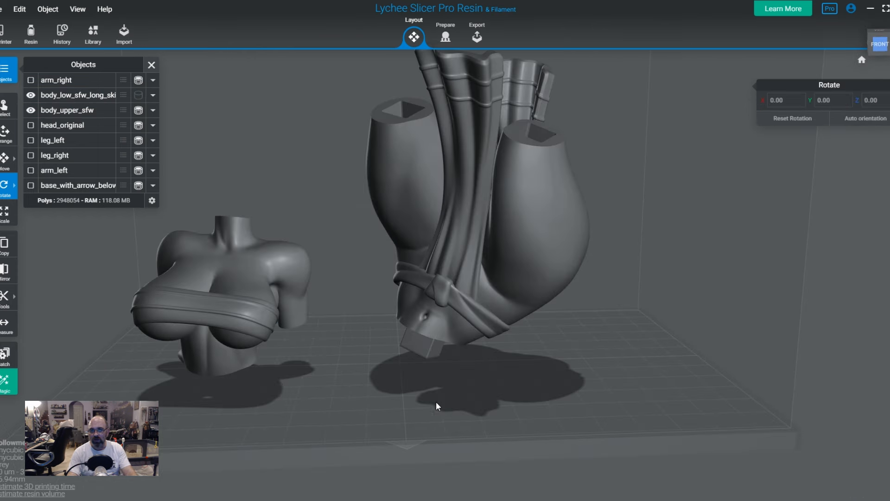
Step: Hollow the upper and lower body parts together in 3D using the saved preset of 1.7 mm thickness and quality 4.0
click(224, 304)
ctrl+click(494, 266)
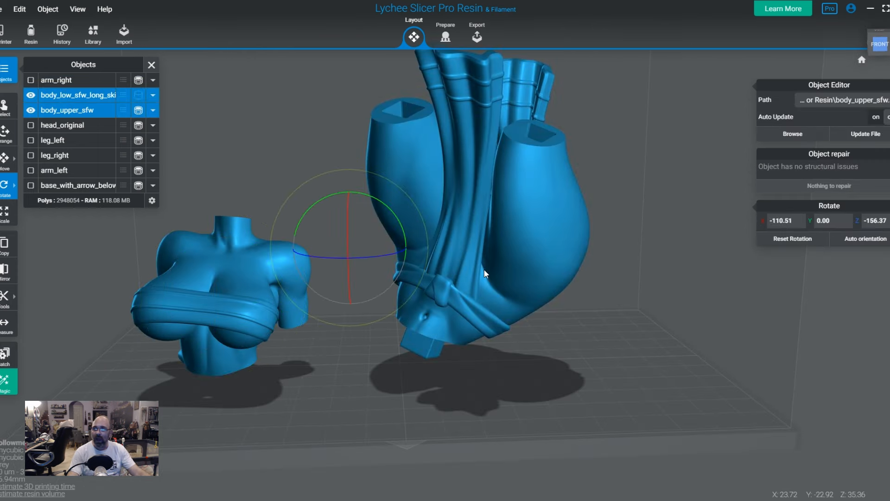
click(445, 38)
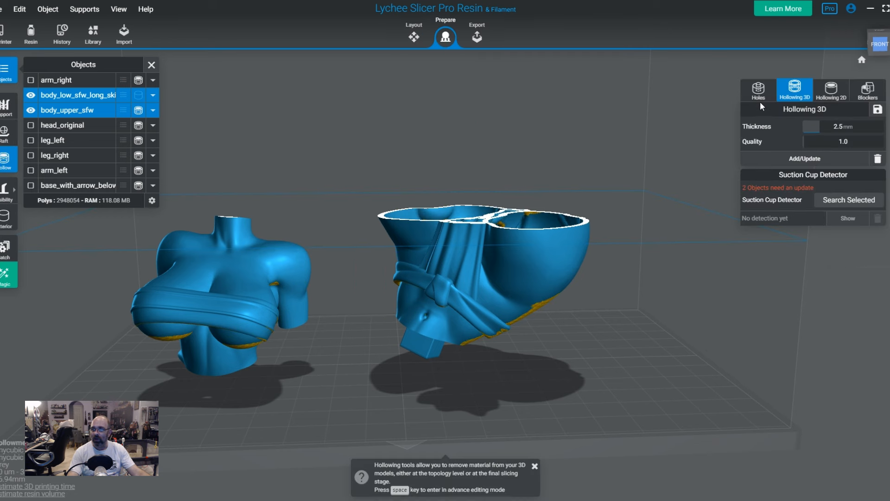
click(878, 112)
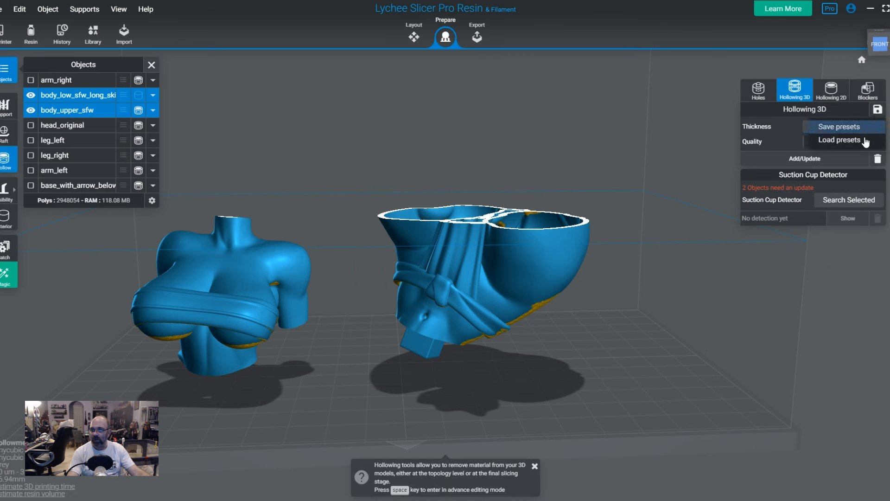
click(853, 140)
click(818, 158)
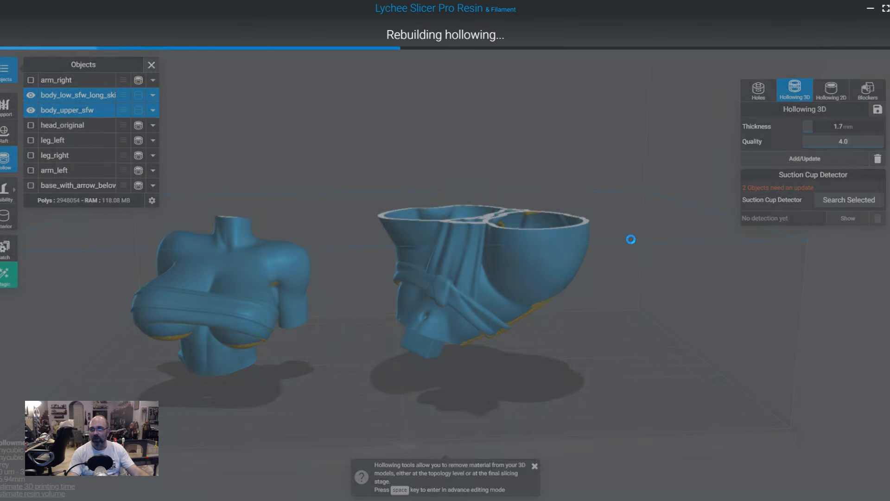
Step: Examine the hollowed interiors of both body parts at several layer heights, and their undersides with the full models shown
drag(888, 281, 888, 396)
right_drag(477, 257, 483, 319)
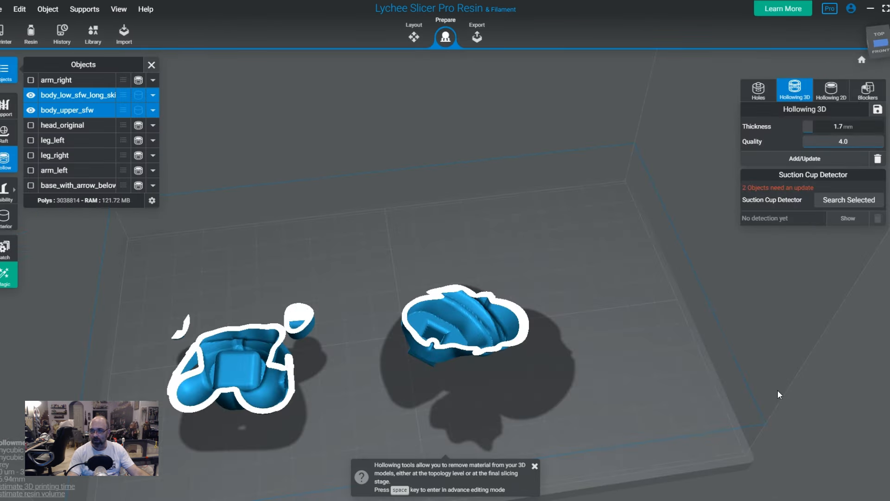
drag(889, 396, 888, 333)
right_drag(647, 357, 566, 352)
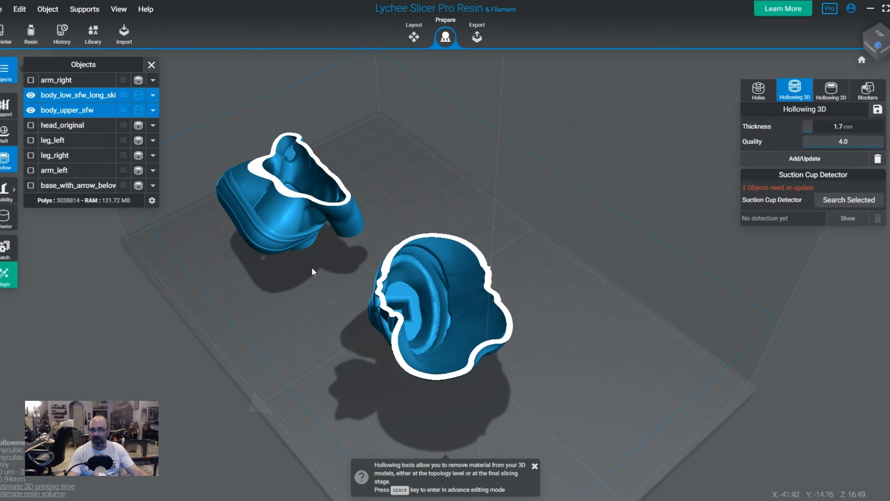
right_drag(509, 362, 426, 345)
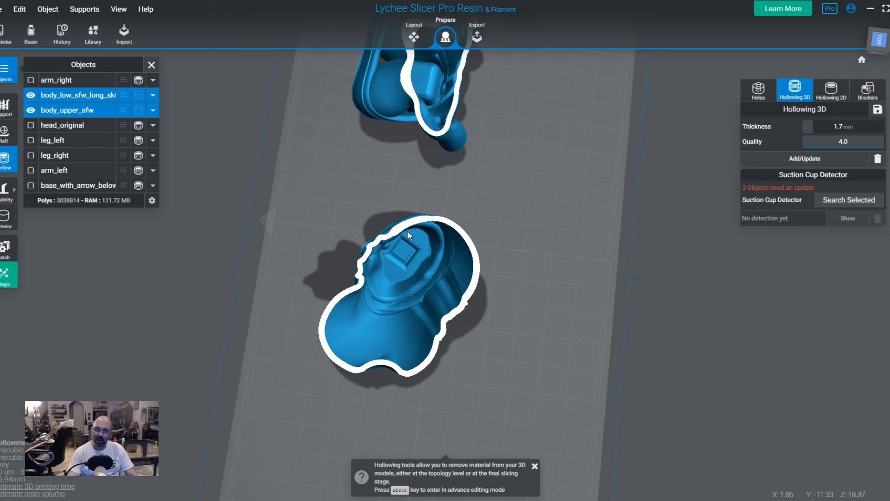
right_drag(355, 284, 564, 445)
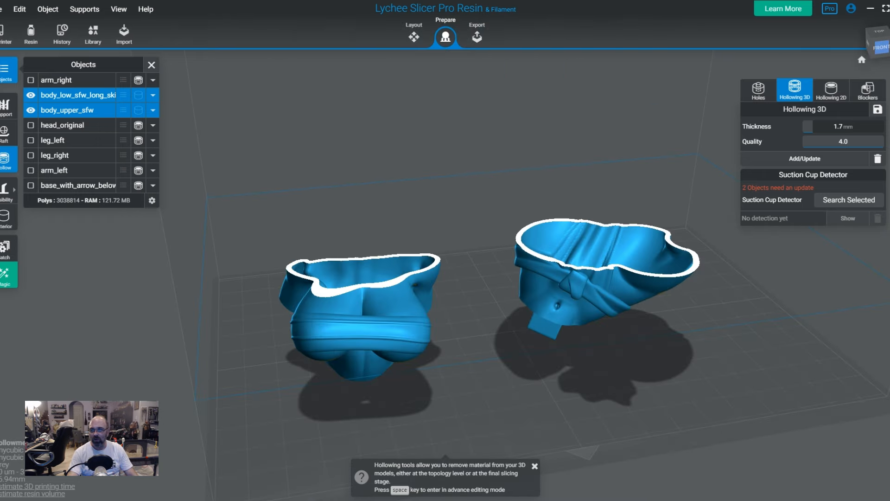
drag(887, 334, 886, 475)
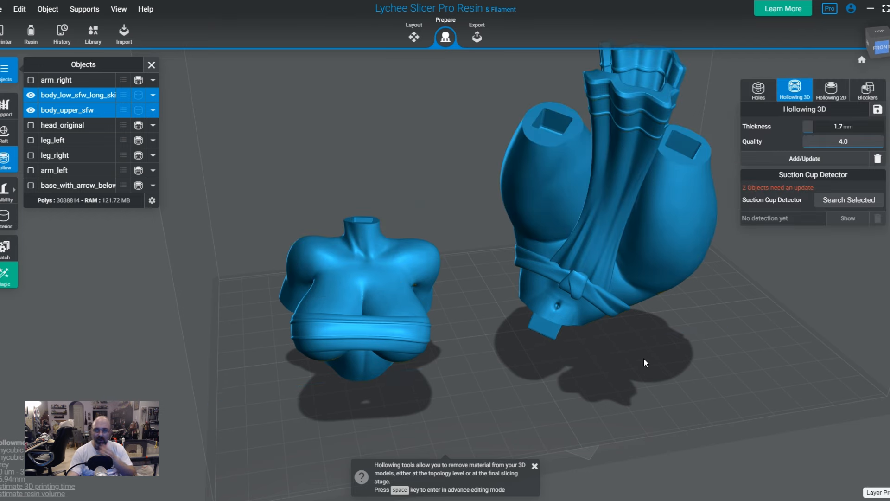
right_drag(643, 361, 640, 345)
right_drag(560, 308, 439, 302)
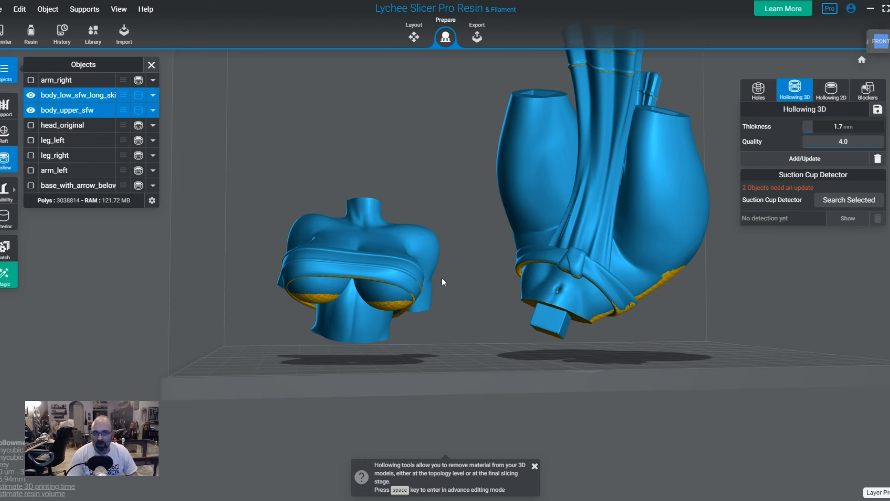
right_drag(610, 271, 579, 250)
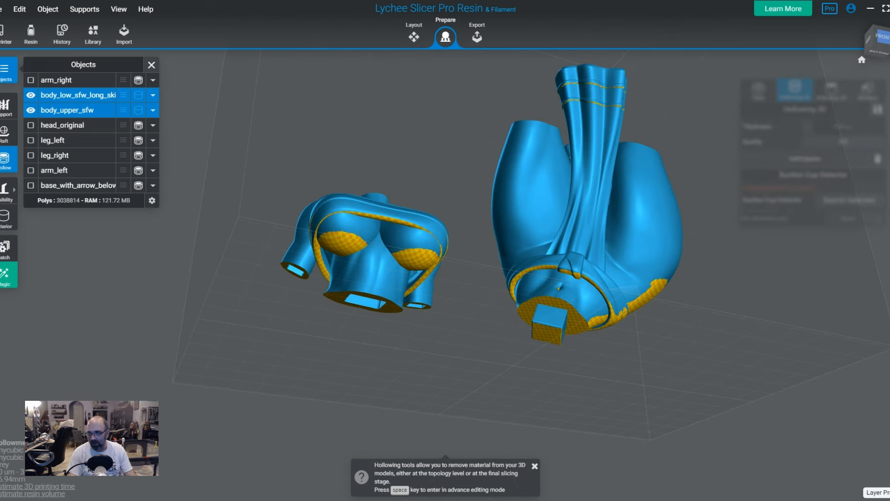
Step: Run the suction cup detector on the two selected body parts
drag(889, 474, 888, 419)
right_drag(687, 248, 672, 355)
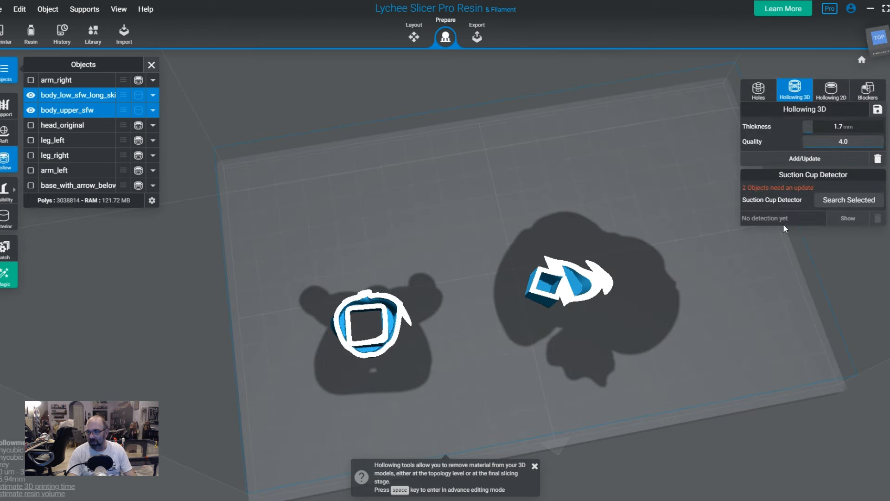
click(833, 204)
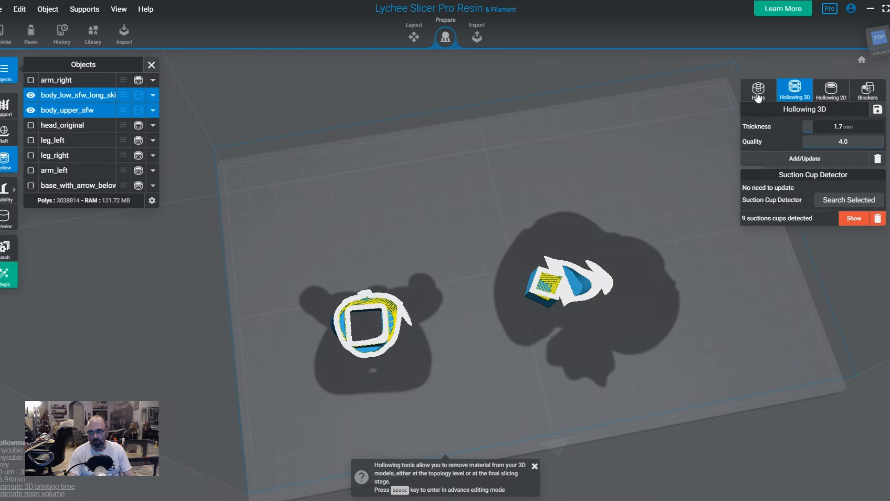
Step: Add three 2.0 mm cylindrical drain holes with 2.2 mm penetration to the back wall of the upper body's inner square socket
click(757, 95)
scroll(600, 410, up, 3)
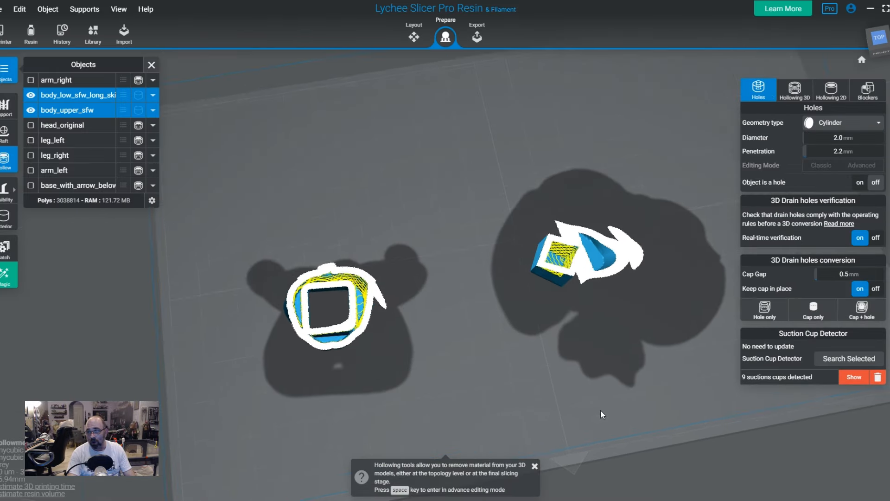
middle_drag(600, 409, 431, 402)
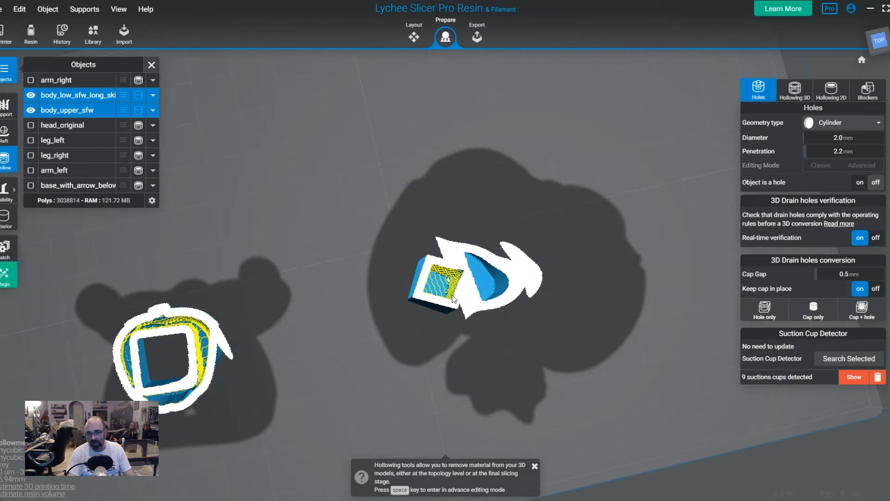
middle_drag(165, 369, 320, 359)
right_drag(320, 359, 466, 396)
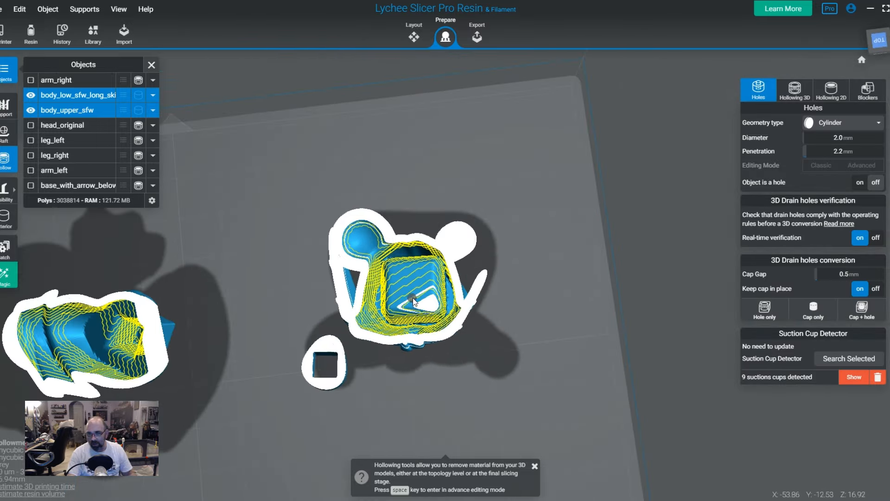
right_drag(414, 302, 407, 366)
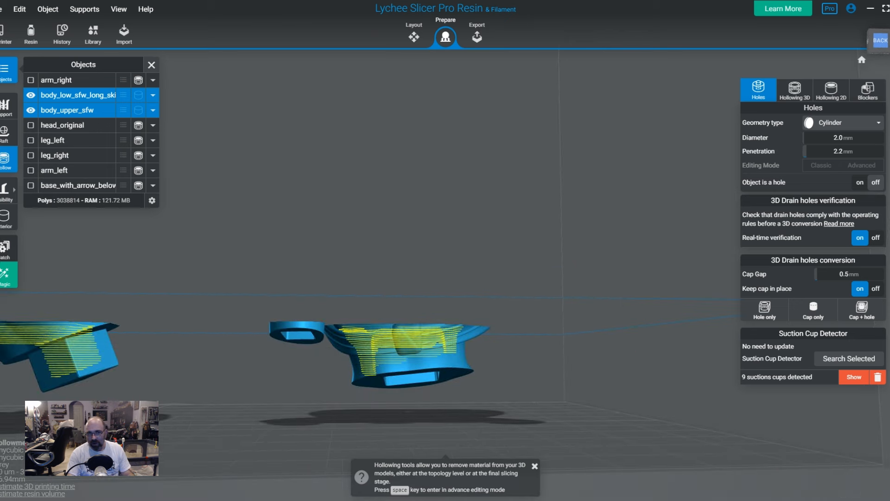
click(11, 225)
right_drag(302, 383, 389, 363)
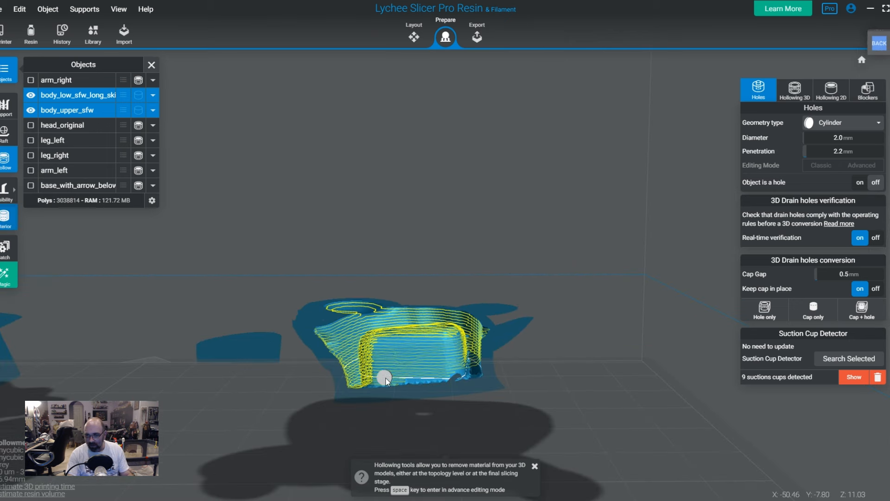
click(385, 377)
click(435, 374)
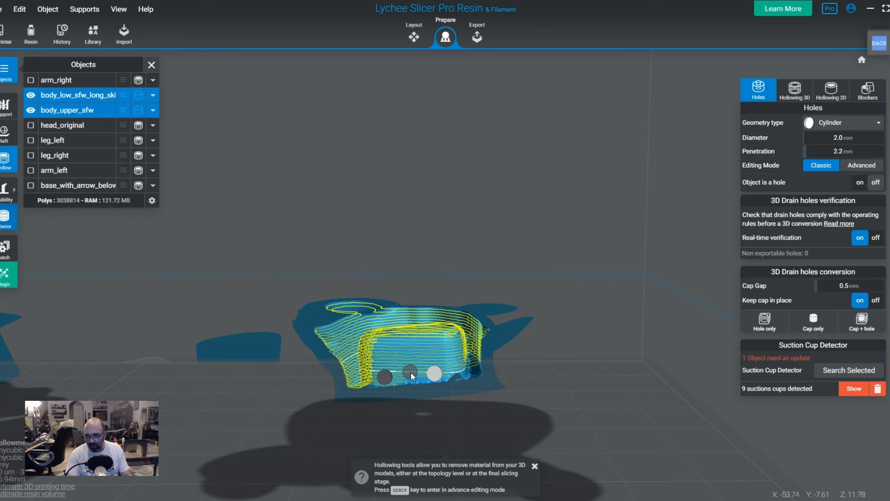
Step: Add three more 2.0 mm drain holes to the left wall of the upper body's square socket
right_drag(408, 369, 395, 389)
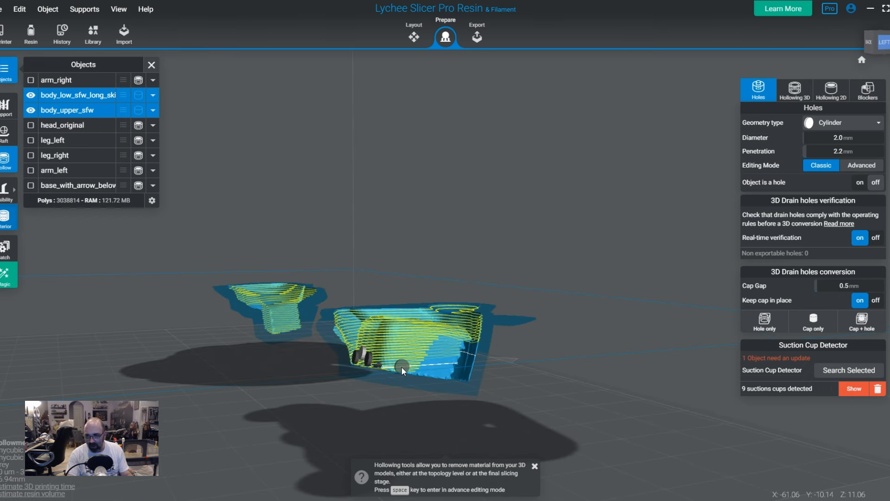
click(402, 366)
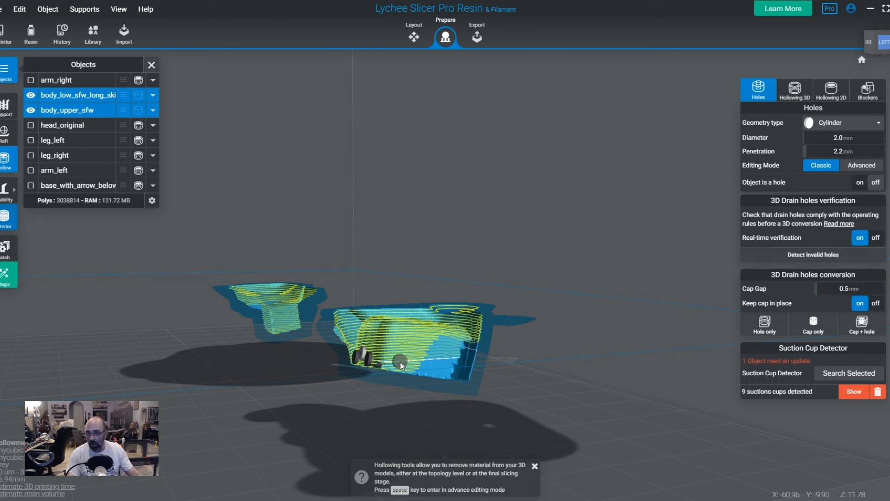
click(400, 362)
click(441, 368)
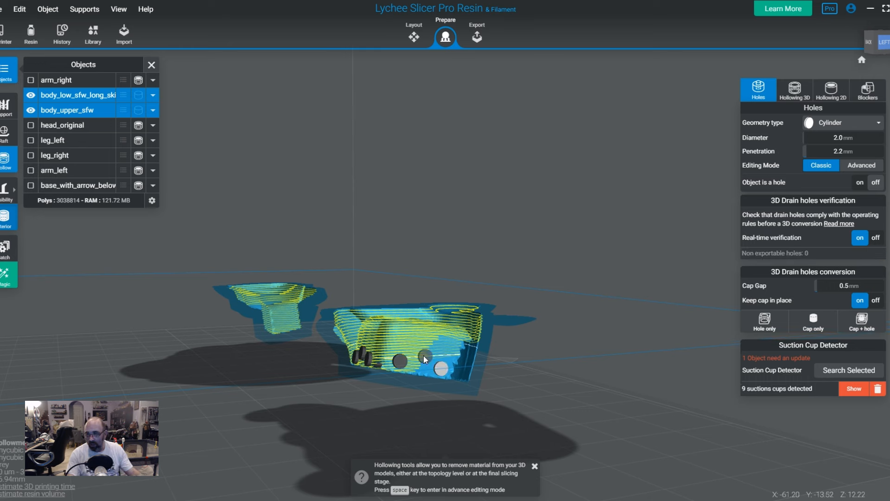
Step: Place a drain hole on the flat top of the upper body's square socket and enlarge it in advanced hole editing mode
drag(410, 372, 488, 390)
drag(502, 359, 426, 296)
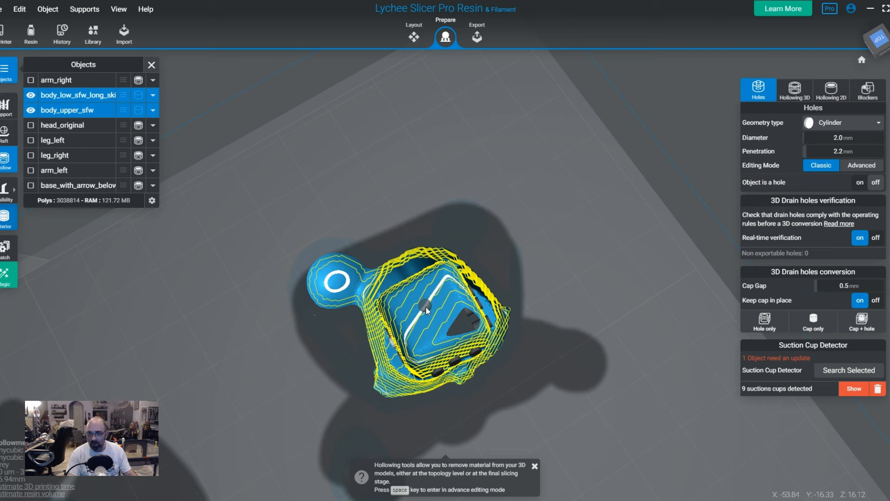
click(433, 318)
key(space)
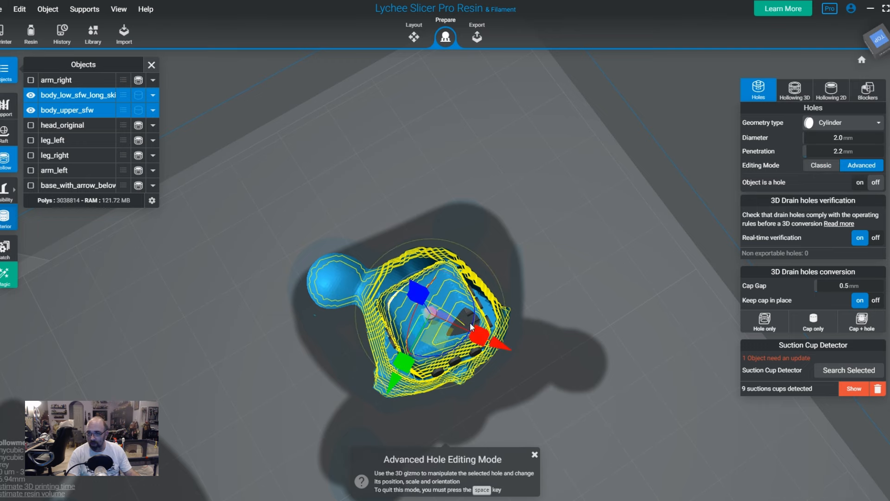
key(space)
Step: Select only the upper body part in solid view and rerun the suction cup detector on it
click(624, 408)
drag(533, 356, 874, 447)
mouse_move(889, 401)
mouse_down()
mouse_move(889, 441)
mouse_move(889, 401)
mouse_up()
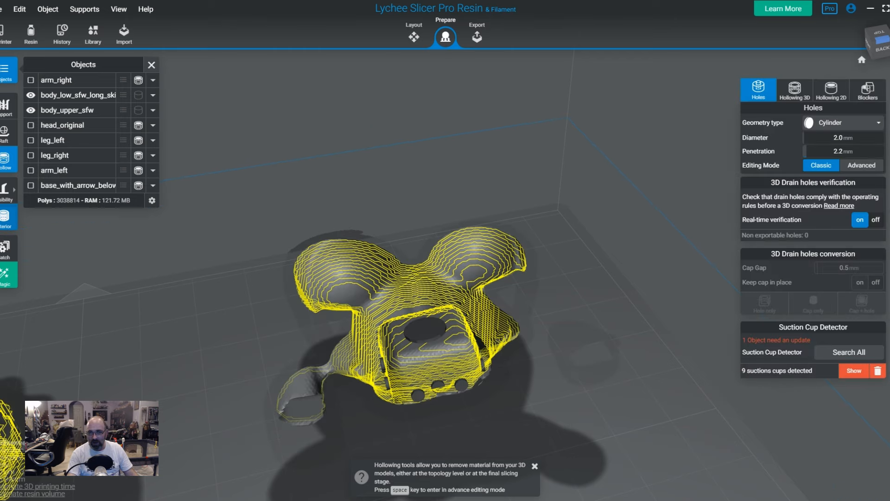
click(11, 228)
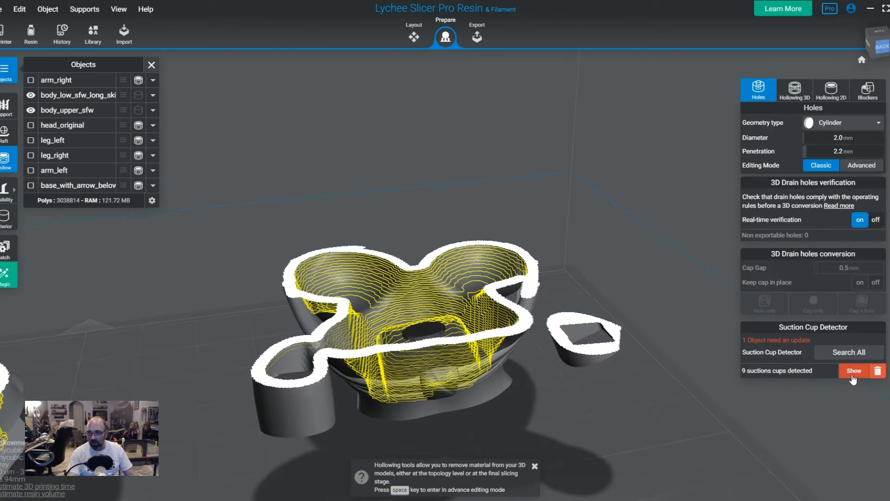
click(312, 393)
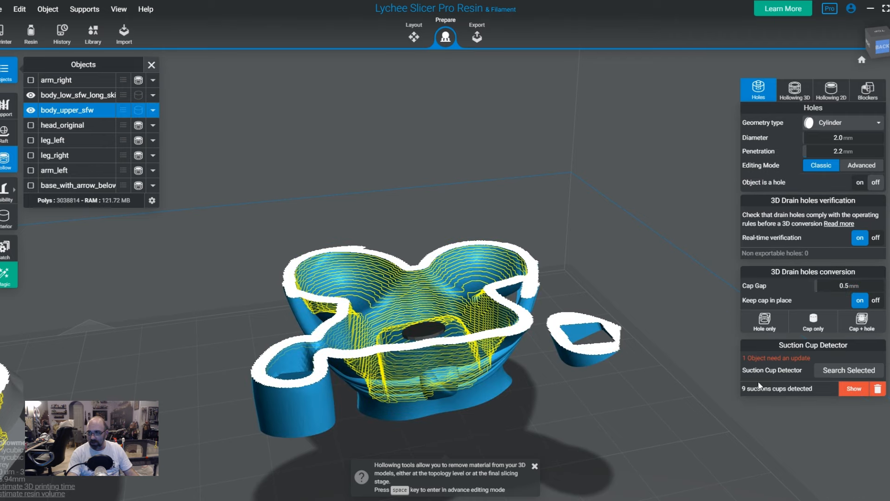
click(838, 370)
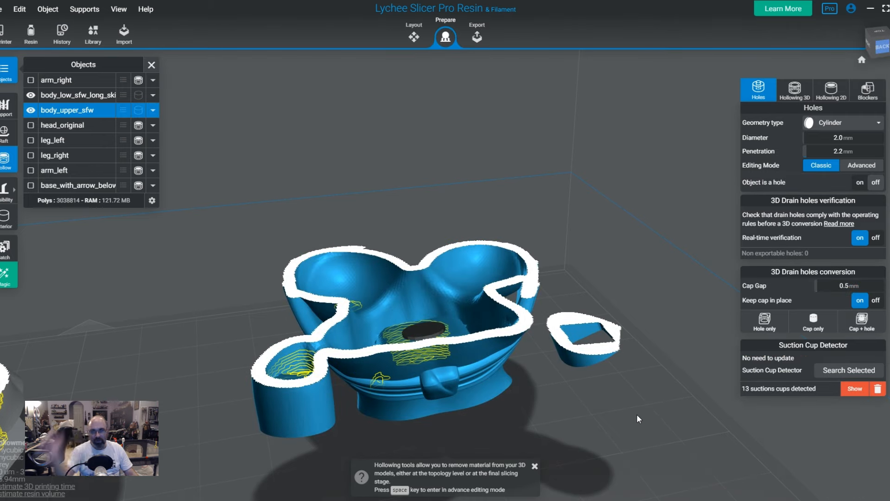
Step: Add three 2.0 mm drain holes to the highlighted front wall of the upper body's square socket, using the interior view
drag(635, 416, 529, 358)
drag(22, 230, 477, 381)
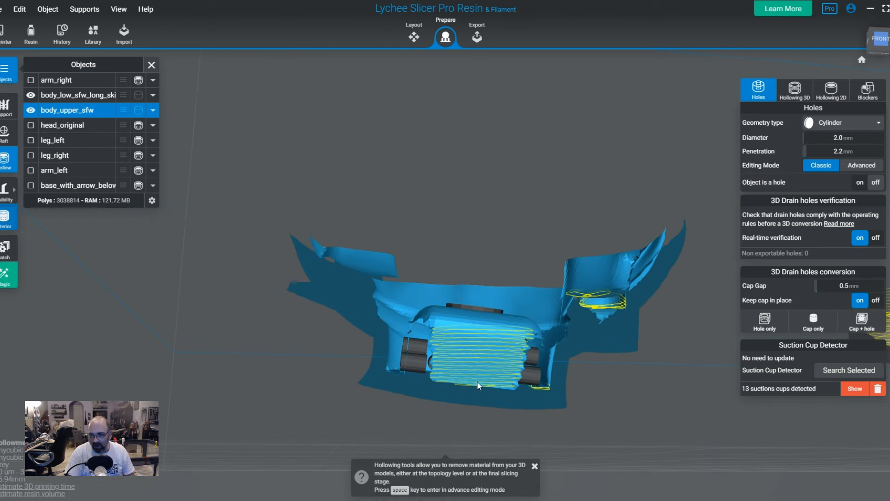
click(455, 367)
click(496, 371)
click(476, 351)
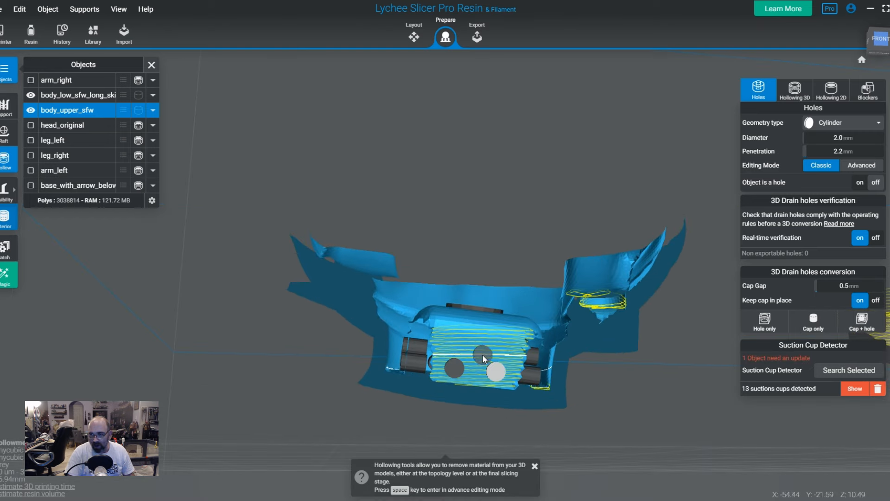
Step: Add two 2.0 mm drain holes to the highlighted suction area inside each of the upper body's two arm stubs
drag(636, 361, 554, 396)
right_drag(555, 396, 442, 419)
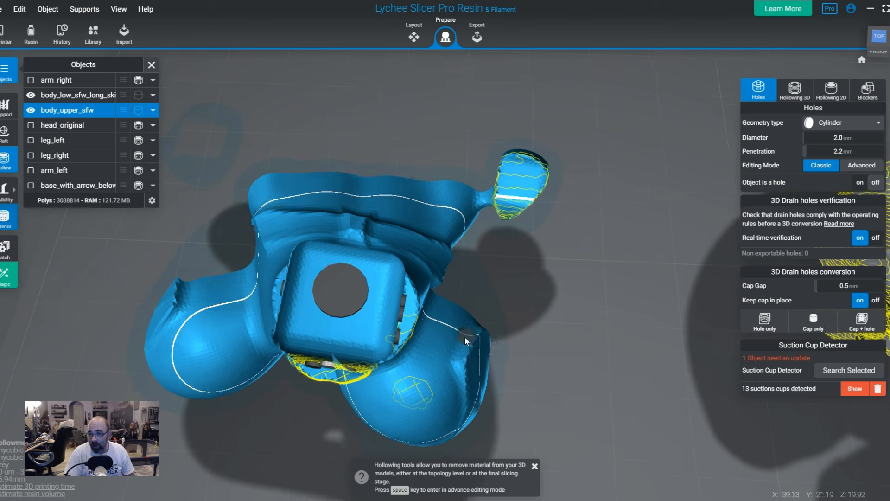
right_drag(464, 336, 372, 408)
click(405, 257)
click(414, 272)
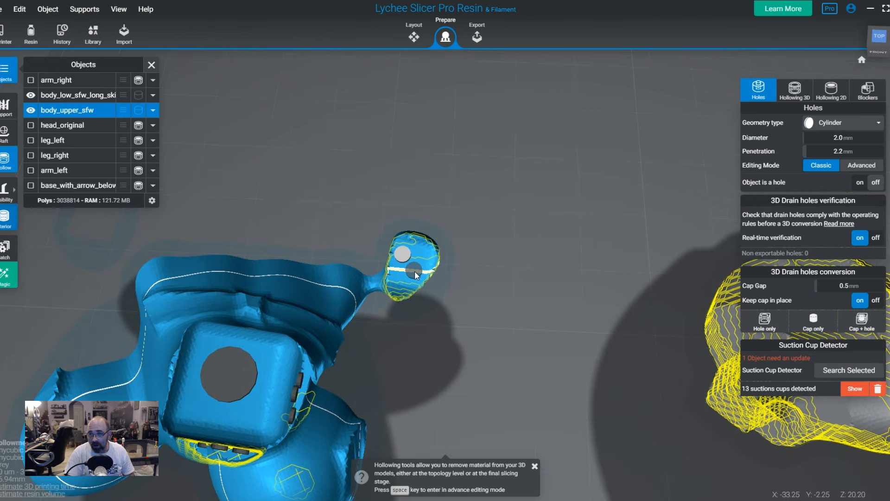
right_drag(414, 271, 474, 416)
drag(888, 382, 887, 344)
click(227, 252)
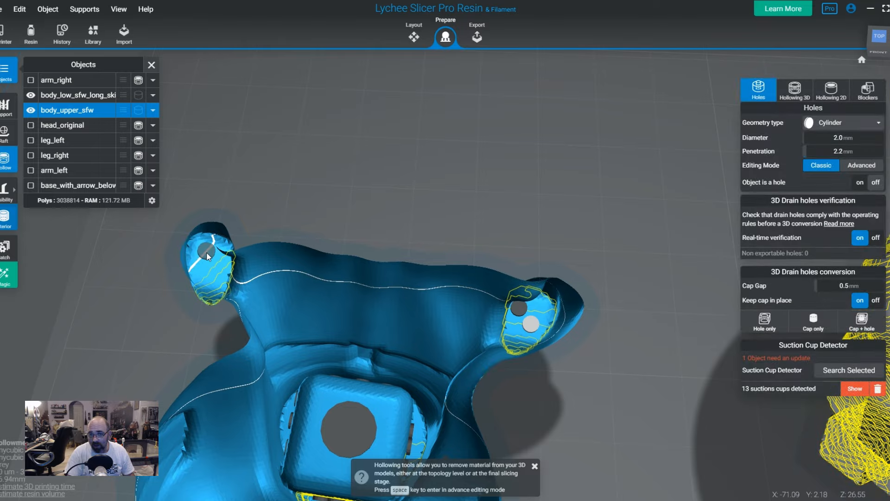
click(214, 273)
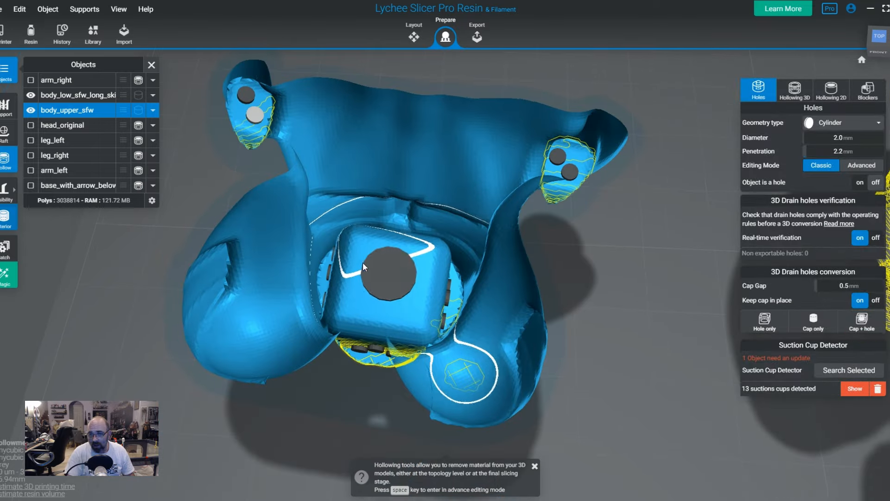
Step: Inspect the drilled interior of the upper body at lower layer heights and rerun the suction cup detector on the part
drag(338, 328, 329, 291)
scroll(330, 291, up, 6)
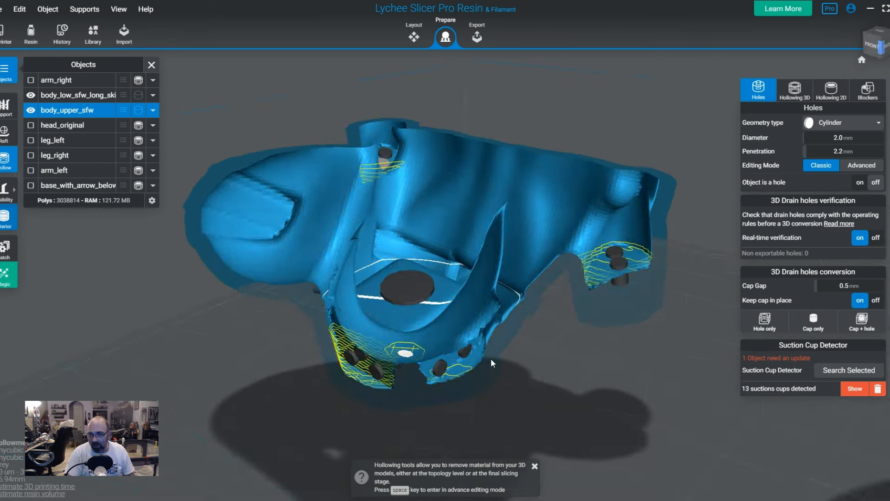
drag(490, 358, 535, 397)
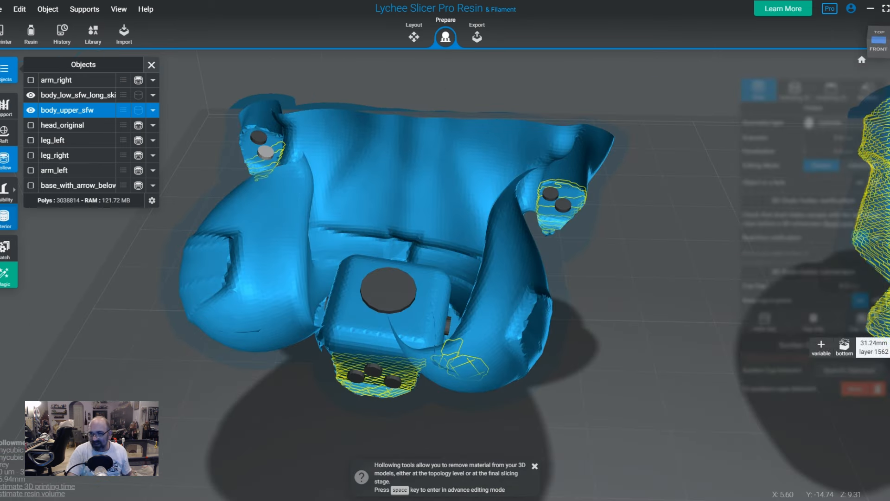
drag(883, 336, 885, 403)
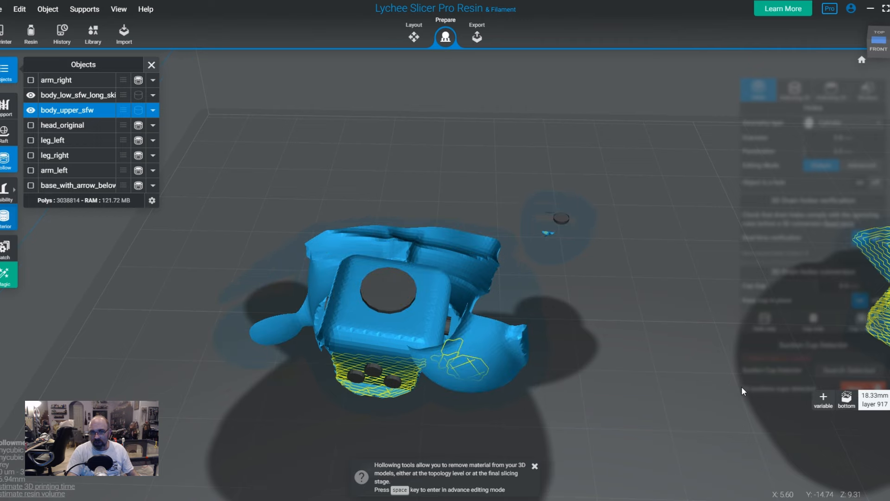
click(4, 221)
drag(638, 455, 455, 340)
click(455, 340)
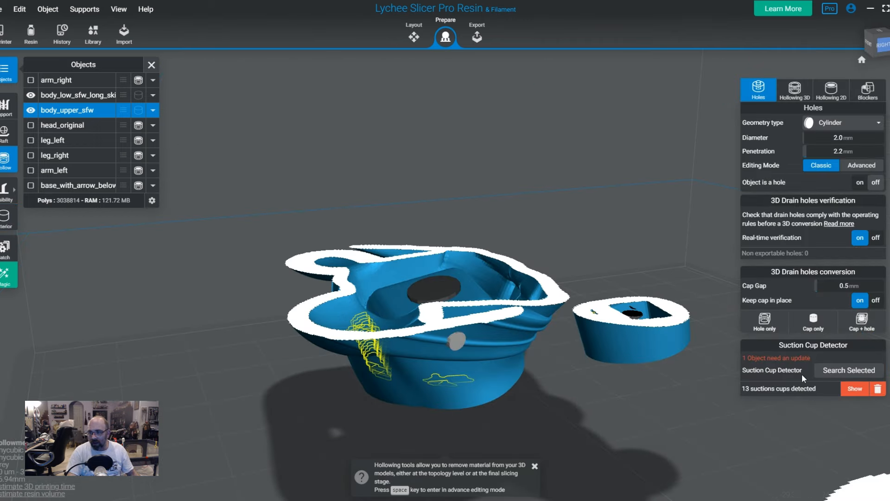
click(824, 370)
Step: Add a 2.0 mm drain hole in the narrow gap beside the socket's right wall, next to the highlighted suction area
drag(454, 428, 424, 397)
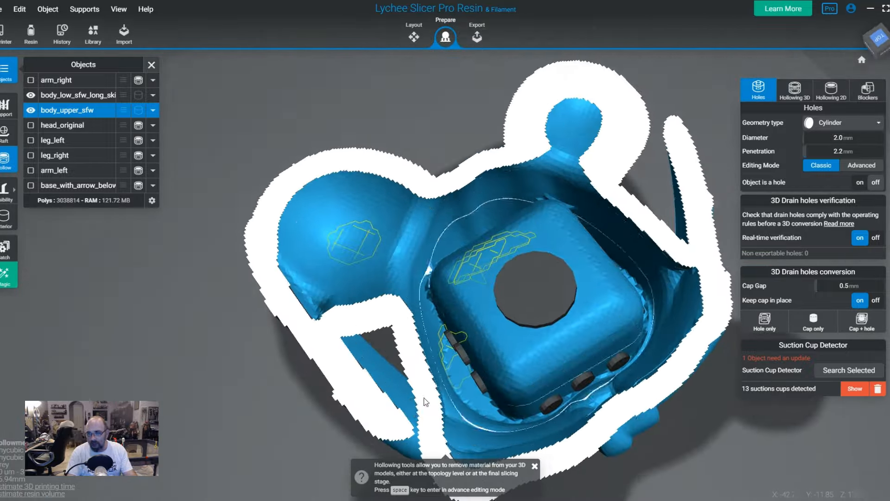
click(461, 377)
drag(586, 393, 584, 343)
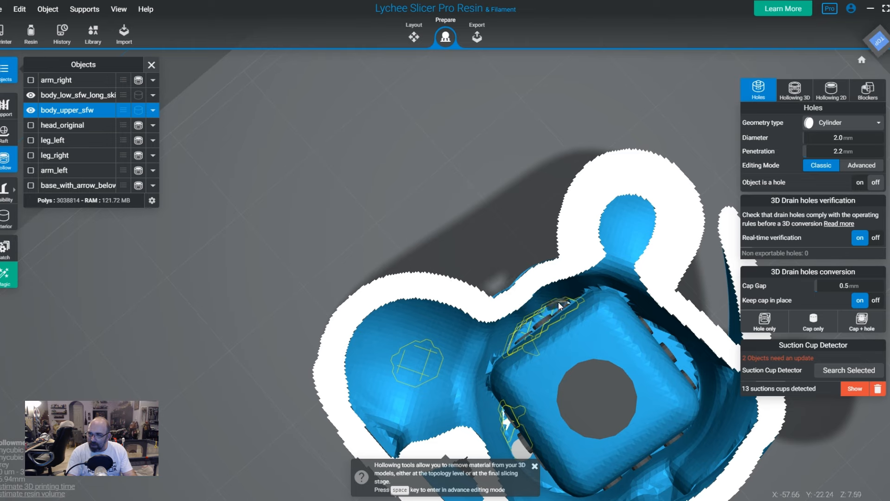
Step: Add a 1.7 mm drain hole in the highlighted suction area below the three holes on the socket's front wall
drag(558, 301, 518, 379)
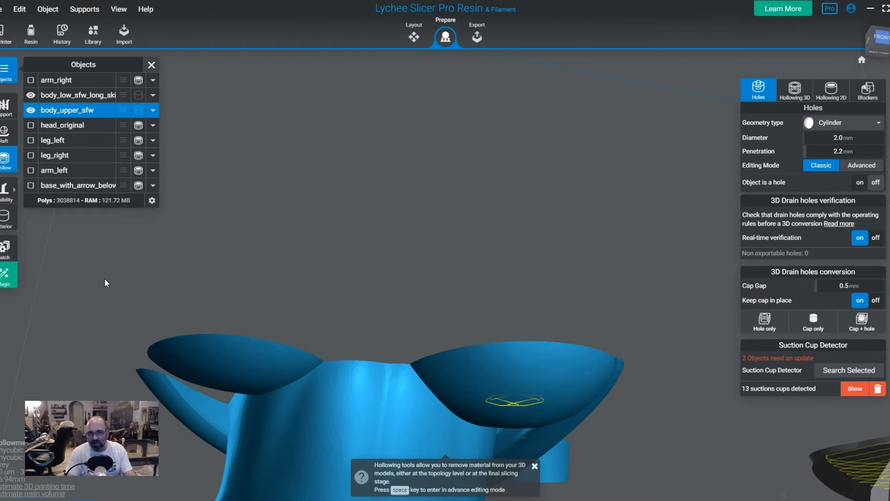
click(7, 226)
drag(434, 418, 379, 395)
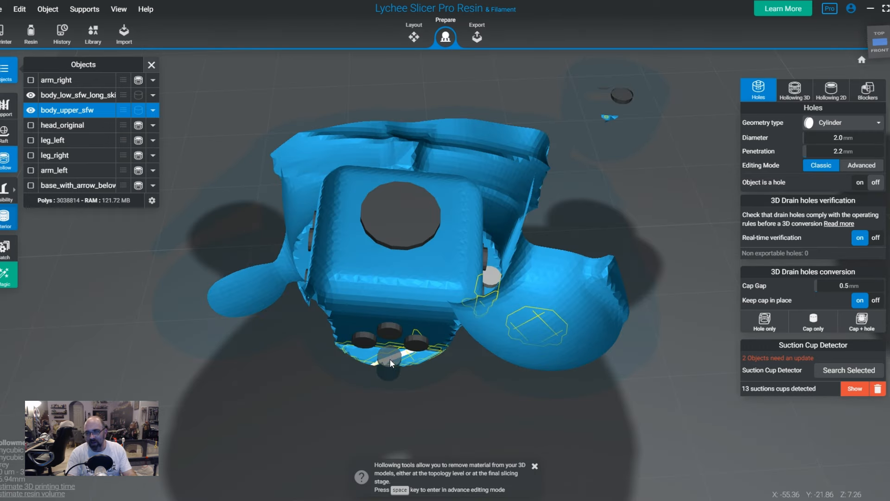
mouse_move(405, 357)
mouse_down()
mouse_move(413, 304)
mouse_move(399, 332)
mouse_move(408, 405)
mouse_move(410, 341)
mouse_up()
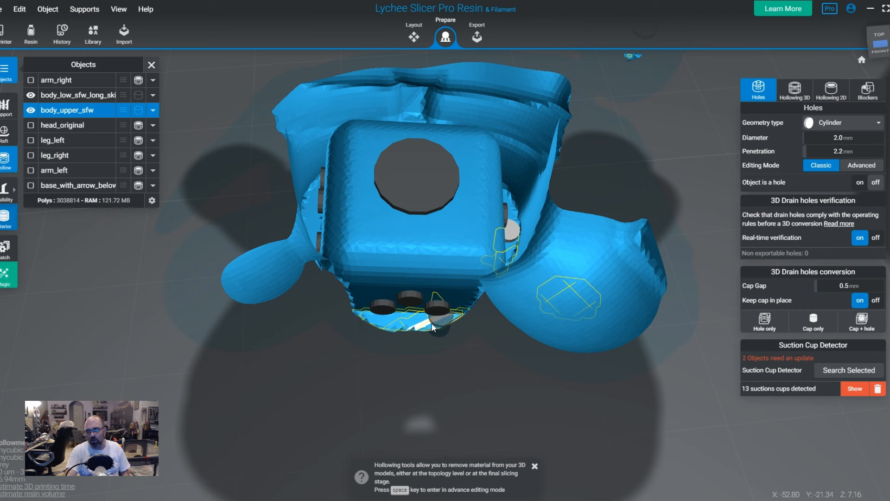
click(409, 324)
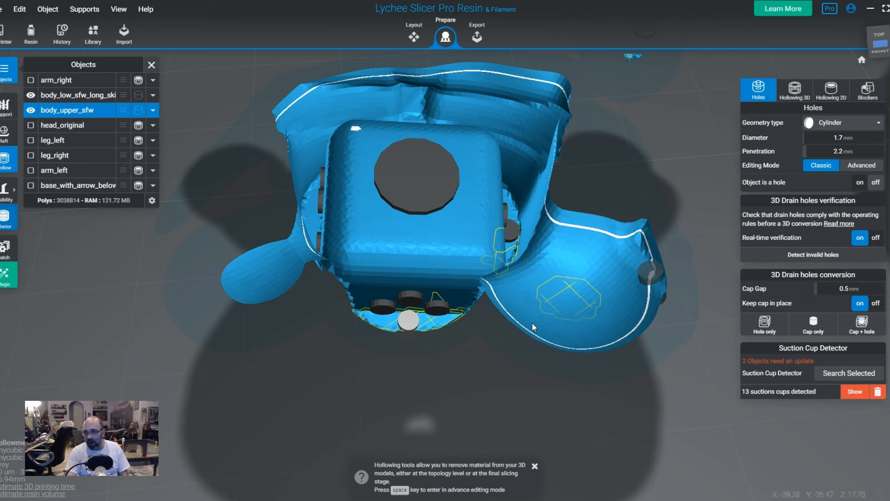
Step: Rerun the suction cup detector on the upper body and examine the suction areas still marked on it
right_drag(453, 402, 451, 425)
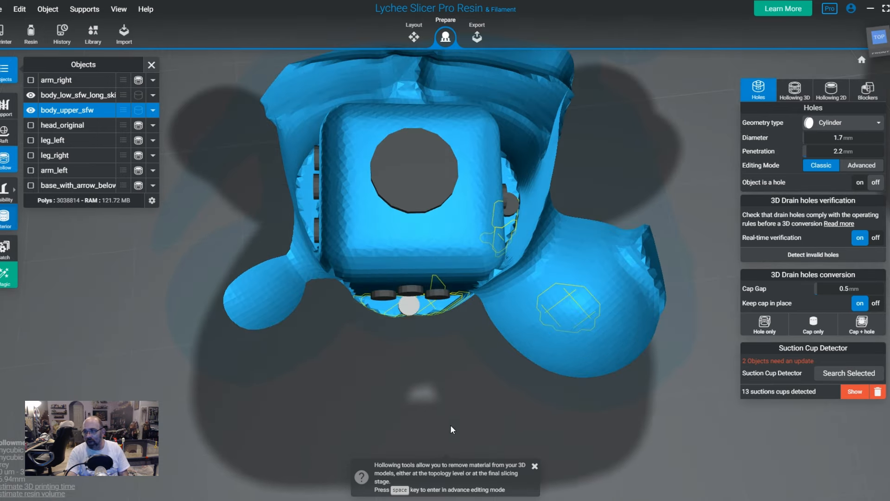
click(847, 377)
right_drag(519, 402, 717, 344)
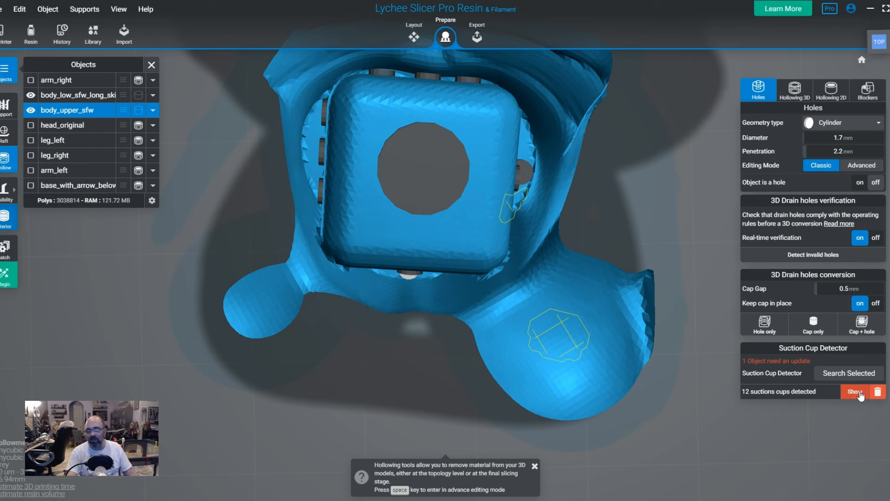
click(855, 392)
right_drag(431, 260, 428, 304)
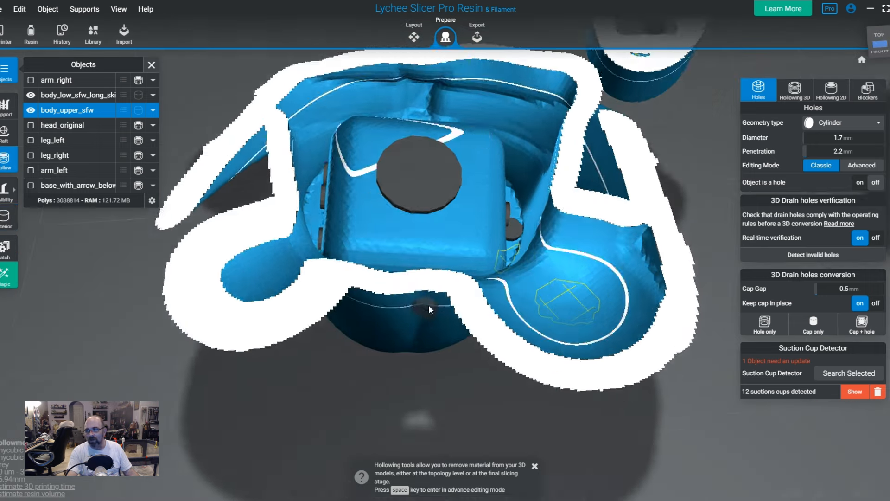
scroll(523, 379, down, 5)
right_drag(523, 382, 352, 337)
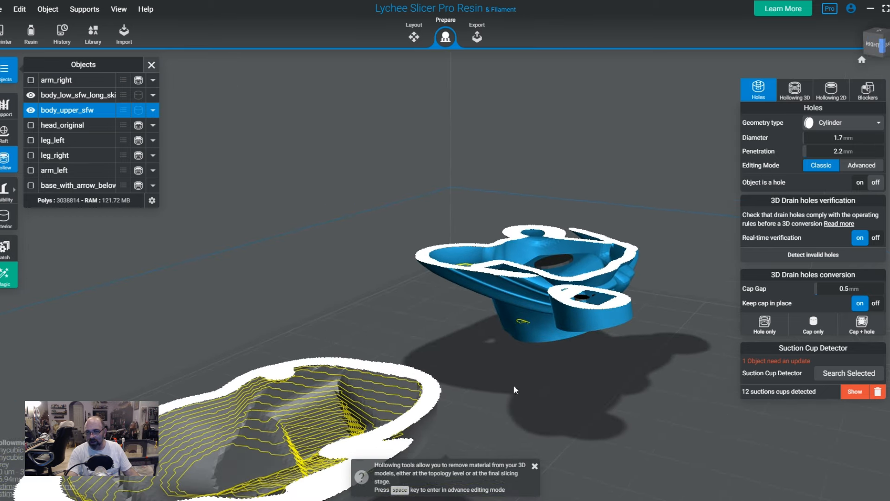
Step: Add a 4.2 mm drain hole in the floor of the upper body's square neck socket
right_drag(345, 419, 326, 383)
right_drag(442, 391, 538, 468)
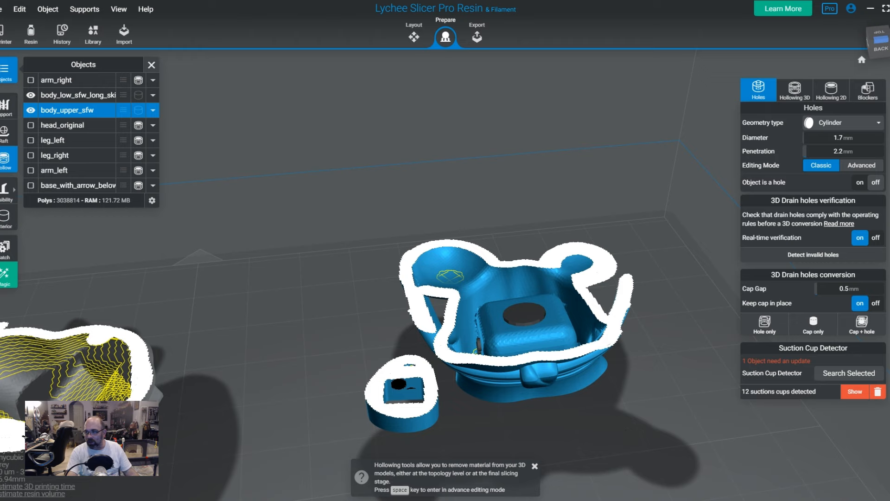
drag(888, 399, 888, 83)
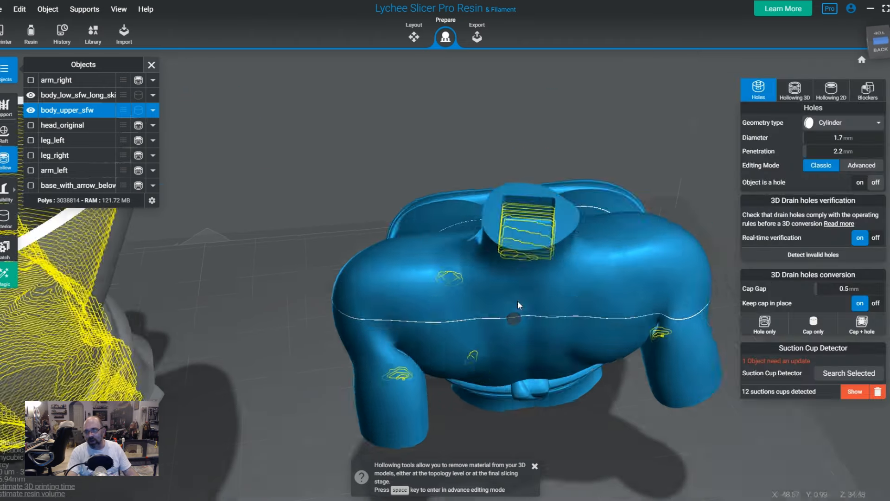
right_drag(517, 300, 508, 357)
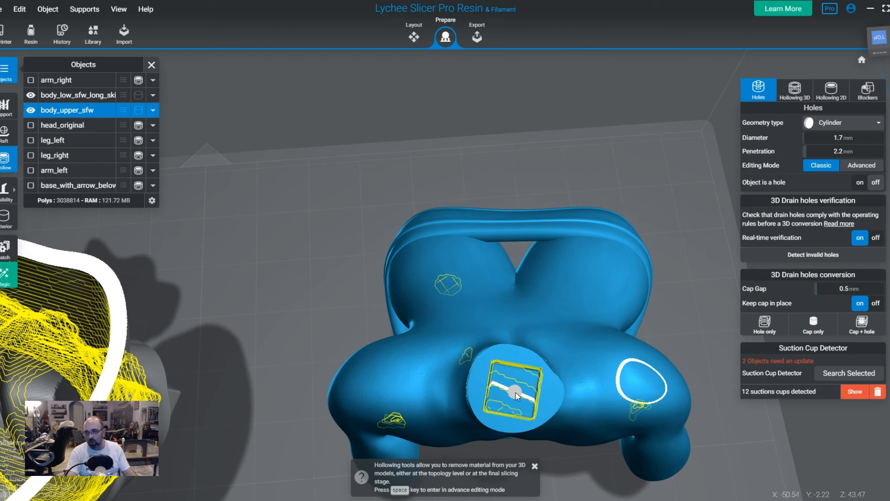
key(space)
drag(544, 420, 677, 371)
key(ctrl+z)
key(space)
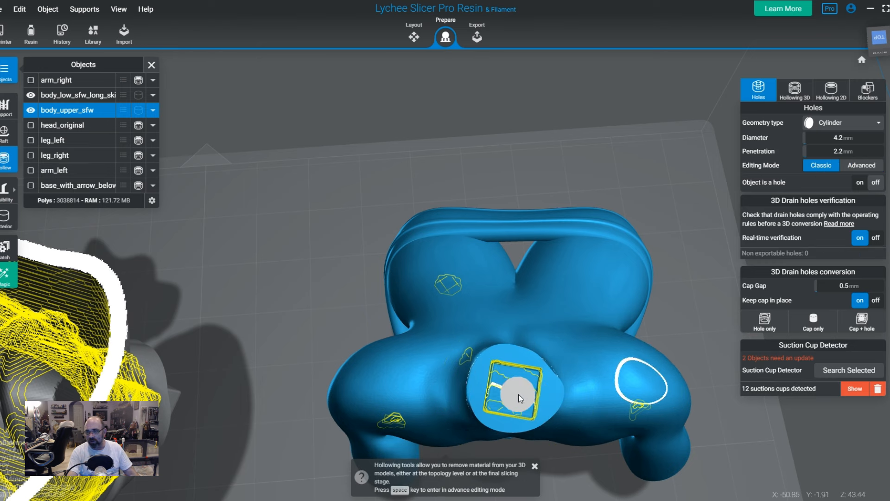
Step: Rerun the suction cup detector on the upper body and examine the areas still marked, then those on the lower body
click(824, 374)
drag(706, 446, 492, 370)
drag(522, 326, 620, 362)
drag(888, 247, 888, 493)
right_drag(633, 322, 475, 308)
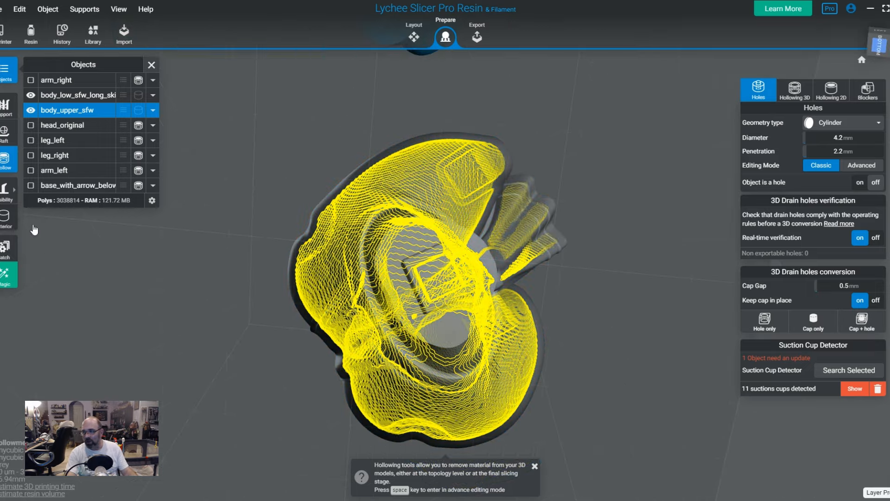
Step: Clear the suction cup detection results and add a 4.7 mm drain hole in the end of the lower body's square peg
click(877, 388)
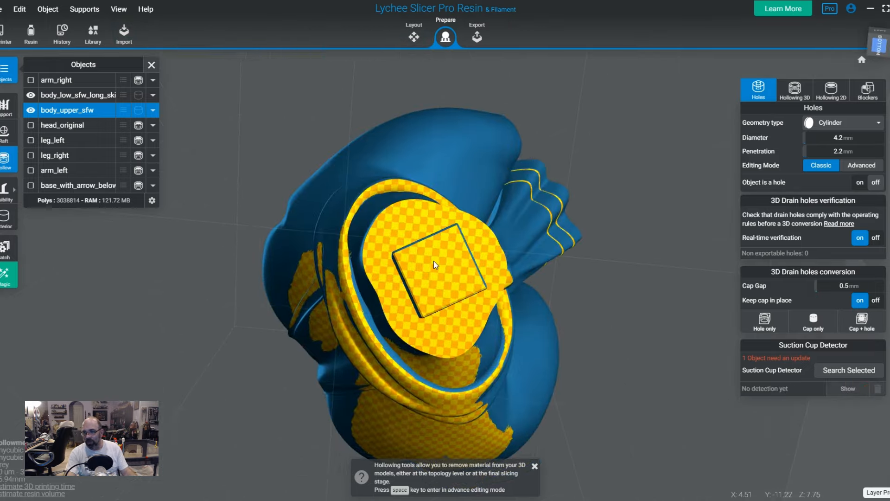
key(space)
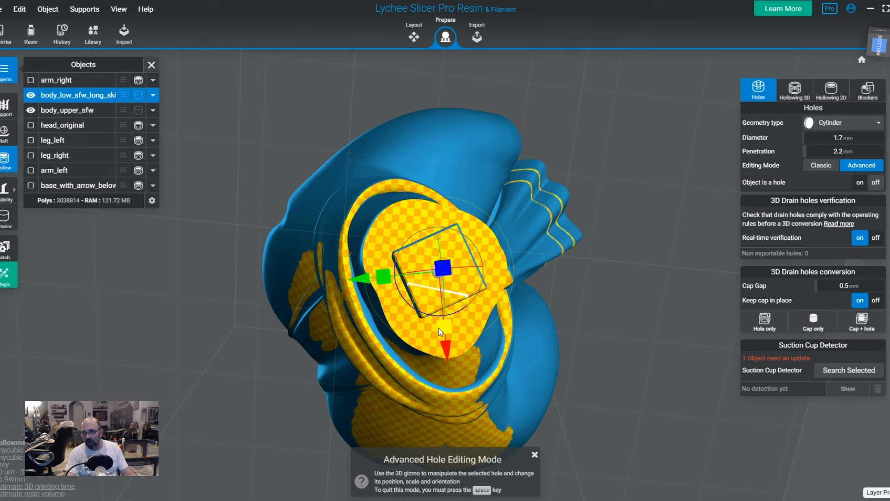
drag(457, 394, 466, 418)
key(space)
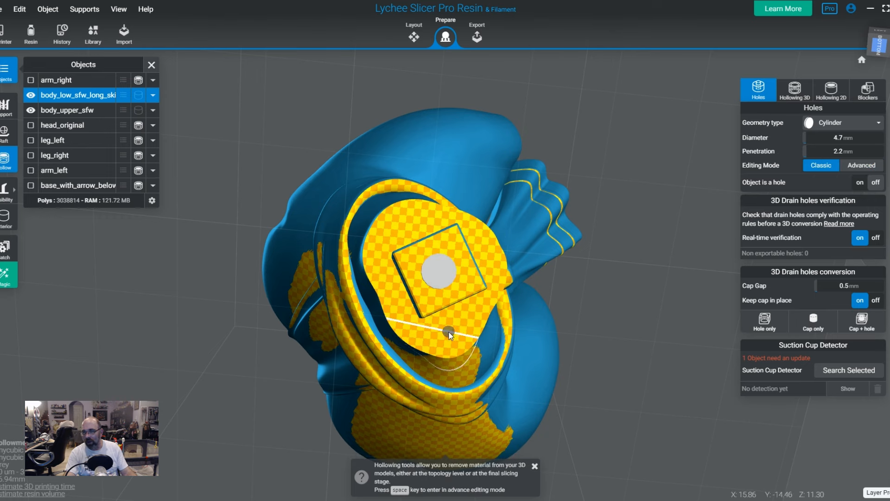
Step: Add 3.0 mm drain holes on the flat waist face at both sides of the square peg and on one peg side
click(448, 332)
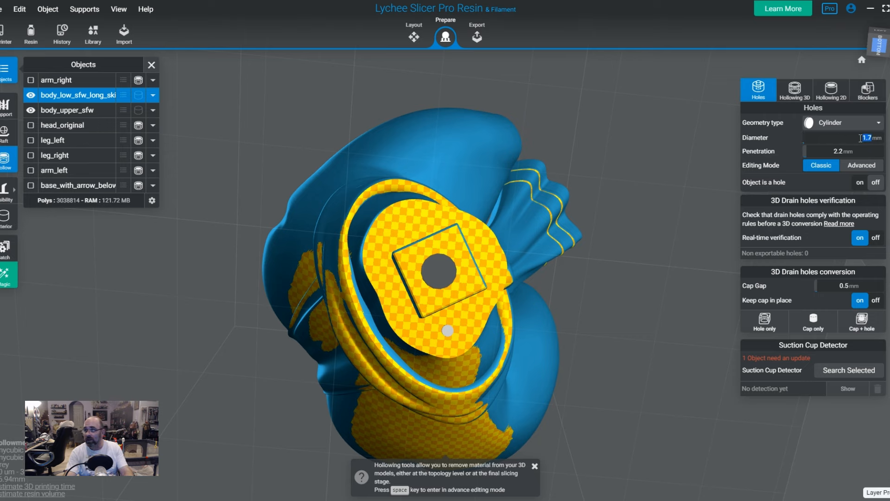
text(3)
key(Return)
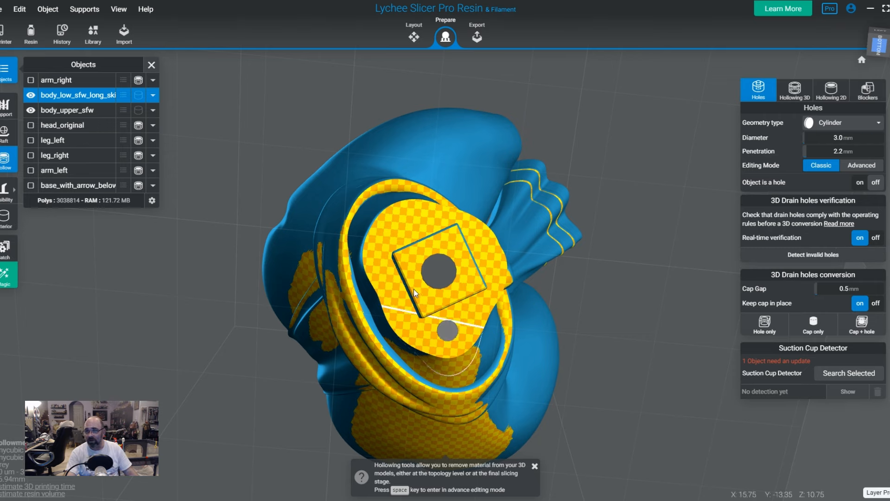
click(403, 227)
right_drag(519, 422, 494, 410)
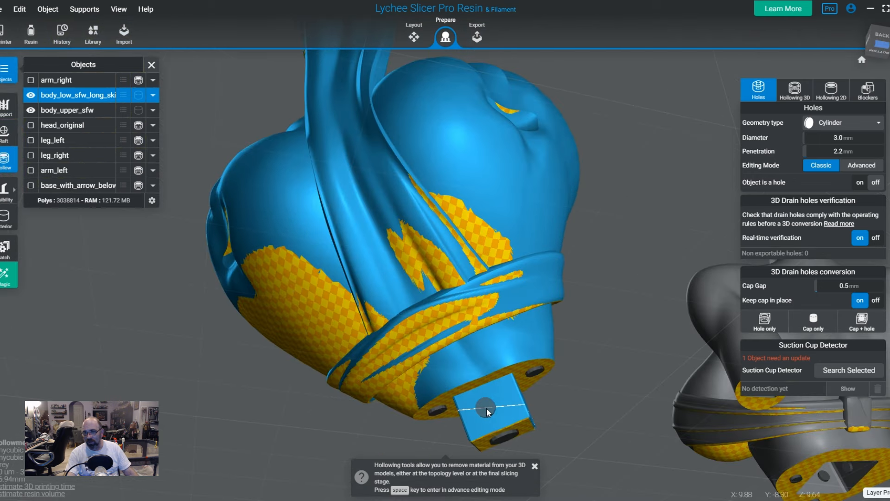
click(491, 407)
Step: Add a drain hole inside the first leg socket of the lower body and enlarge it from 3.0 mm
right_drag(589, 380, 403, 225)
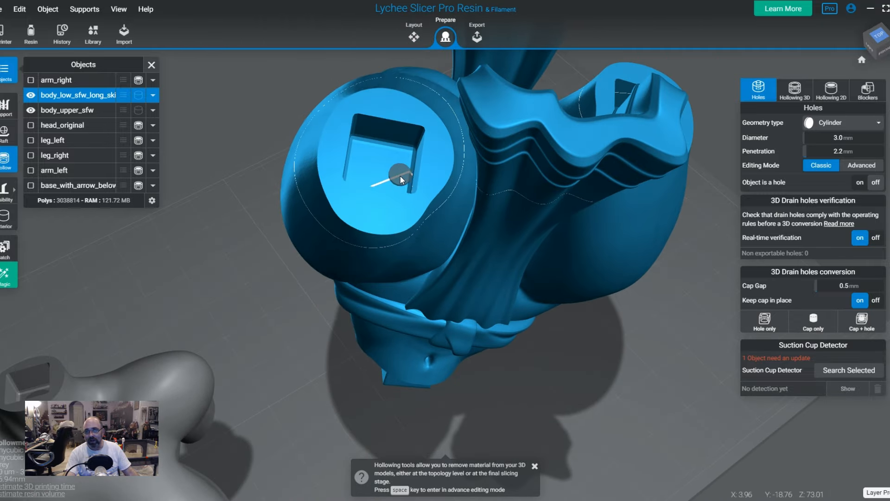
click(380, 169)
key(space)
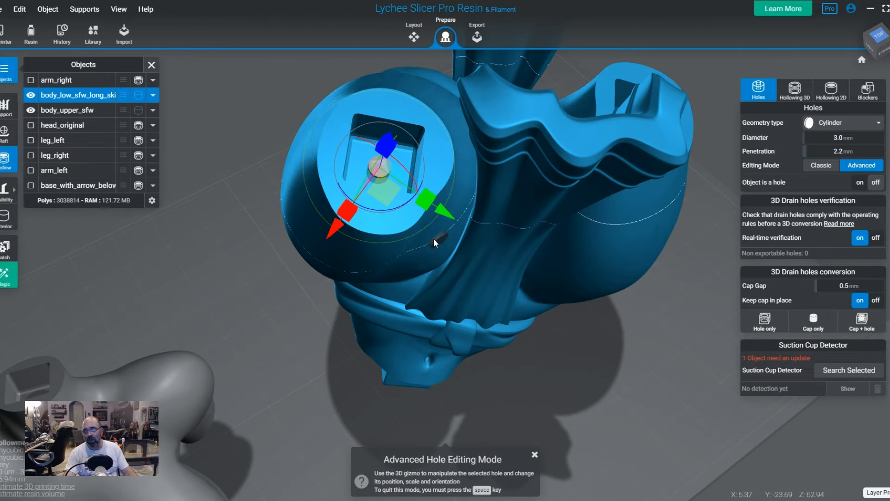
drag(449, 220, 466, 229)
key(space)
Step: Add a drain hole inside the lower body's other leg socket and enlarge it to 5.5 mm
right_drag(670, 285, 519, 293)
click(559, 217)
key(space)
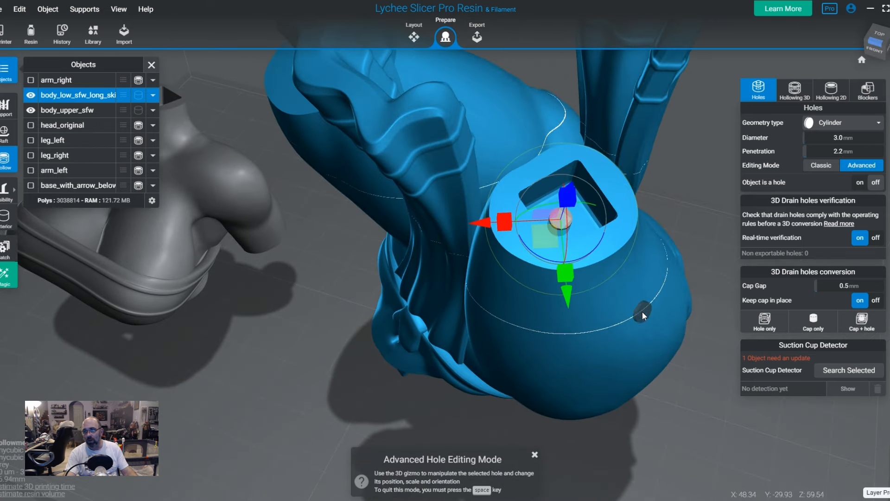
drag(565, 304, 596, 344)
key(space)
Step: Rerun the suction cup detector on the lower body and examine the marked areas on the skirt panels, thighs and waist from several sides
right_drag(596, 344, 677, 366)
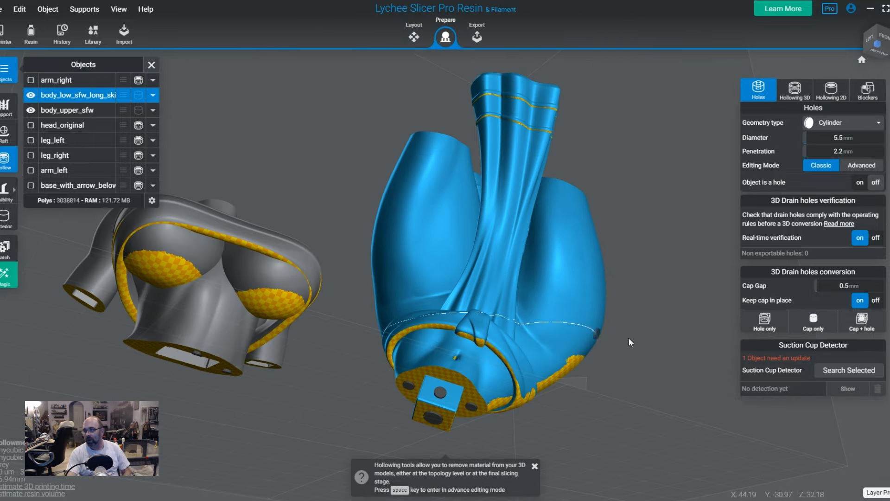
click(848, 371)
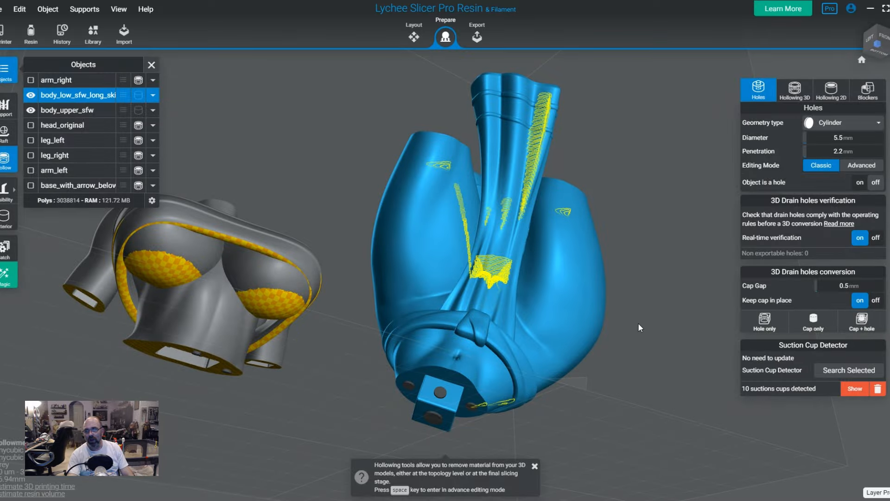
drag(638, 323, 413, 279)
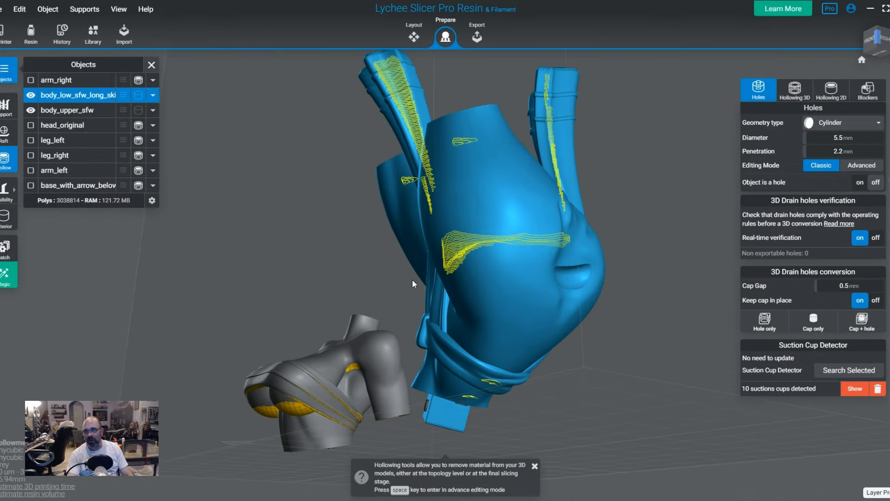
drag(493, 244, 594, 366)
drag(512, 329, 519, 360)
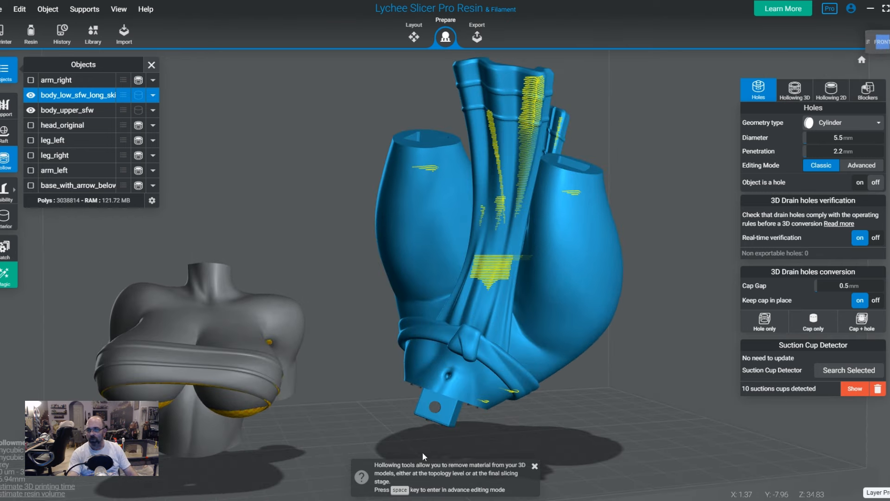
drag(576, 370, 423, 353)
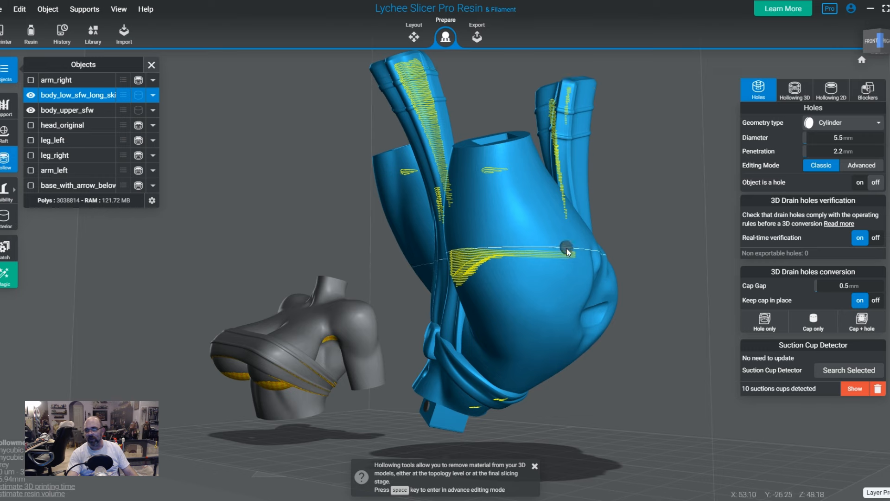
drag(566, 249, 422, 213)
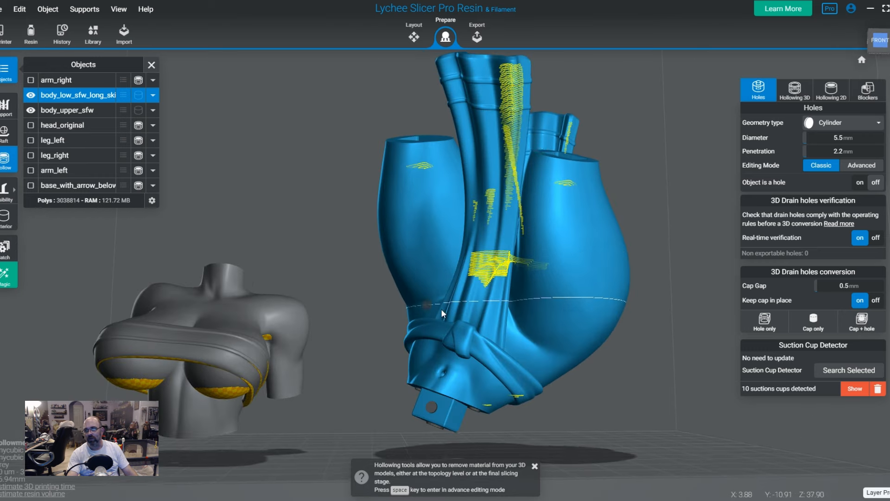
drag(441, 308, 663, 319)
drag(611, 391, 625, 386)
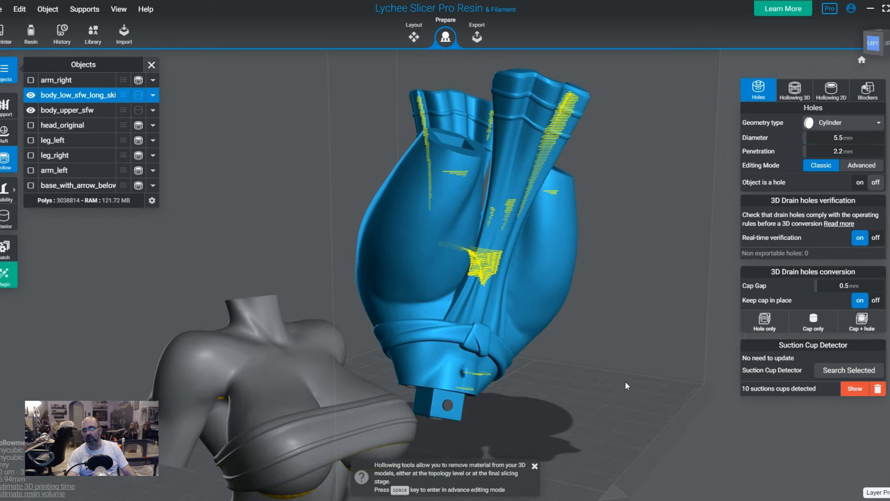
drag(613, 324, 594, 360)
drag(593, 393, 569, 204)
drag(474, 288, 613, 343)
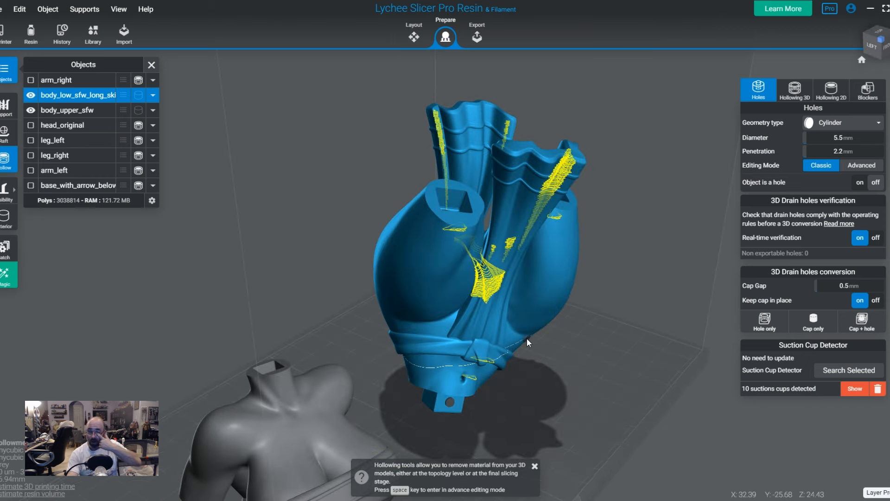
drag(512, 337, 387, 419)
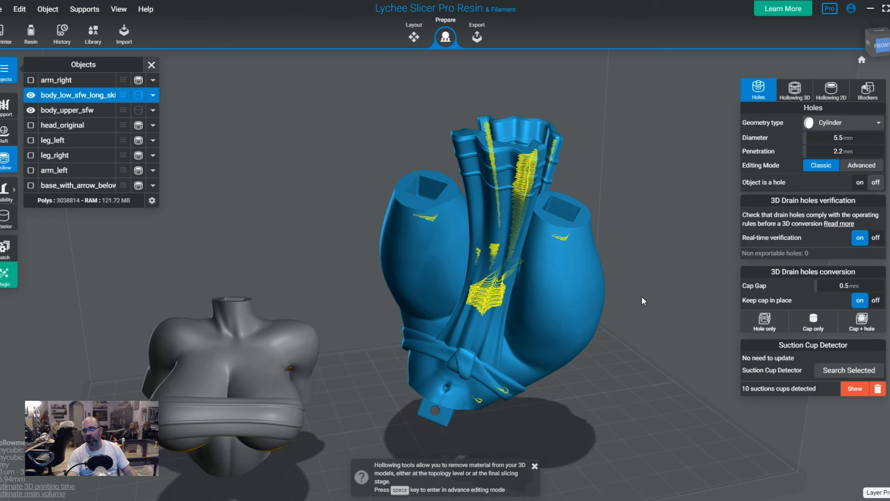
drag(634, 288, 530, 193)
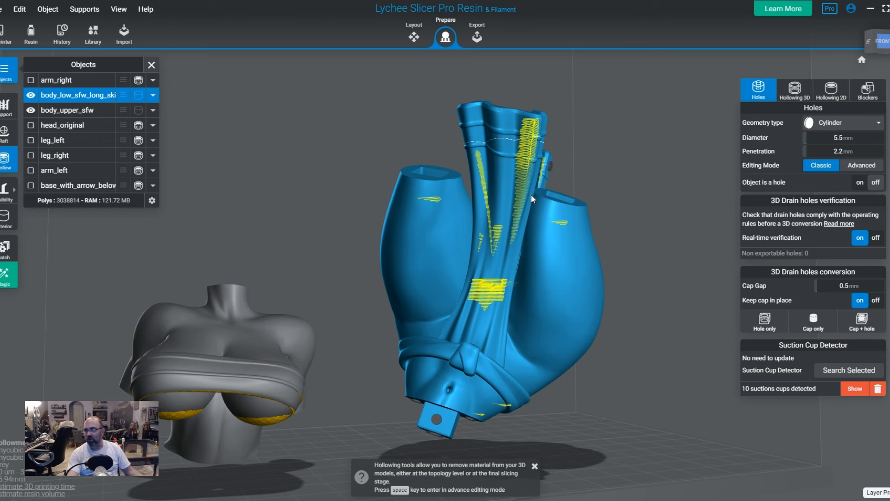
Step: Open hollowing blocker editing for the lower body and place a sphere blocker at the upper end of the front skirt panel
click(871, 95)
click(808, 139)
drag(613, 258, 487, 259)
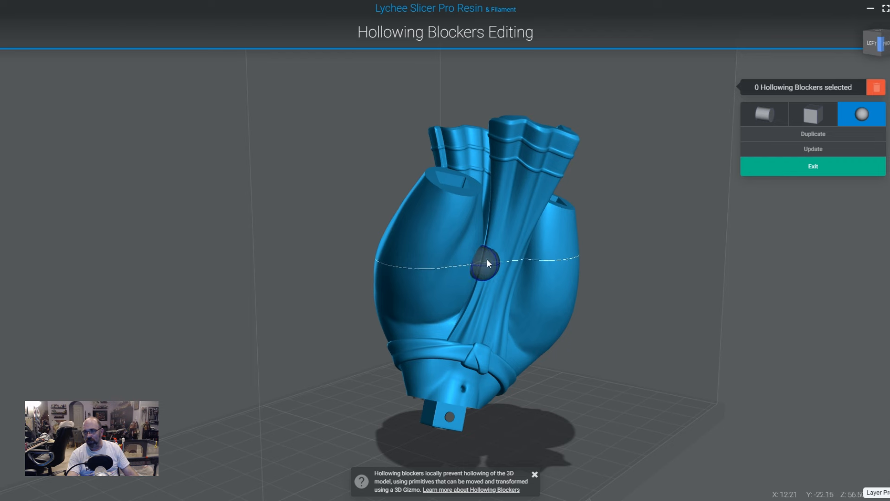
drag(547, 185, 516, 167)
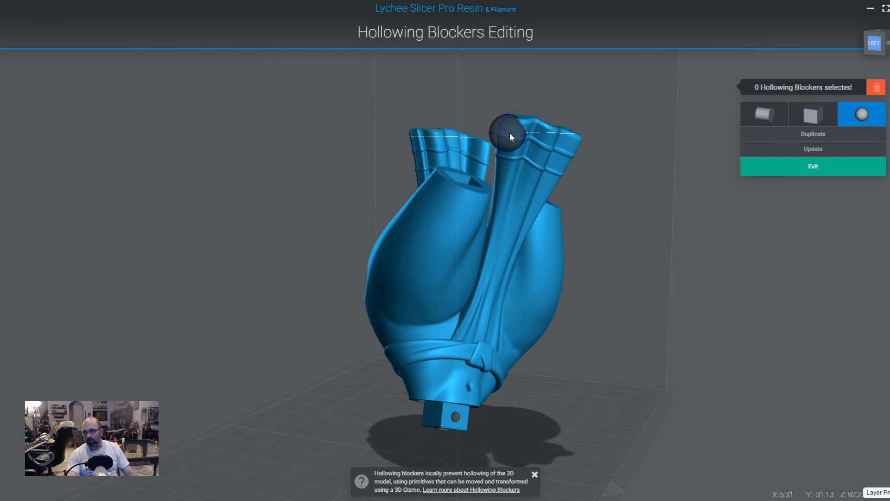
click(511, 135)
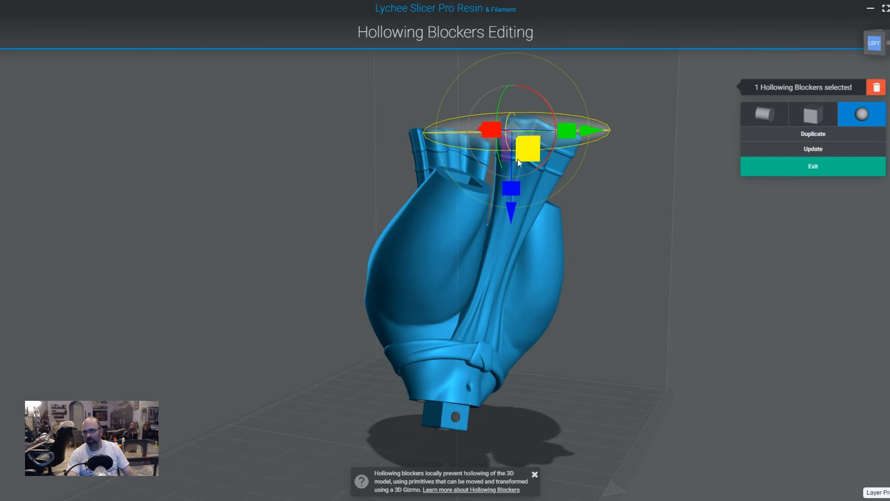
Step: Enlarge and reposition the sphere blocker so that it encloses the upper ends of the front and back skirt panels
drag(518, 162, 523, 192)
drag(644, 249, 527, 178)
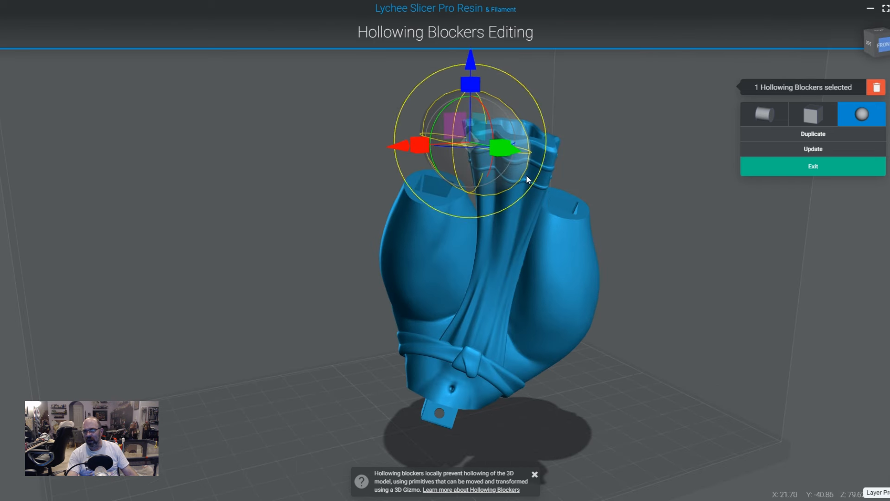
drag(466, 149, 583, 148)
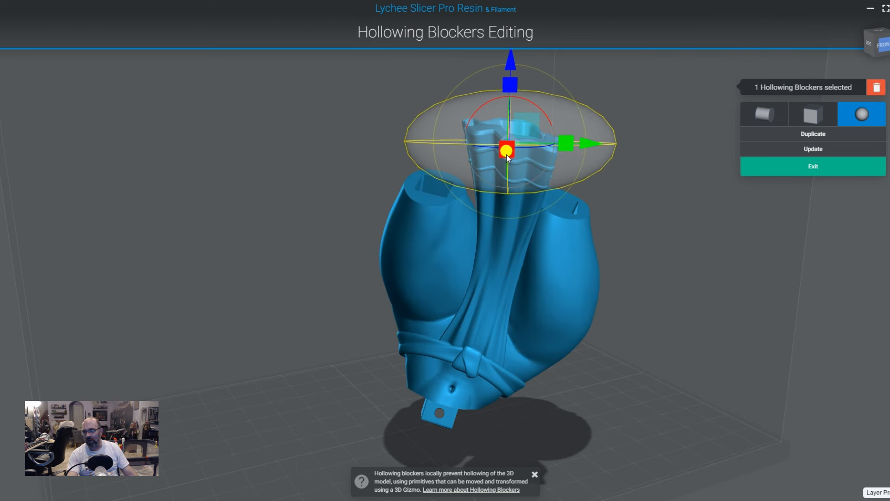
drag(506, 155, 507, 159)
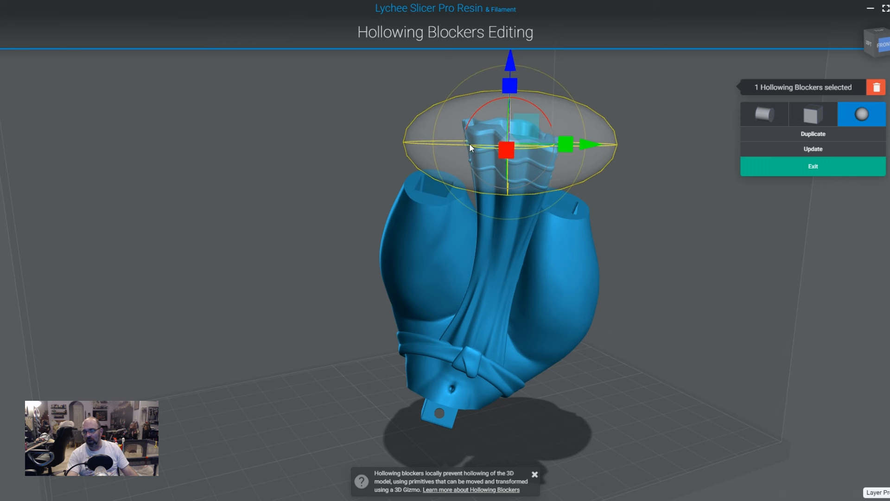
click(723, 310)
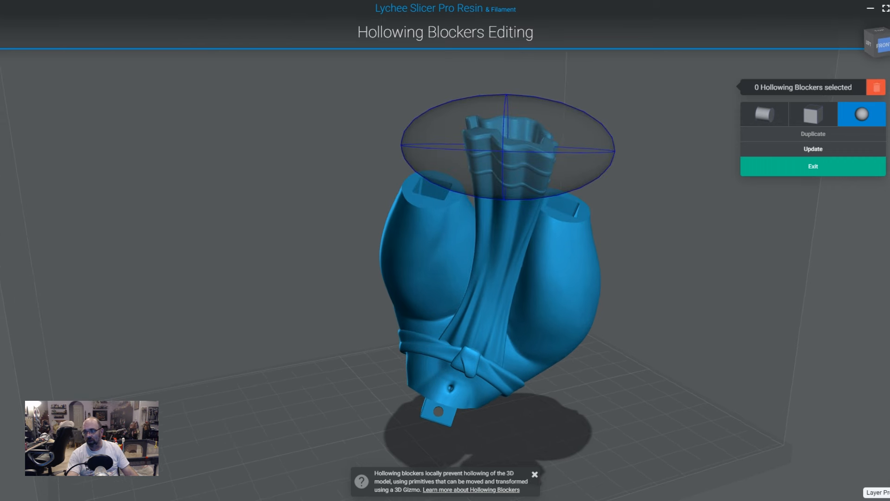
Step: Stretch the sphere blocker vertically to cover more of the skirt panels and check its coverage on the cross-section layers
drag(889, 492, 888, 109)
drag(485, 314, 536, 184)
click(532, 220)
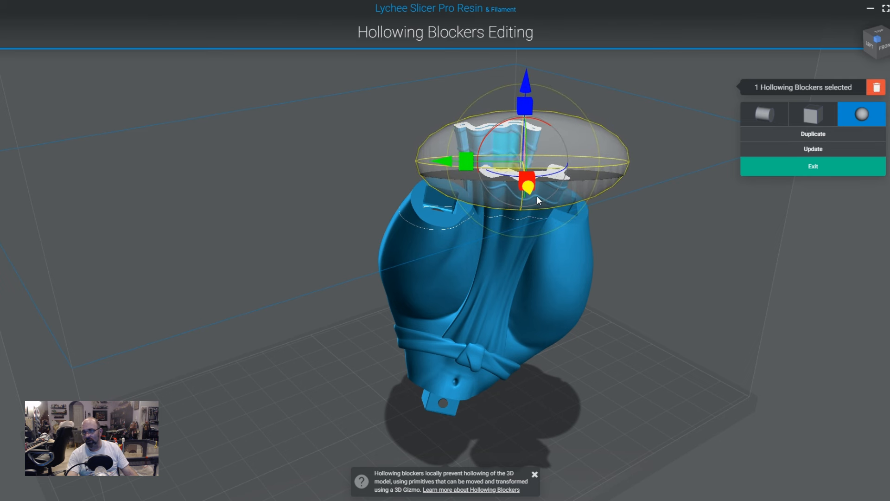
drag(526, 104, 530, 63)
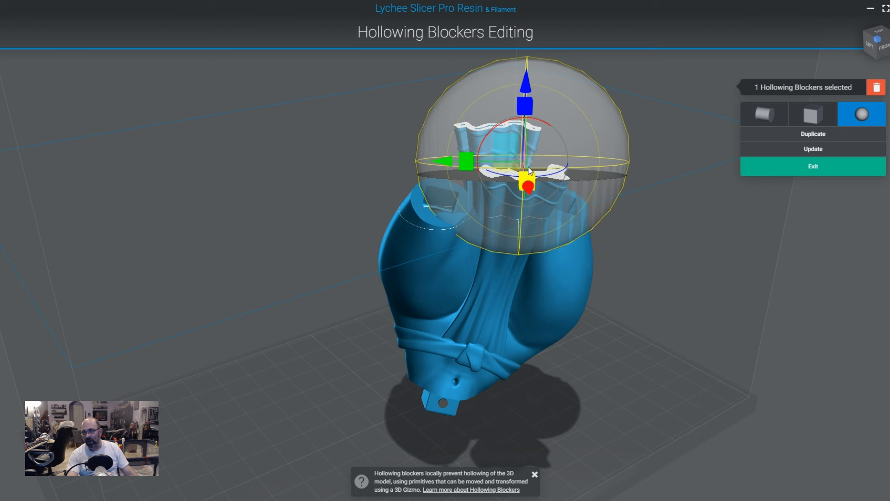
click(600, 420)
drag(600, 420, 682, 396)
drag(888, 121, 888, 102)
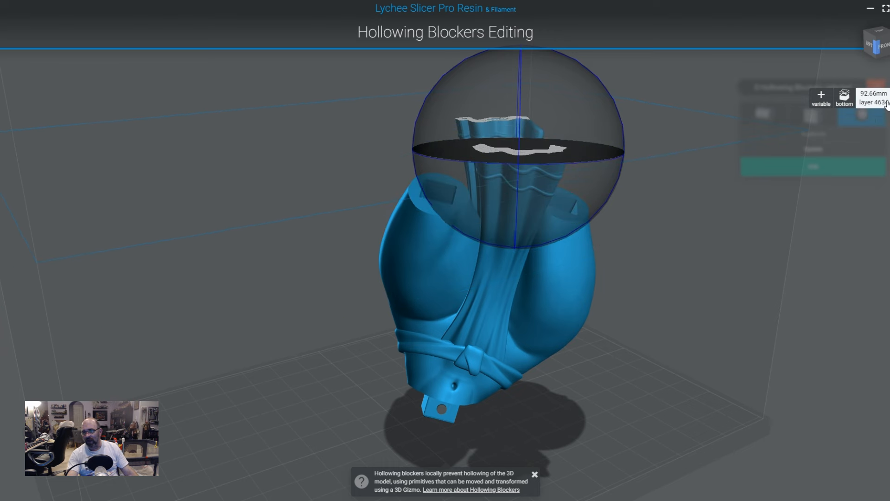
drag(711, 232, 710, 283)
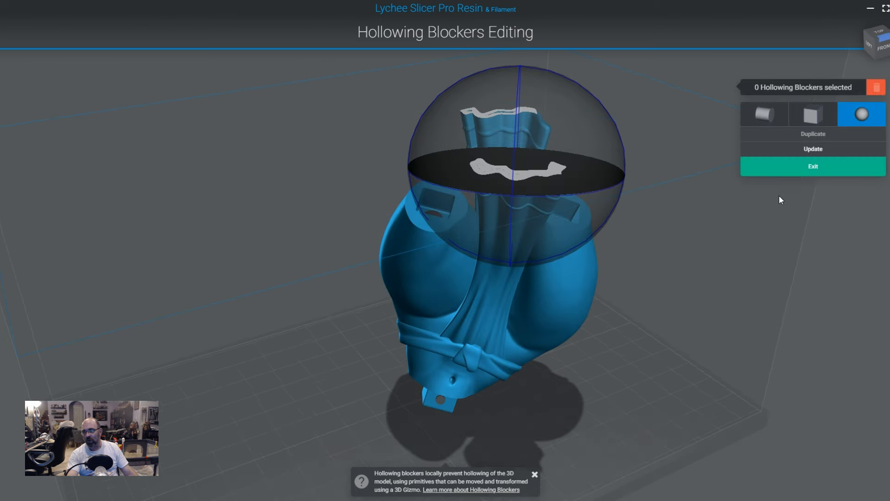
Step: Finish the hollowing blocker editing and inspect the marked suction cup areas on the lower body's skirt panels from several angles
click(559, 207)
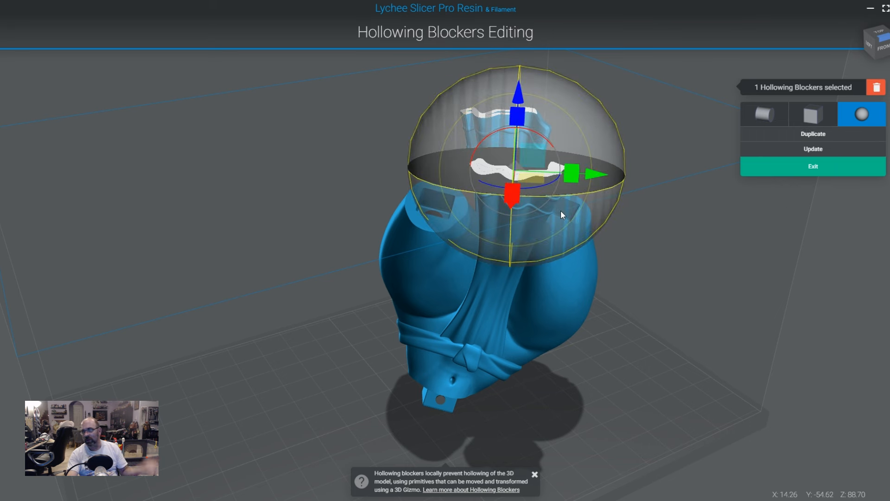
click(862, 172)
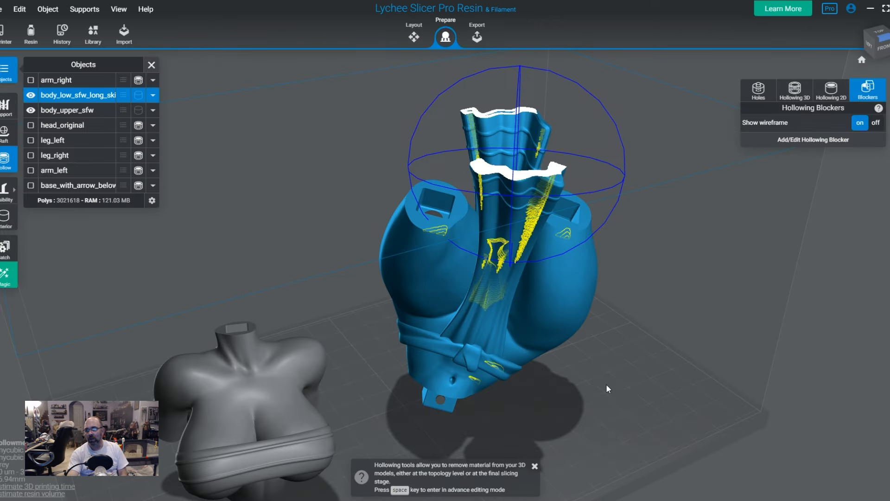
right_drag(595, 332, 635, 310)
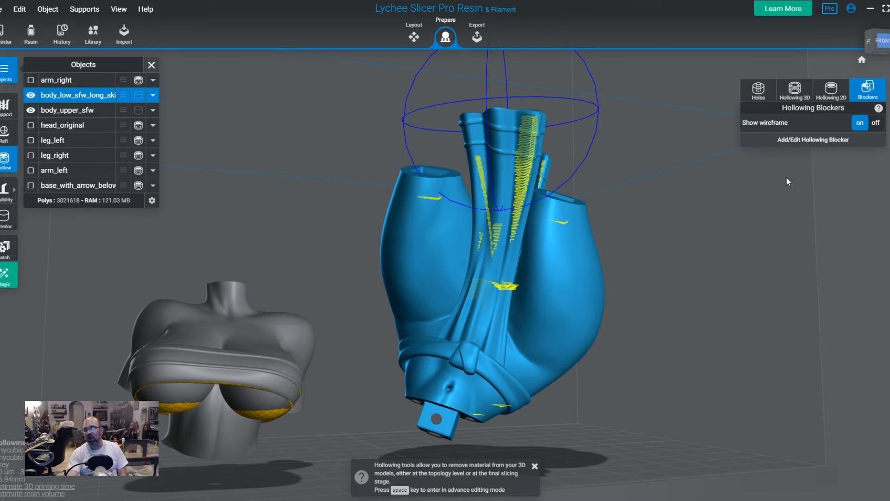
right_drag(514, 381, 518, 379)
right_drag(583, 405, 526, 377)
right_drag(520, 314, 584, 266)
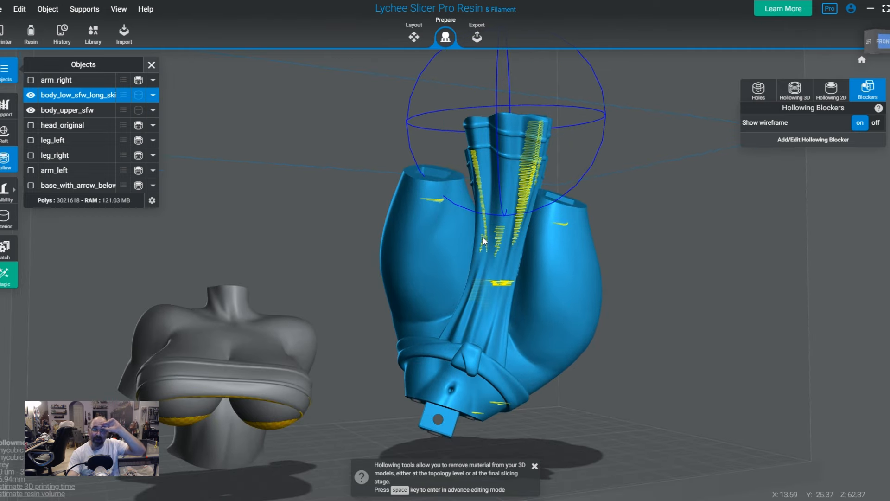
right_drag(483, 240, 547, 269)
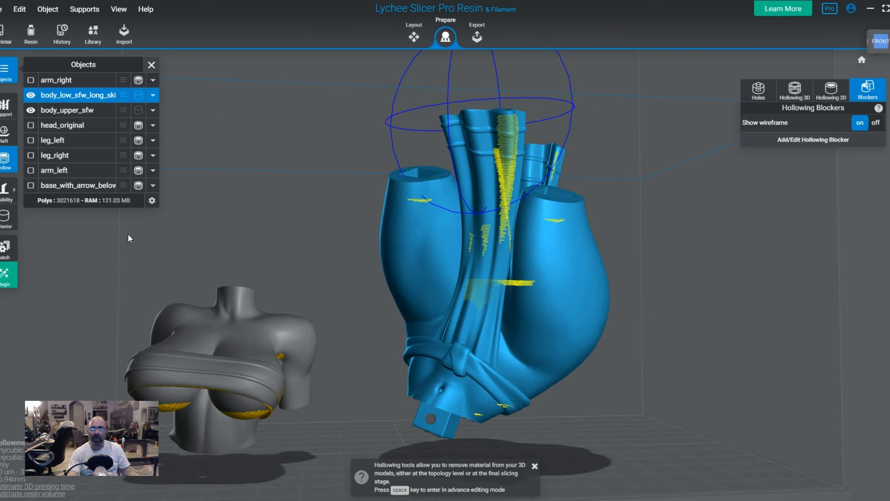
Step: Hide the upper and lower body, show only leg_left and leg_right, and raise the layer cut to display them completely
click(33, 110)
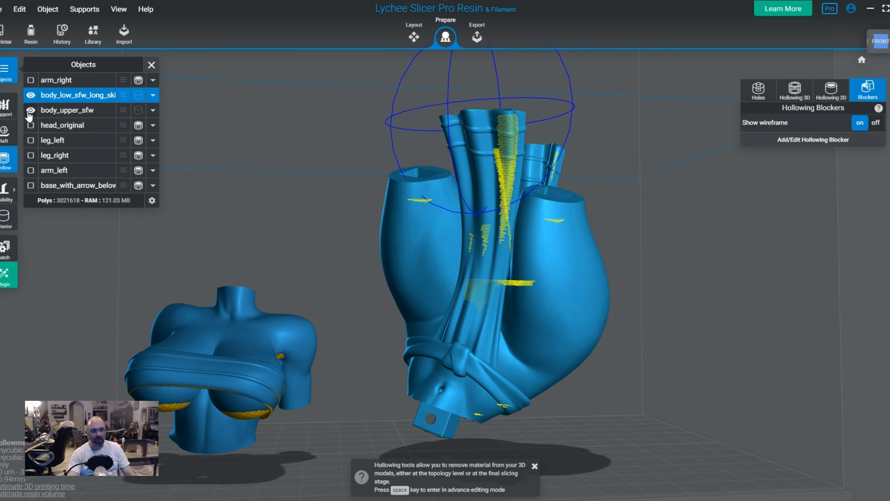
click(31, 112)
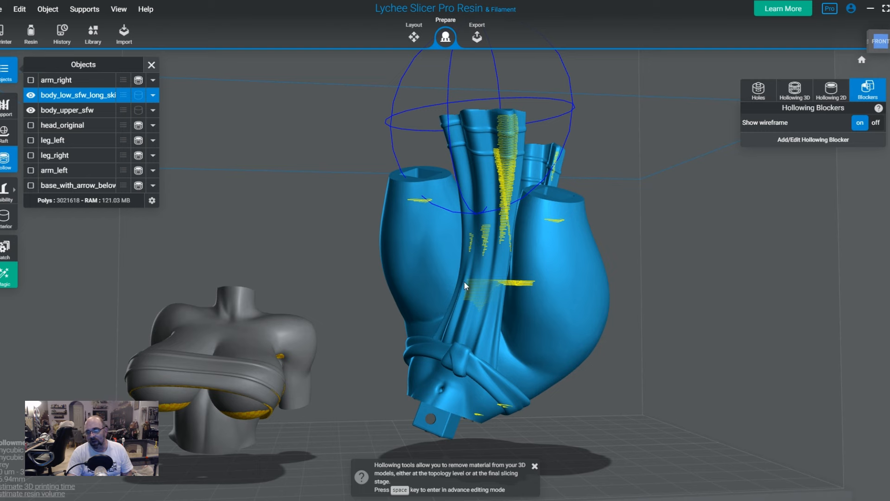
drag(824, 330, 558, 262)
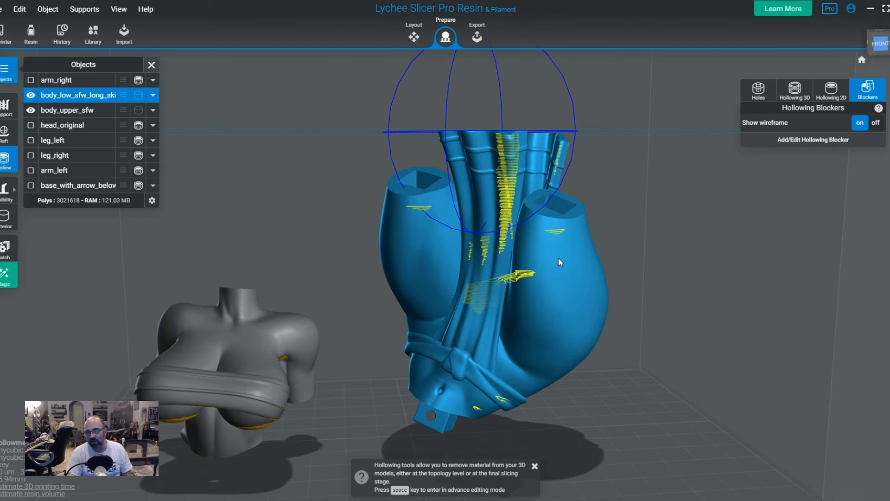
click(31, 95)
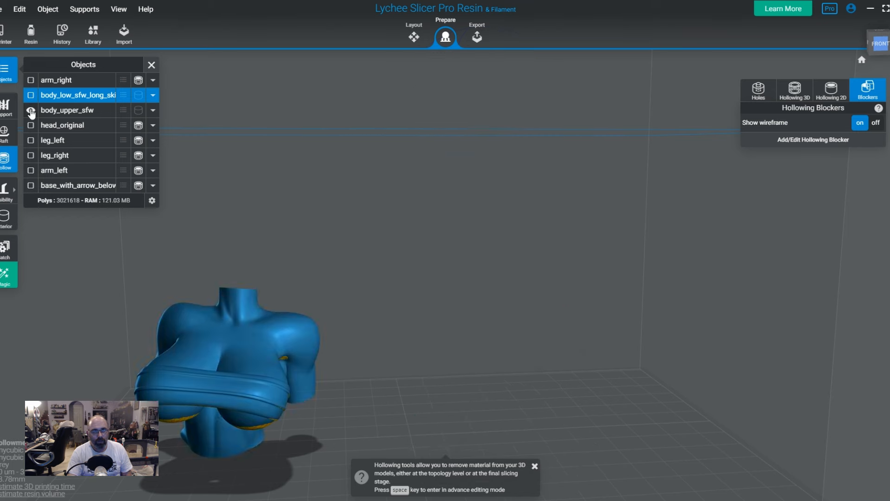
click(30, 109)
click(31, 140)
click(31, 155)
drag(311, 306, 747, 341)
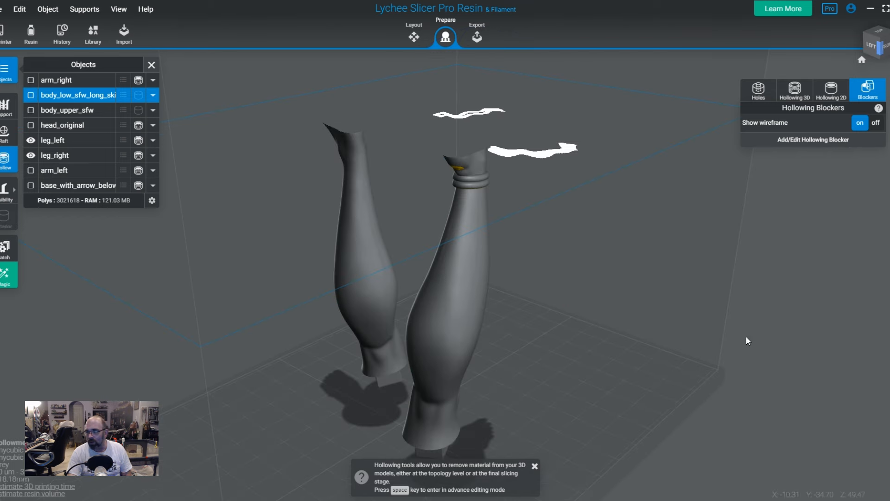
drag(888, 160, 888, 490)
drag(723, 348, 667, 373)
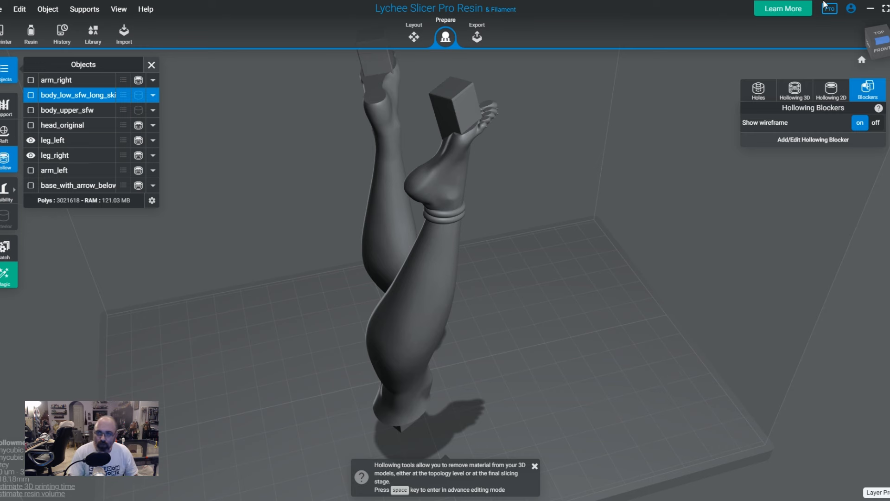
Step: Select the right leg and examine the feet, calves and connector pegs of both legs from several sides
right_drag(568, 299, 533, 421)
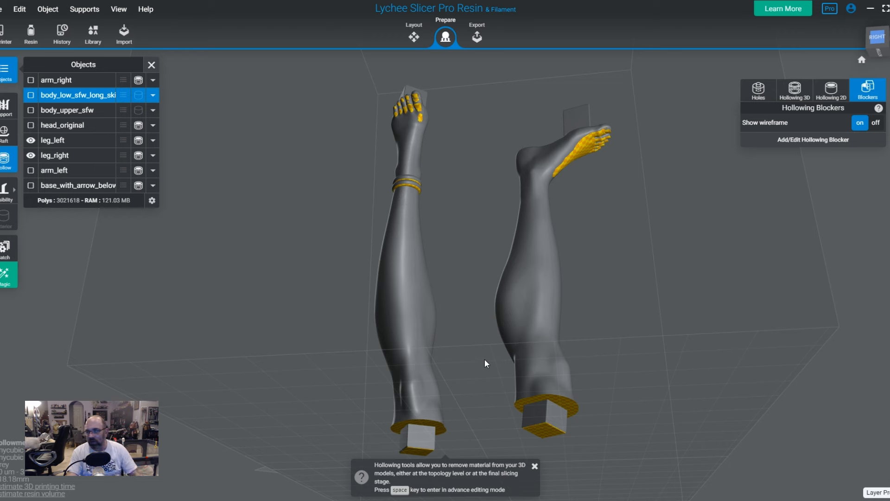
right_drag(484, 359, 542, 321)
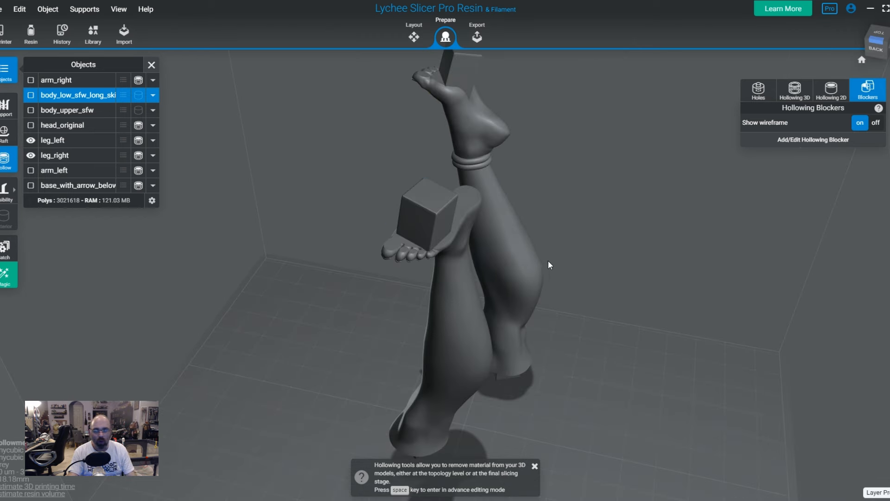
right_drag(535, 254, 400, 241)
click(400, 234)
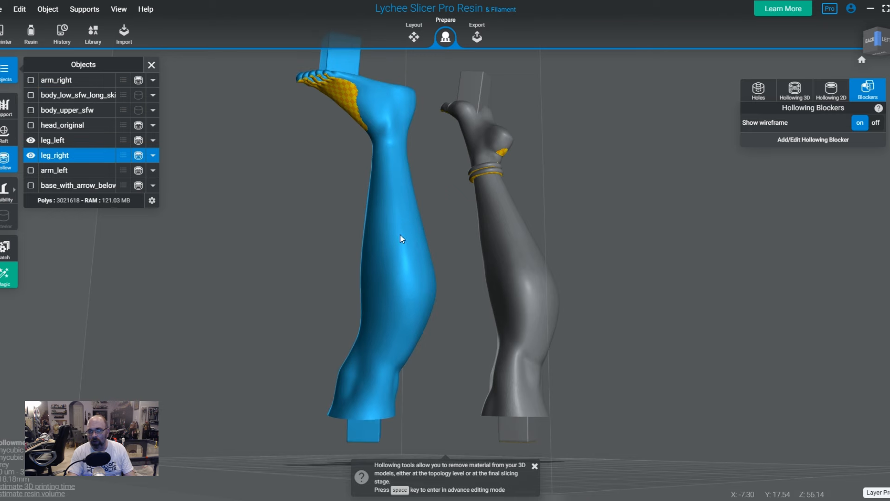
right_drag(451, 286, 329, 423)
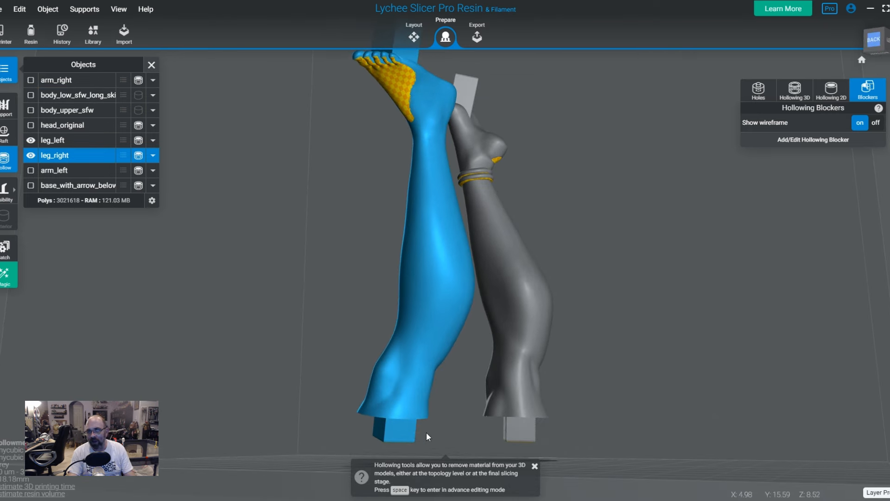
right_drag(426, 432, 406, 314)
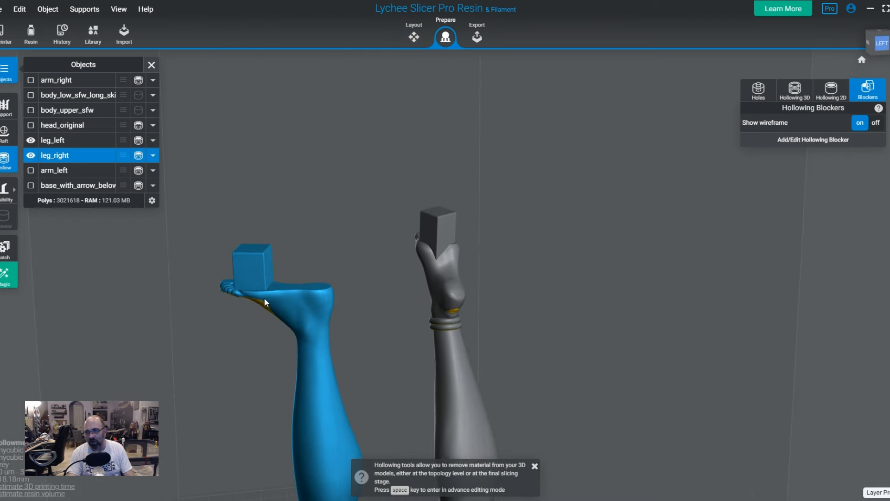
right_drag(444, 271, 424, 241)
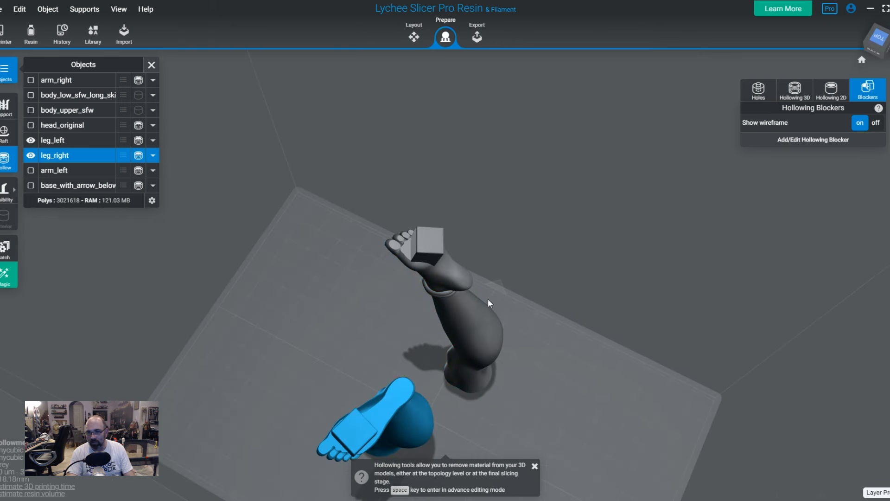
right_drag(488, 299, 352, 363)
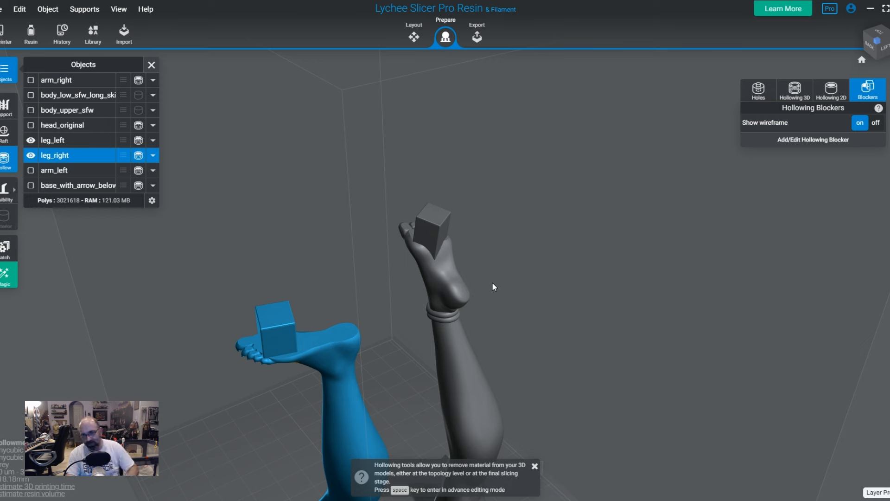
drag(646, 260, 496, 392)
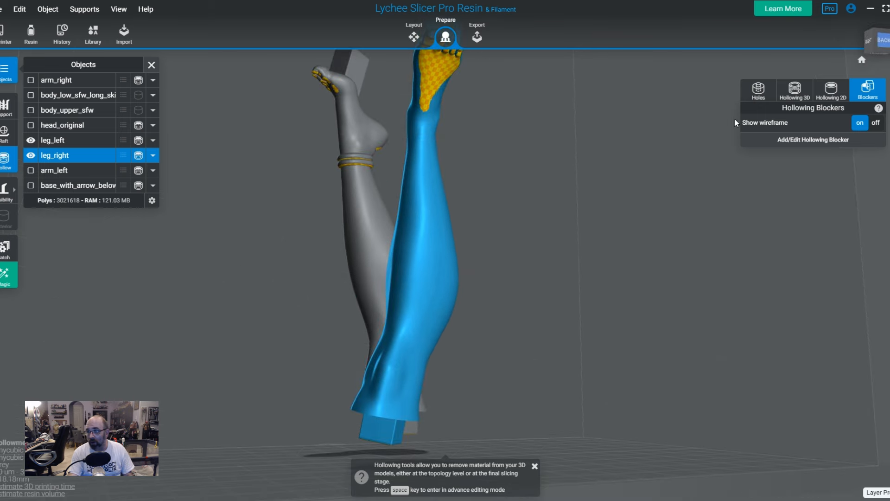
Step: Apply 3D hollowing to the right leg with a 1.7 mm thickness and quality 4.0
click(794, 95)
click(877, 110)
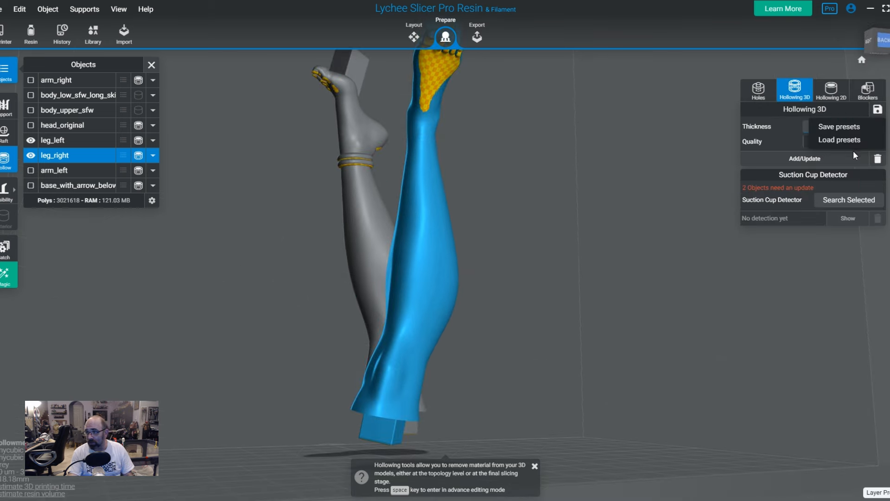
click(853, 146)
click(834, 158)
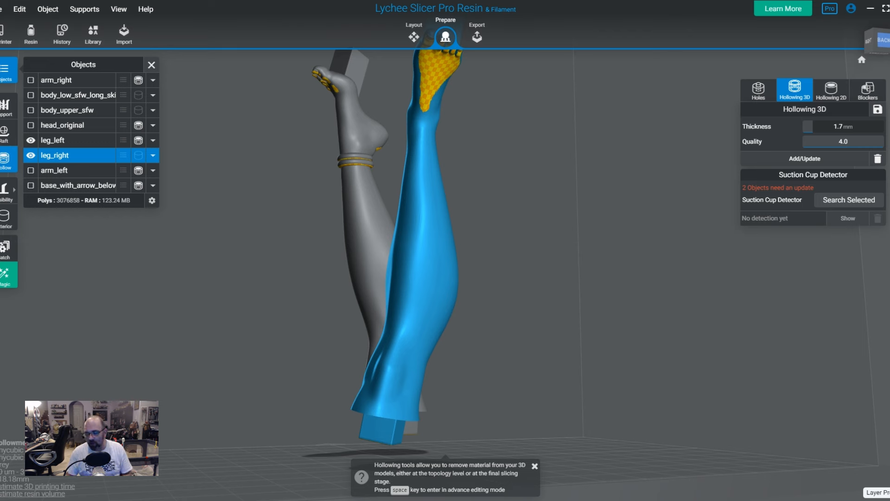
Step: Cut the layer view down to the right leg's lower peg and place a 3.0 mm cylindrical drain hole with 2.2 mm penetration inside it
drag(889, 492, 888, 435)
right_drag(464, 290, 360, 330)
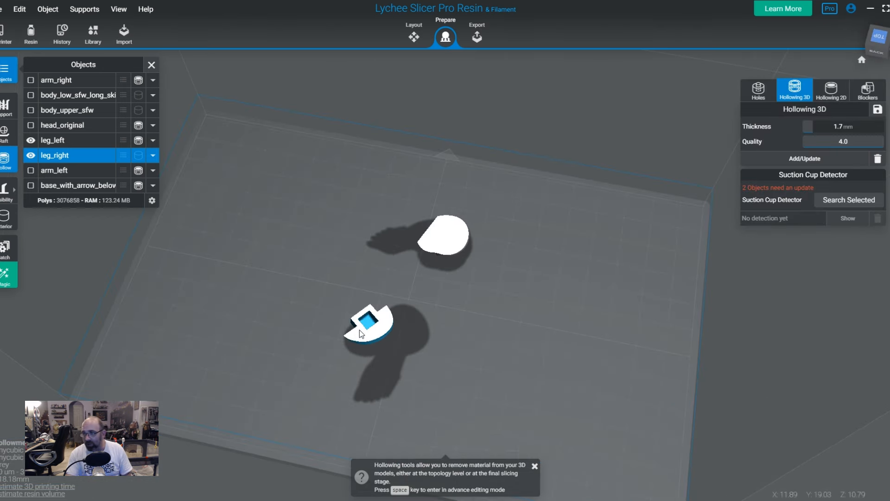
click(745, 86)
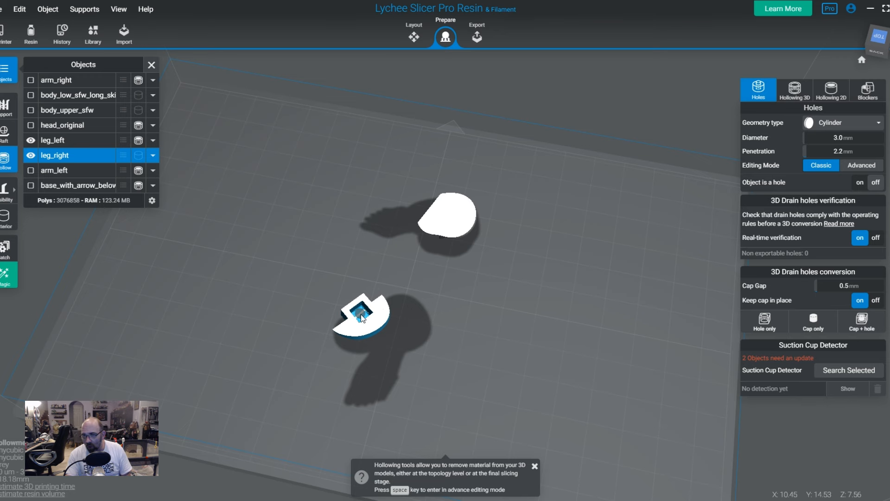
click(360, 315)
right_drag(468, 386, 505, 391)
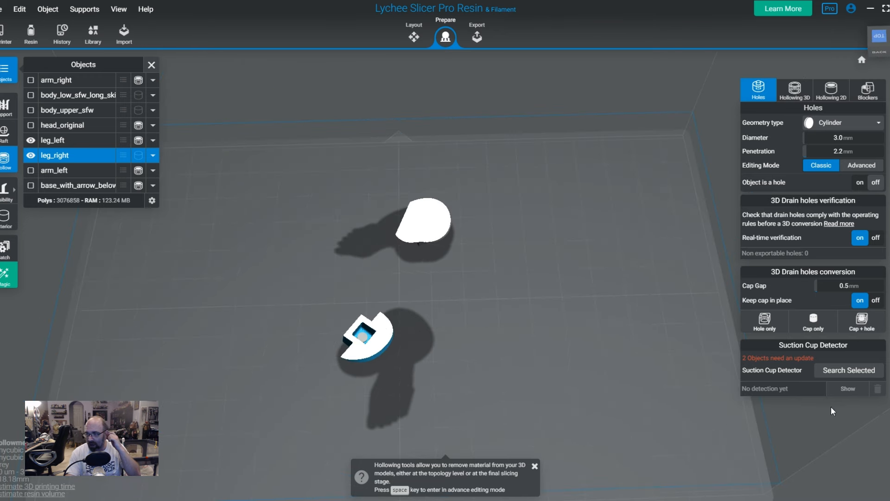
Step: Check the drain hole in the right leg's lower peg and the hollow interior from above and below at different layer heights
right_drag(832, 411, 457, 404)
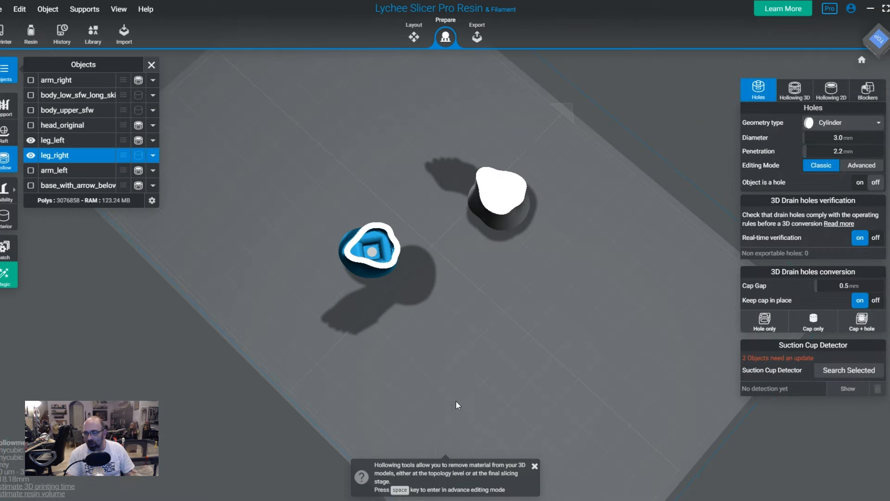
right_drag(427, 329, 399, 403)
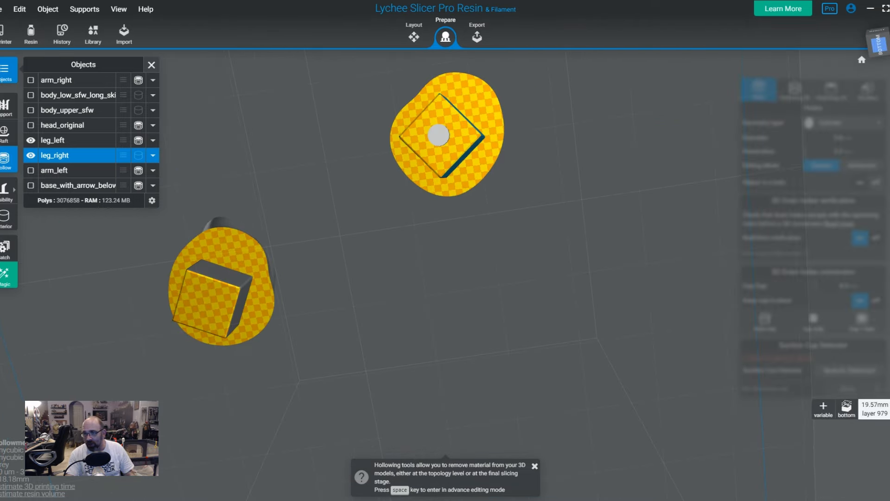
right_drag(369, 236, 575, 385)
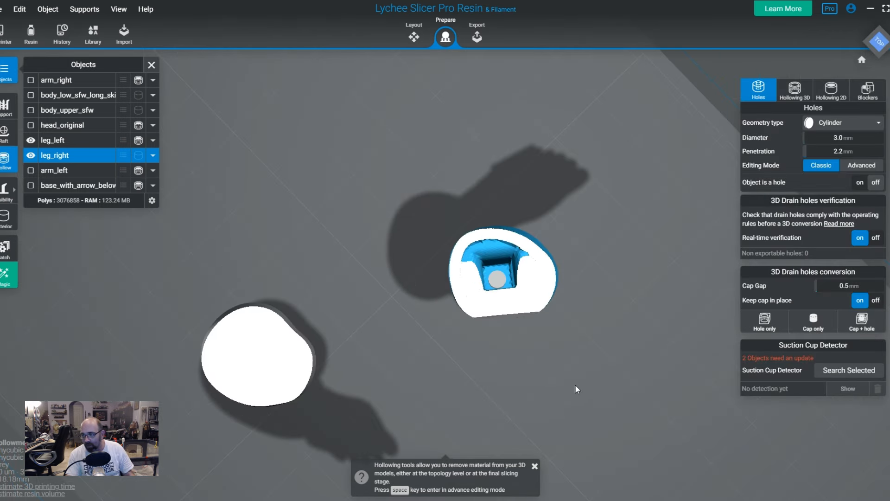
drag(887, 430, 886, 420)
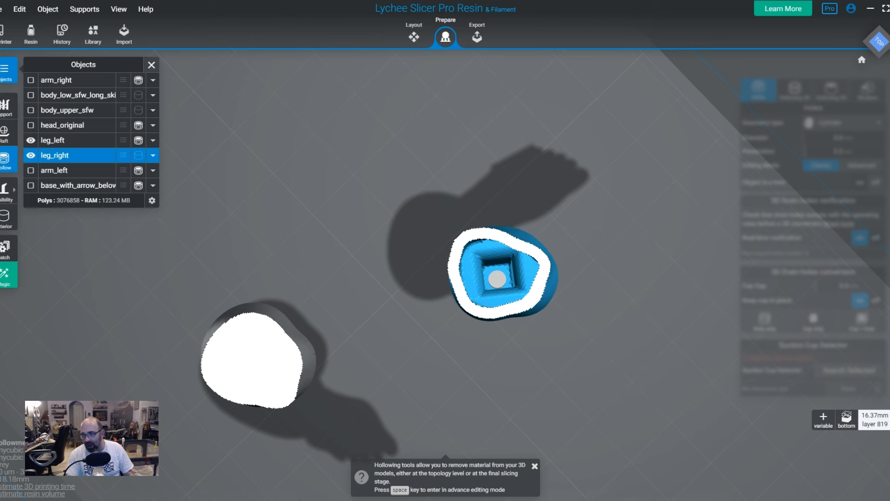
right_drag(626, 402, 691, 394)
right_drag(396, 297, 520, 302)
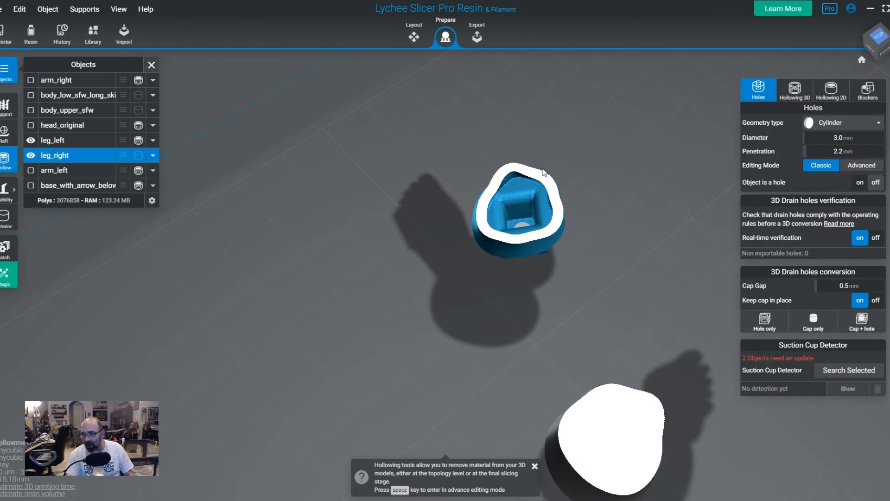
right_drag(519, 186, 580, 310)
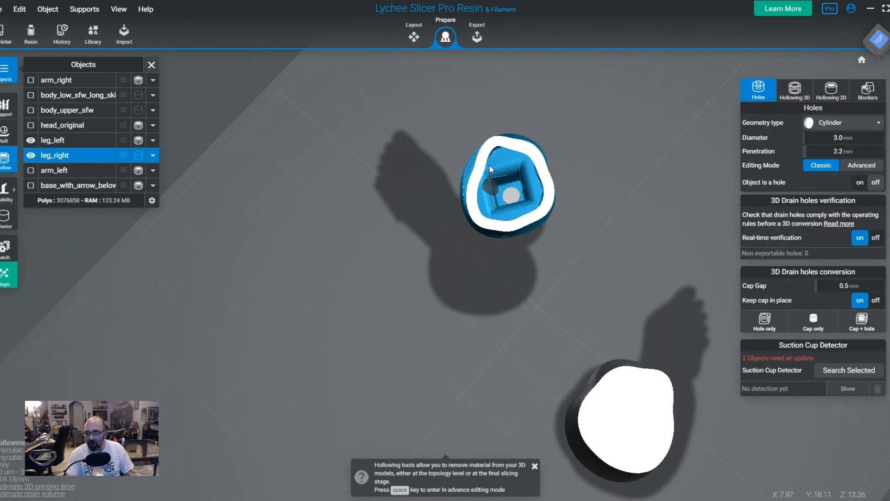
Step: Add 3.0 mm drain holes with 2.2 mm penetration to the side faces of the right leg's lower peg
right_drag(488, 165, 344, 305)
click(497, 272)
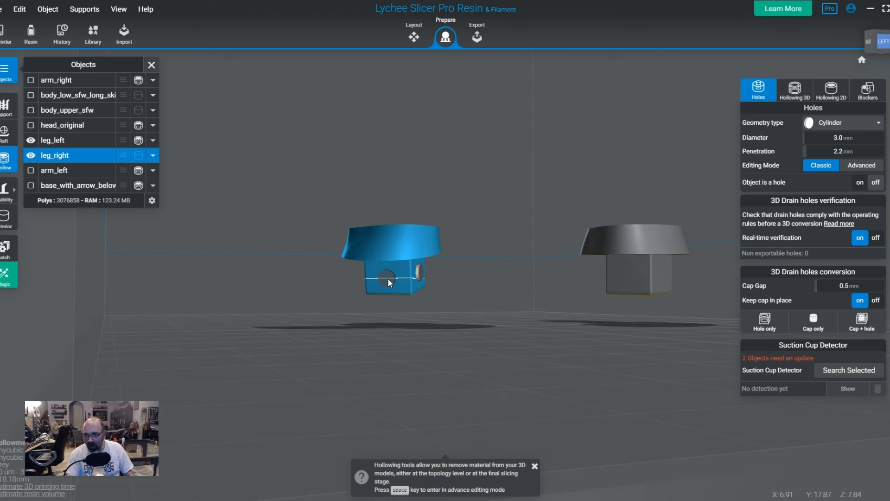
right_drag(387, 273, 522, 283)
click(369, 264)
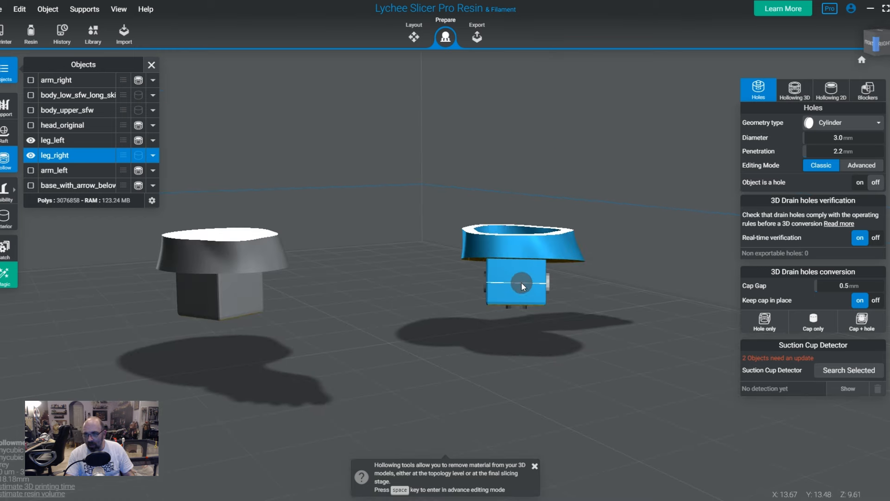
click(515, 282)
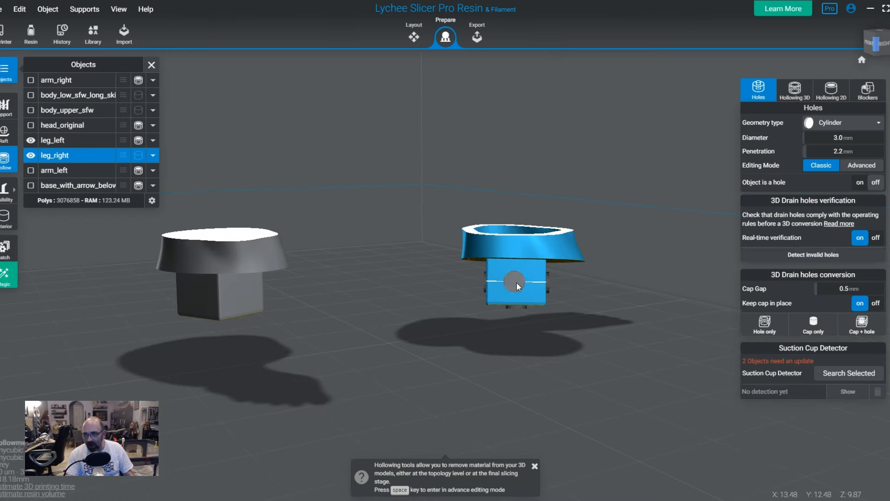
Step: Enlarge the drain hole on the underside of the right leg's lower peg to a 3.3 mm diameter
click(614, 355)
right_drag(614, 354, 476, 378)
right_drag(515, 257, 527, 132)
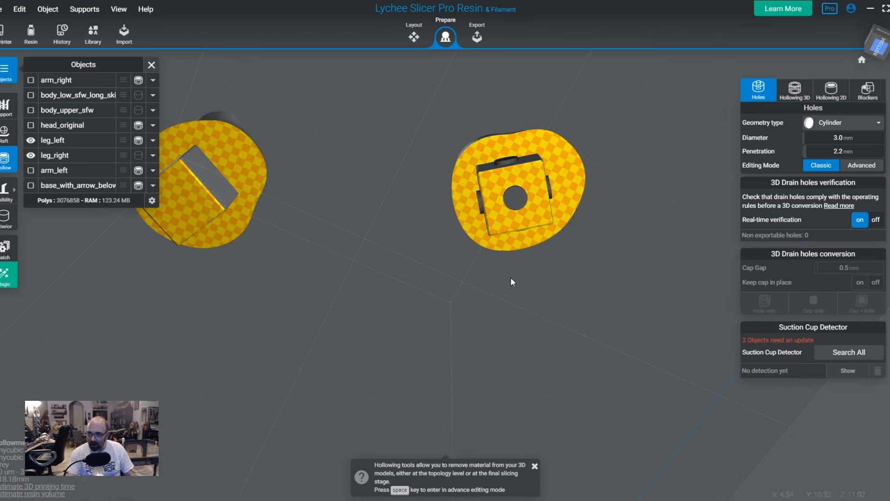
click(546, 165)
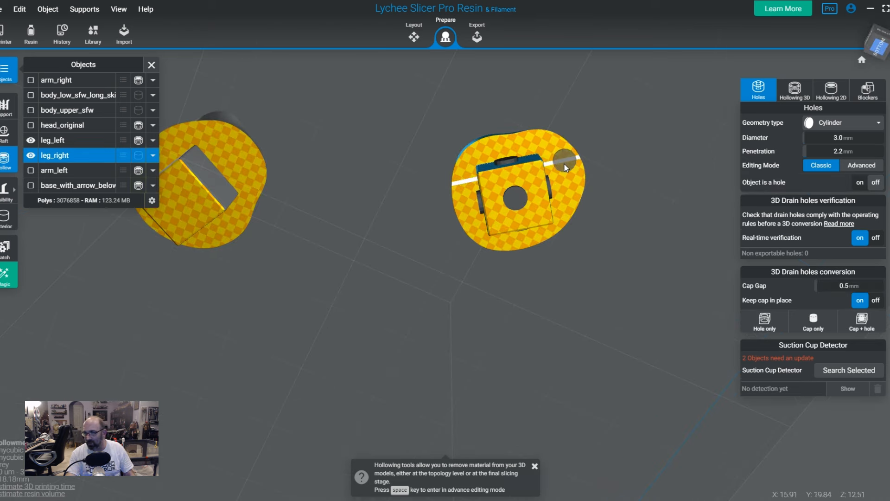
right_drag(563, 192, 488, 182)
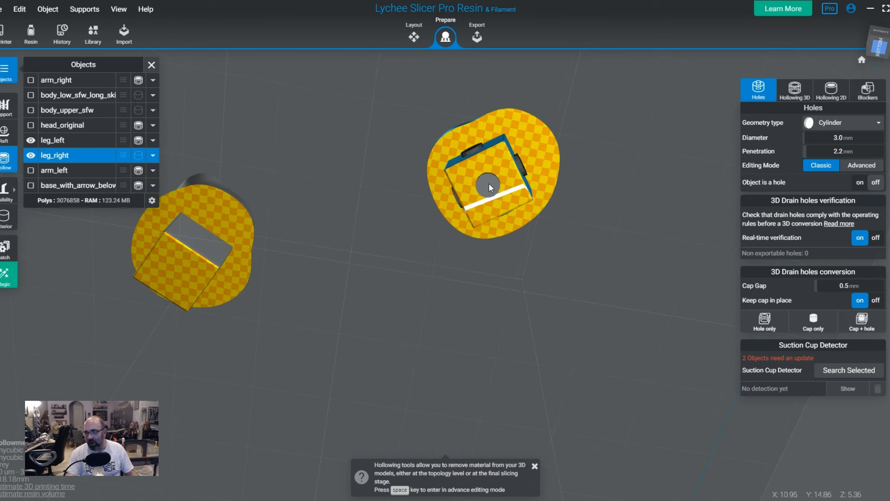
key(space)
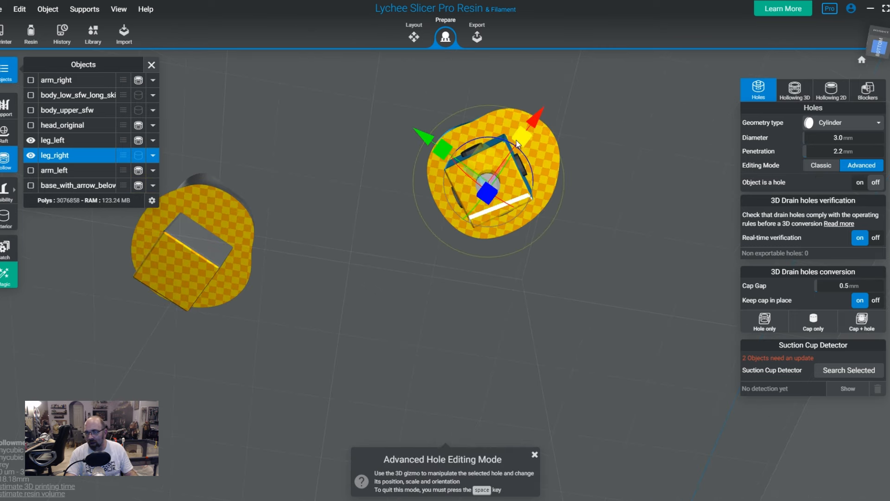
drag(516, 140, 521, 138)
key(space)
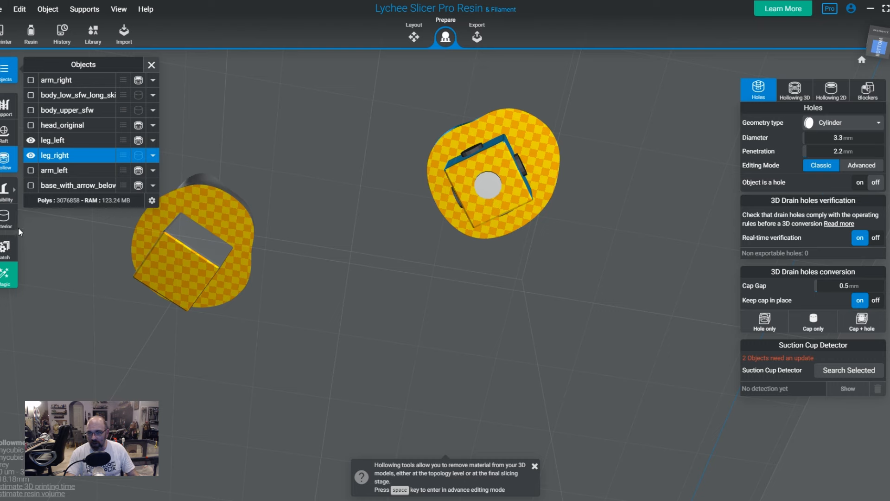
Step: Check the right leg's hollow interior and peg drain holes from above in interior view, and restore the full layer height
click(7, 218)
right_drag(262, 250, 486, 378)
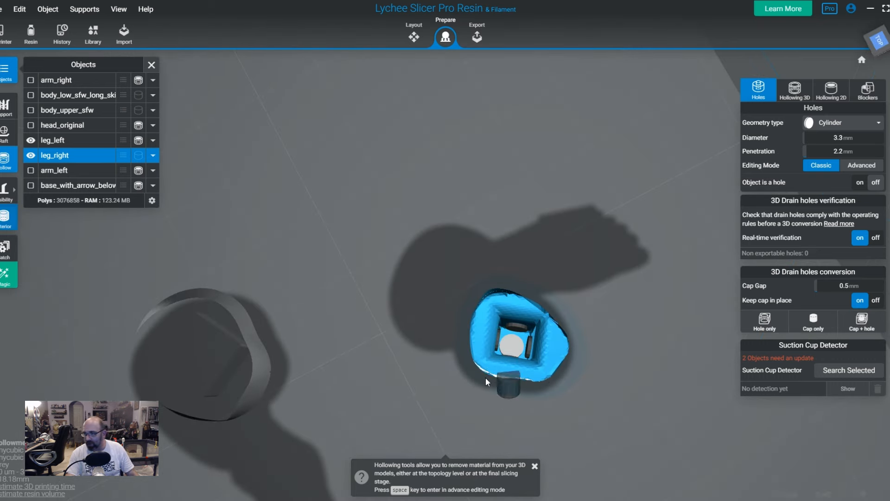
click(858, 372)
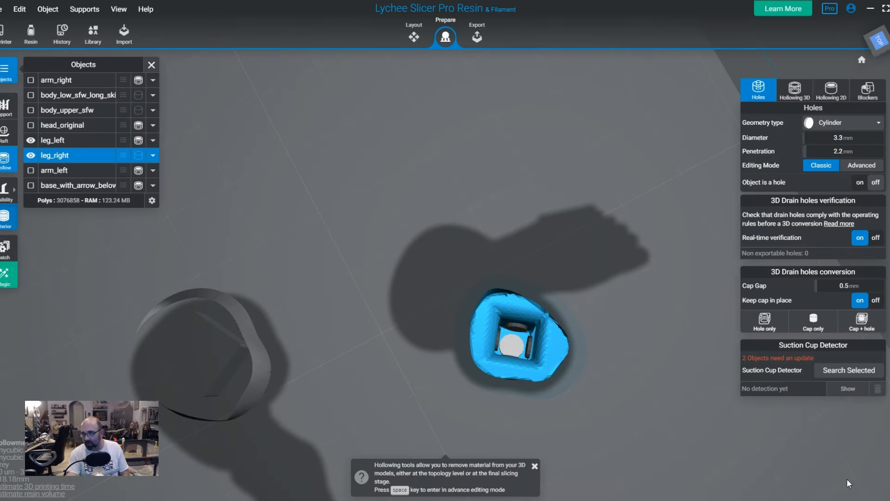
drag(889, 429, 889, 470)
Step: Add 3.0 mm drain holes with 2.2 mm penetration to the side and top faces of the block on the right foot
right_drag(807, 477, 517, 400)
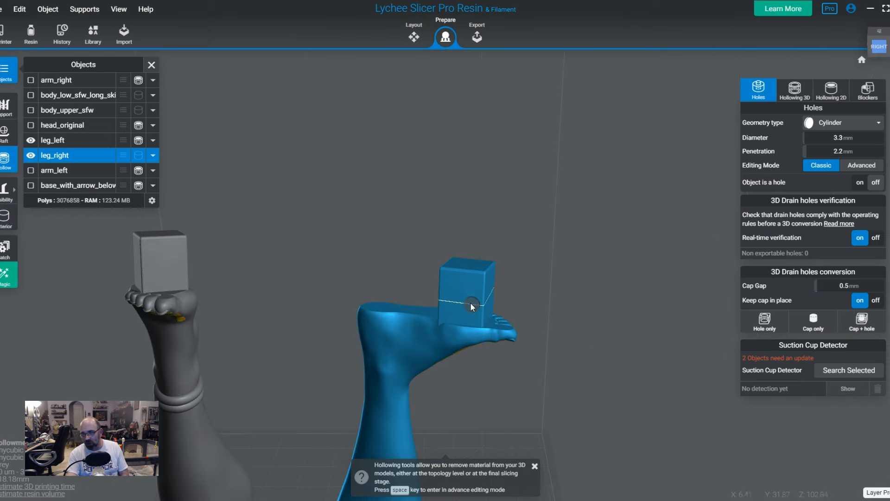
click(458, 301)
right_drag(560, 338, 364, 291)
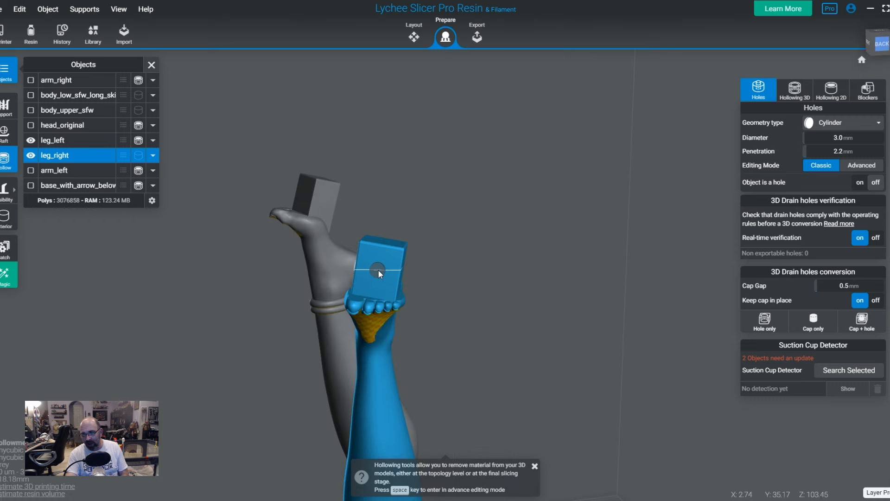
click(378, 268)
right_drag(503, 356, 338, 306)
click(402, 264)
right_drag(486, 332, 463, 398)
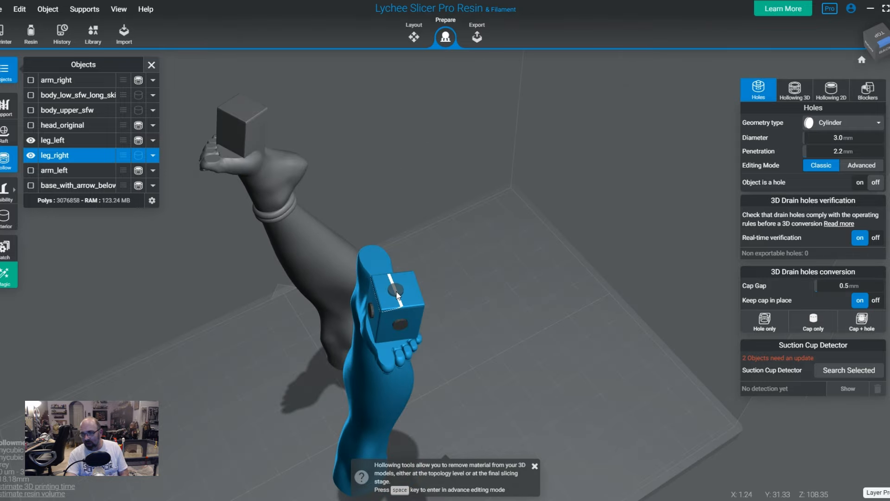
click(396, 293)
right_drag(556, 370, 312, 334)
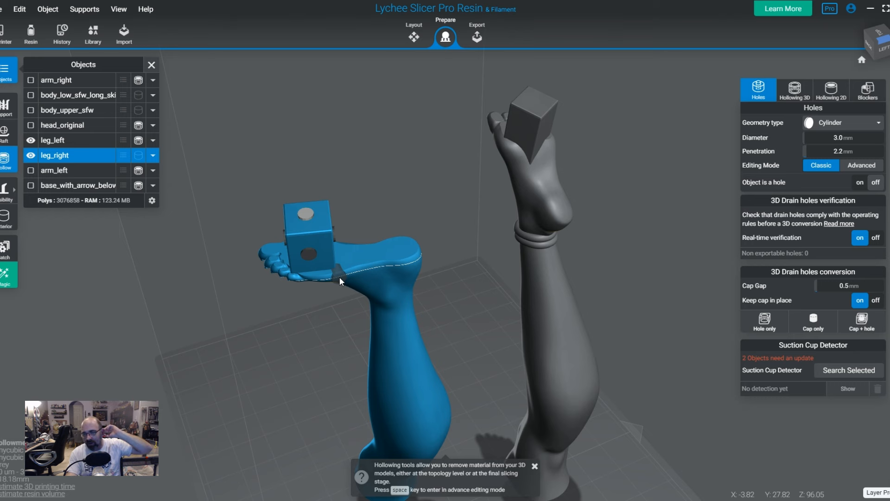
Step: Inspect the right leg from the foot block down to the lower peg, comparing it with the left leg
right_drag(430, 299, 487, 261)
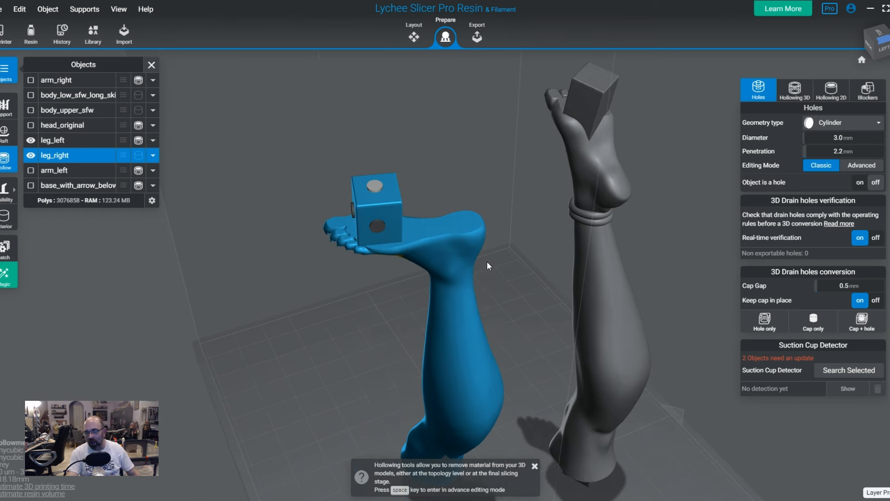
right_drag(520, 313, 535, 388)
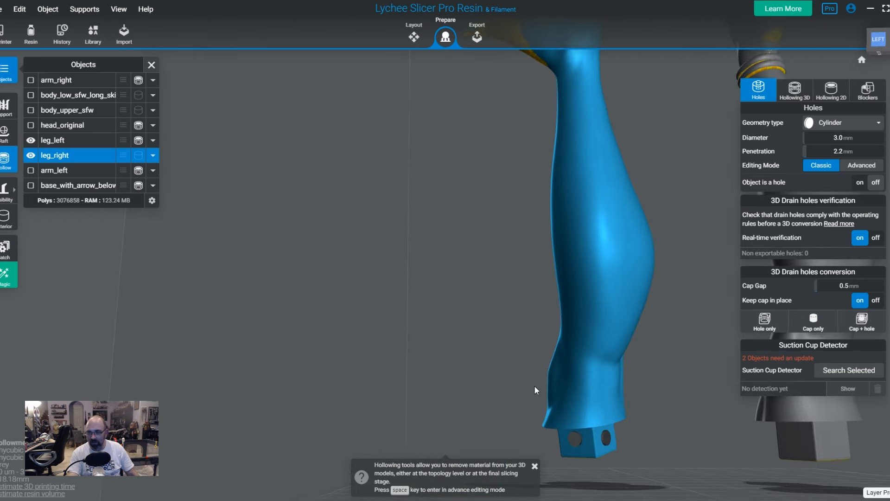
right_drag(610, 443, 669, 462)
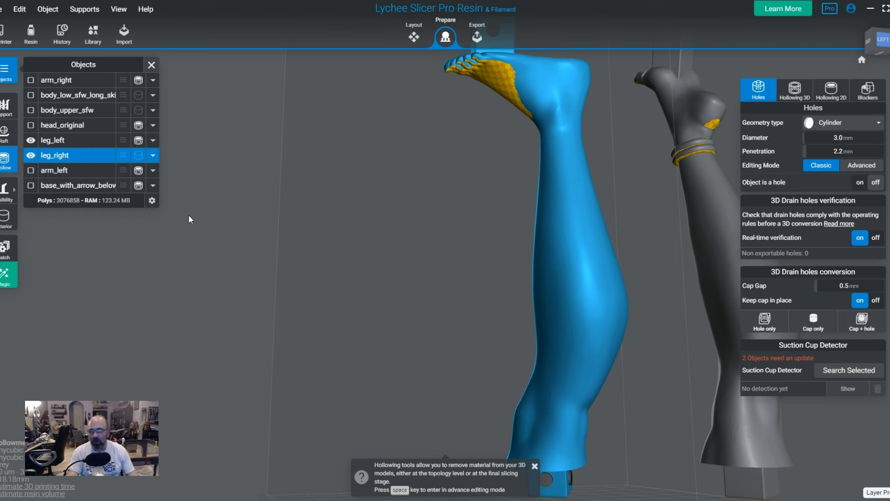
drag(613, 239, 435, 325)
scroll(438, 371, up, 5)
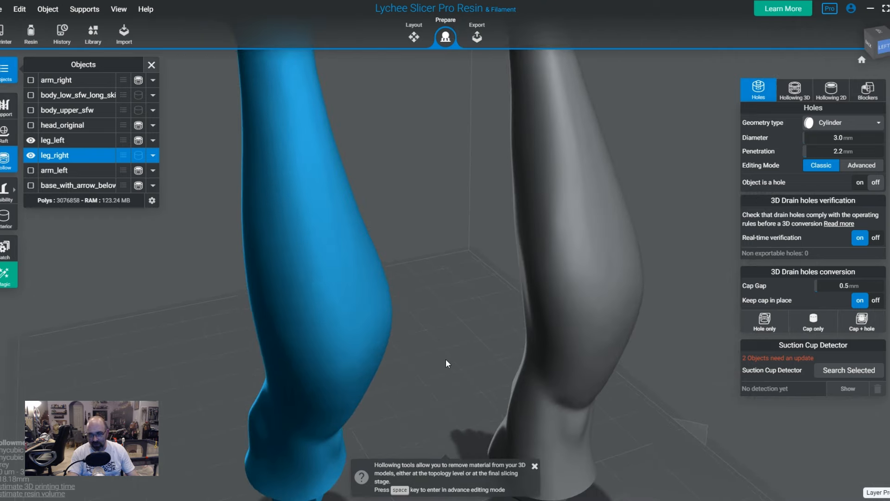
scroll(450, 358, down, 4)
Step: Estimate the resin volume for both visible legs together
click(534, 469)
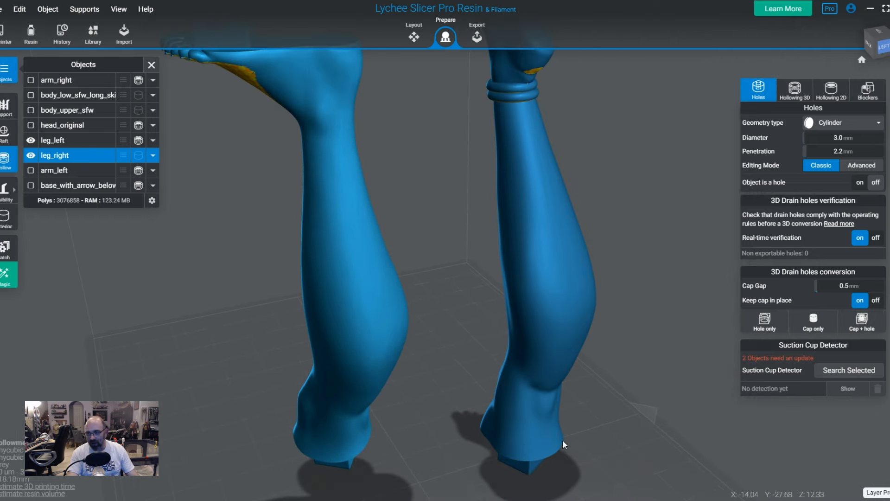
drag(563, 439, 663, 368)
click(663, 368)
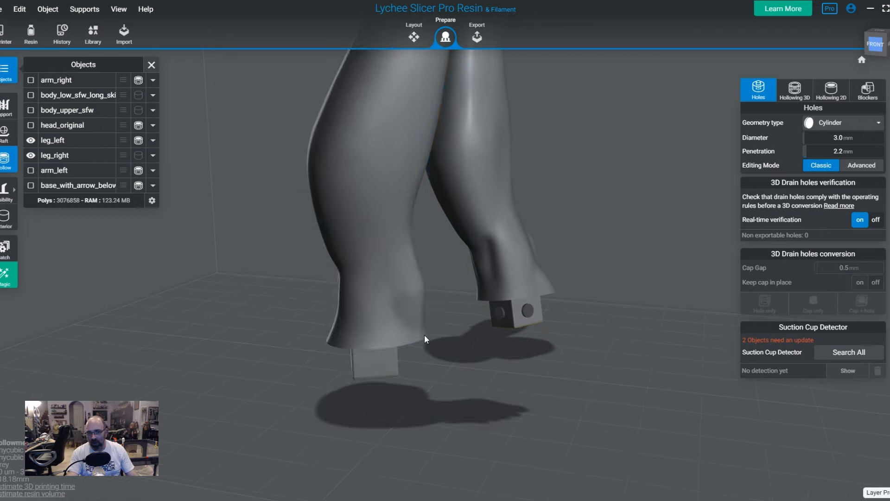
click(417, 332)
click(51, 494)
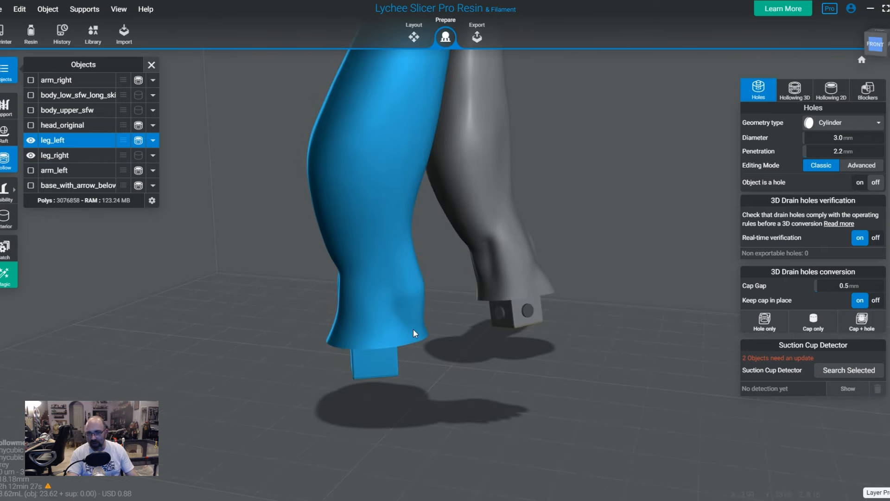
Step: Hide the right leg and estimate the resin volume for the left leg alone
click(492, 221)
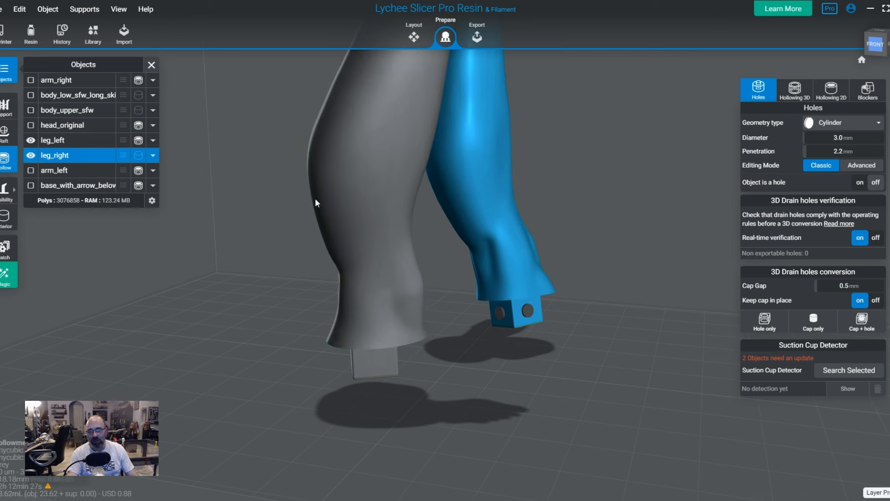
click(31, 155)
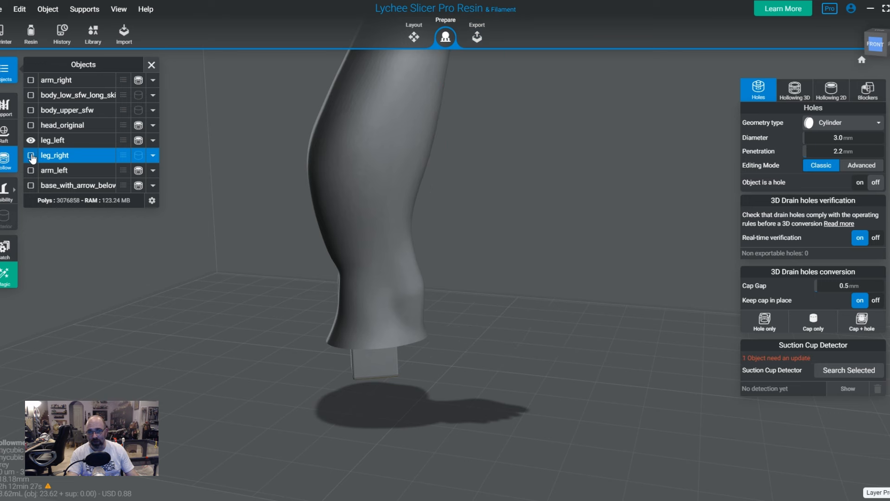
click(347, 250)
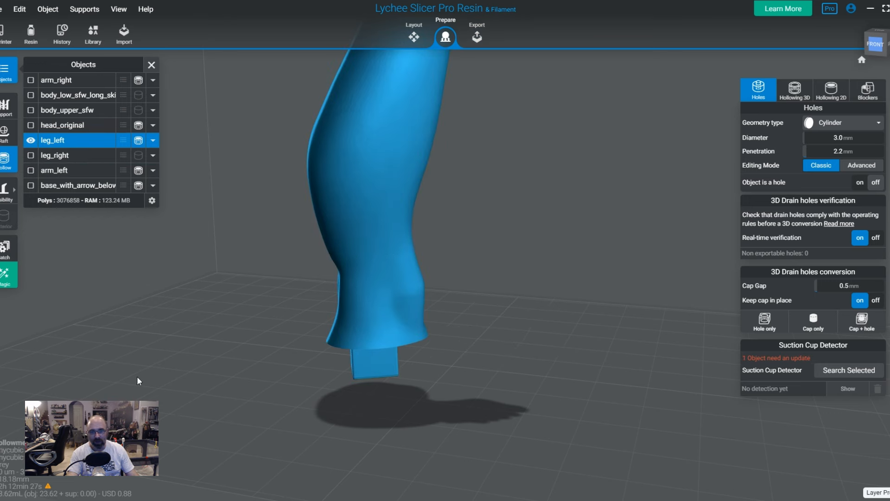
click(29, 141)
click(29, 141)
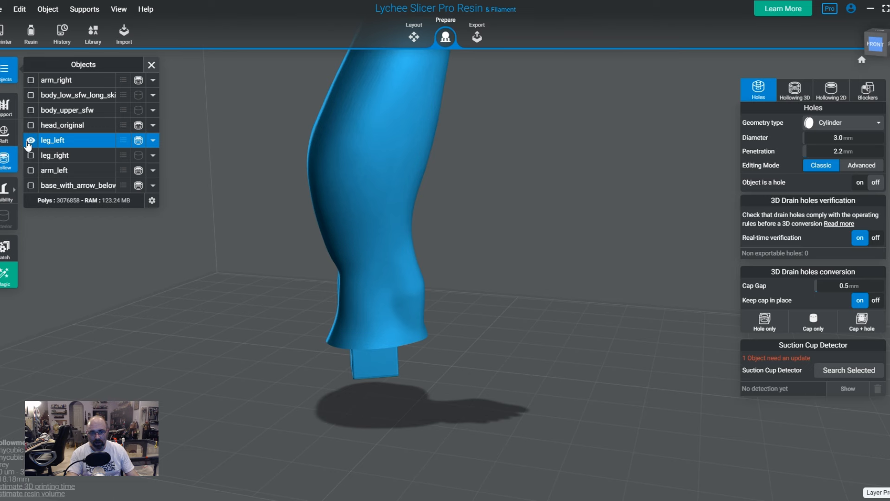
click(20, 494)
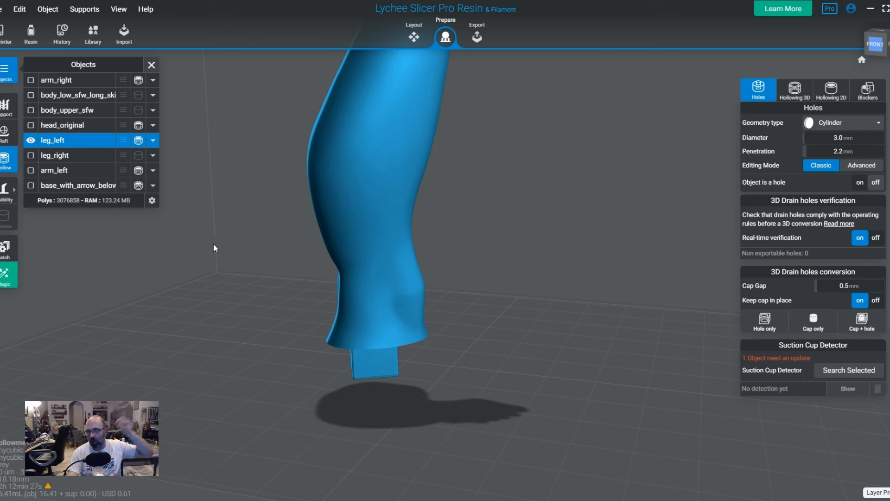
Step: Show only the right leg, estimate its resin volume, and look over the hollowed leg from several sides
click(31, 141)
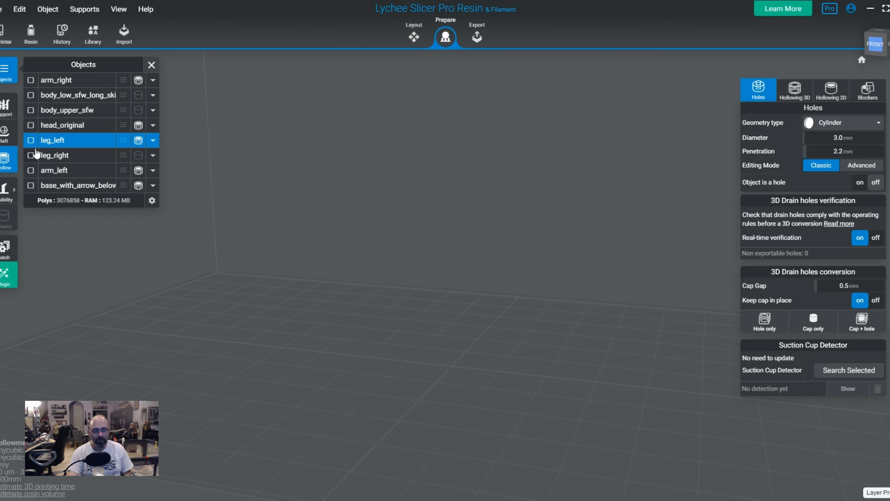
click(31, 155)
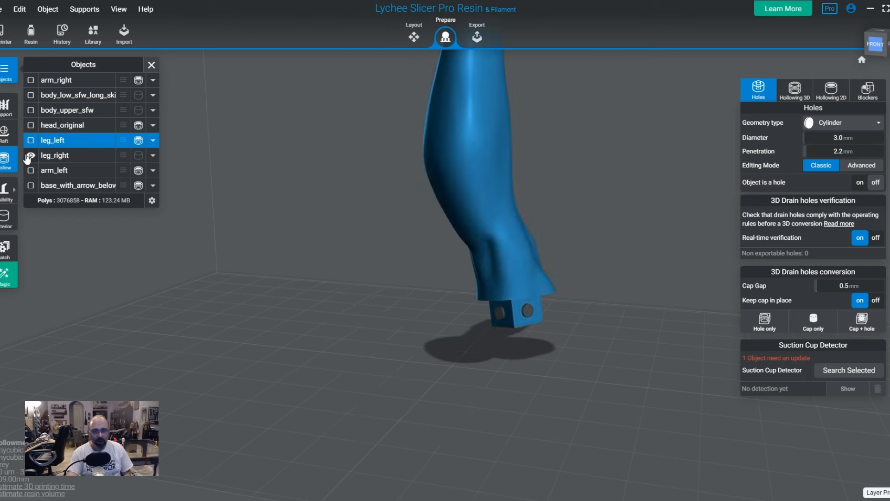
click(25, 493)
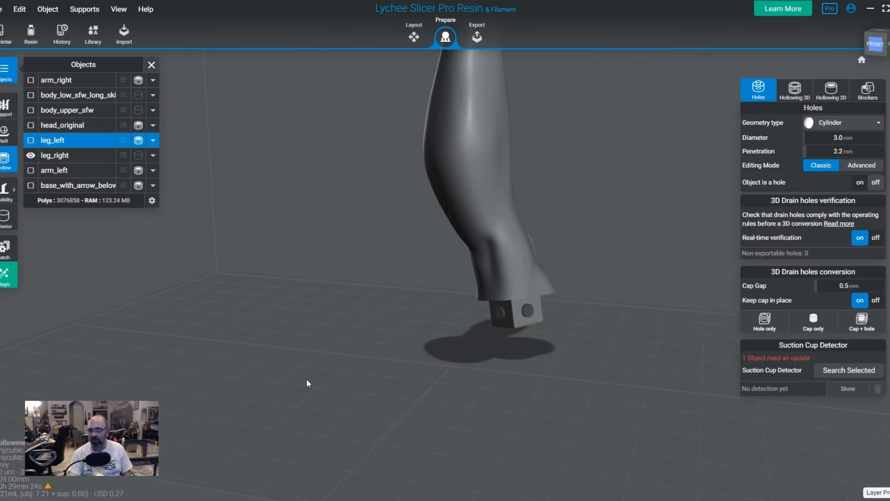
drag(600, 352, 510, 361)
scroll(586, 204, down, 6)
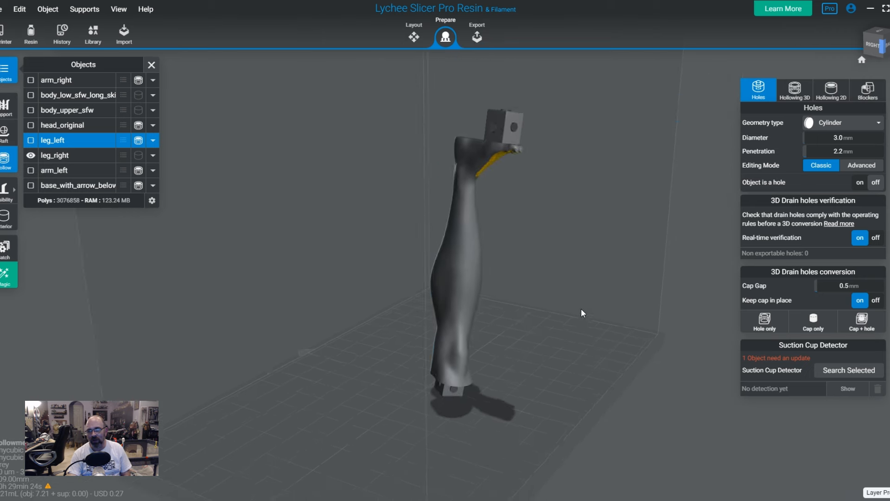
drag(547, 339, 472, 306)
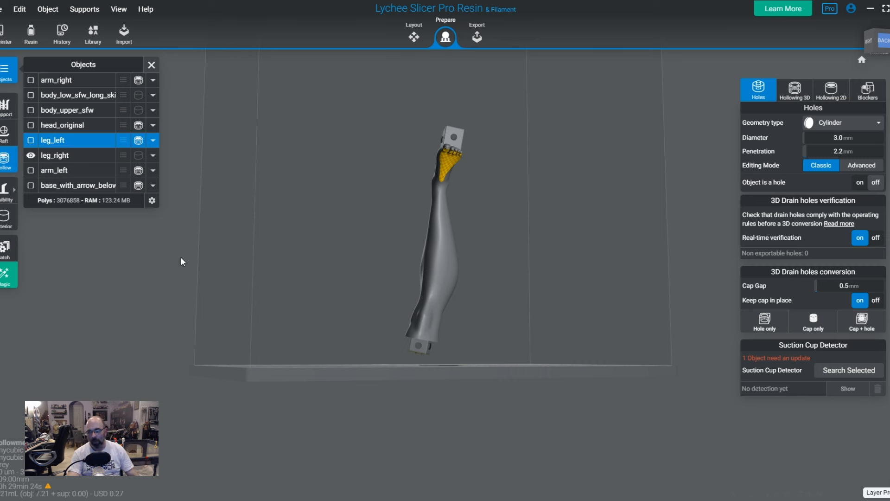
drag(574, 293, 266, 199)
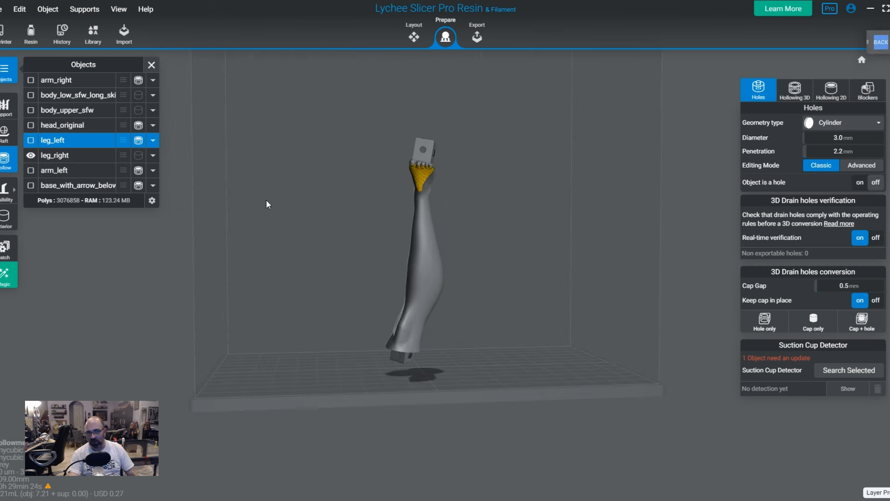
Step: Show only the lower and upper body parts and examine them with their marked suction cup areas
click(30, 155)
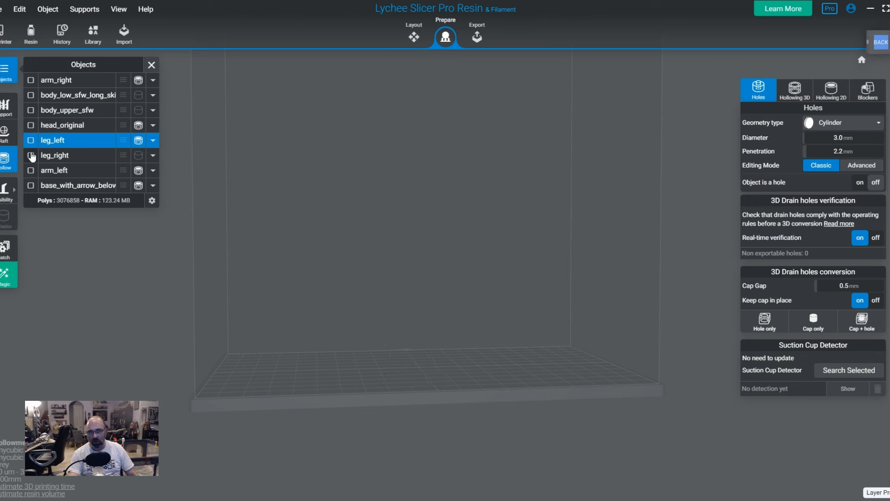
click(31, 95)
click(30, 110)
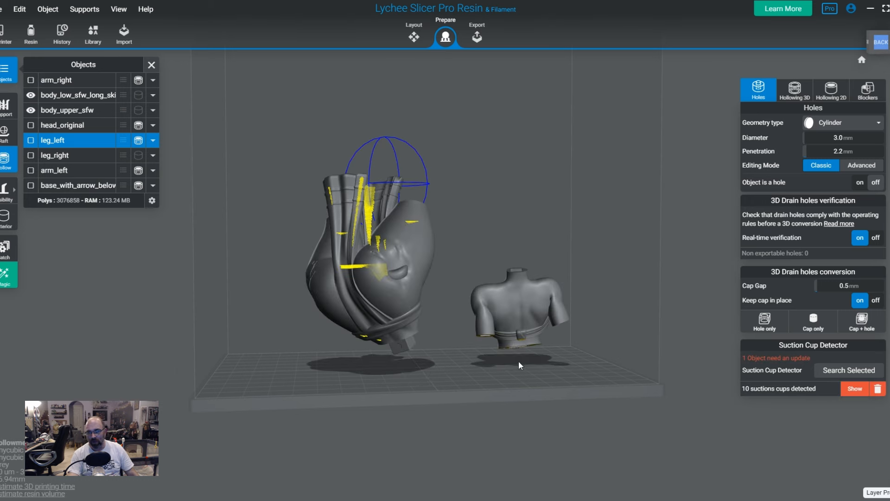
drag(518, 361, 412, 392)
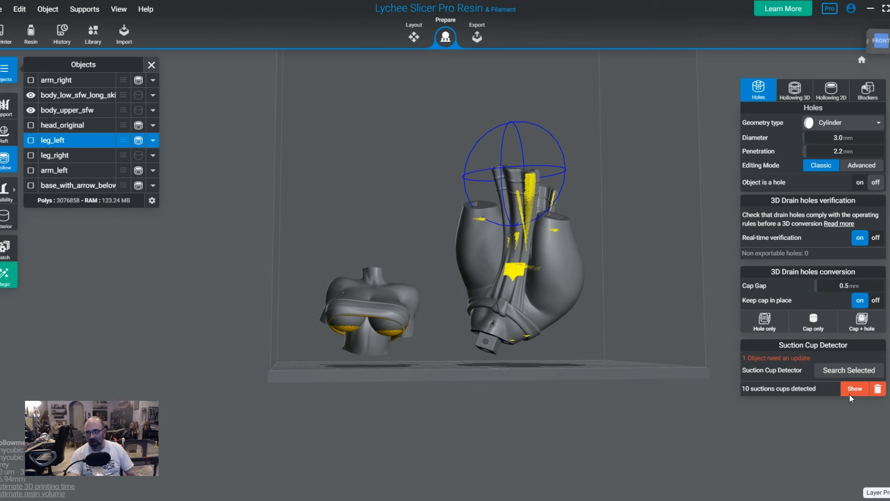
drag(552, 355, 554, 303)
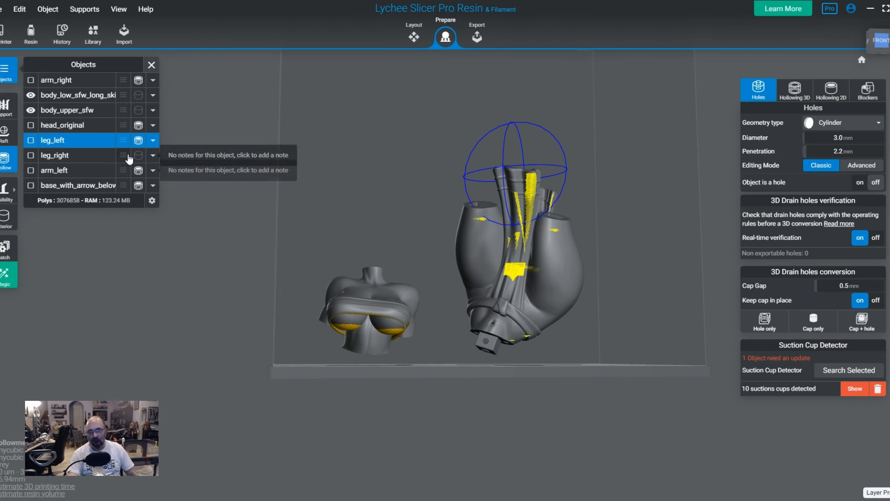
Step: Hide both body parts and display the left and right arms together with the left and right legs
click(31, 110)
click(31, 94)
click(31, 80)
click(31, 140)
click(31, 155)
drag(519, 334, 241, 357)
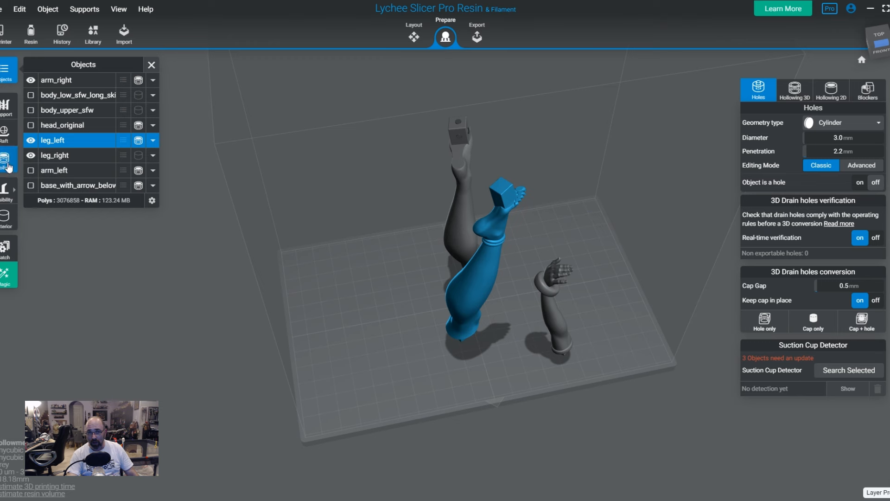
click(31, 170)
drag(550, 370, 457, 352)
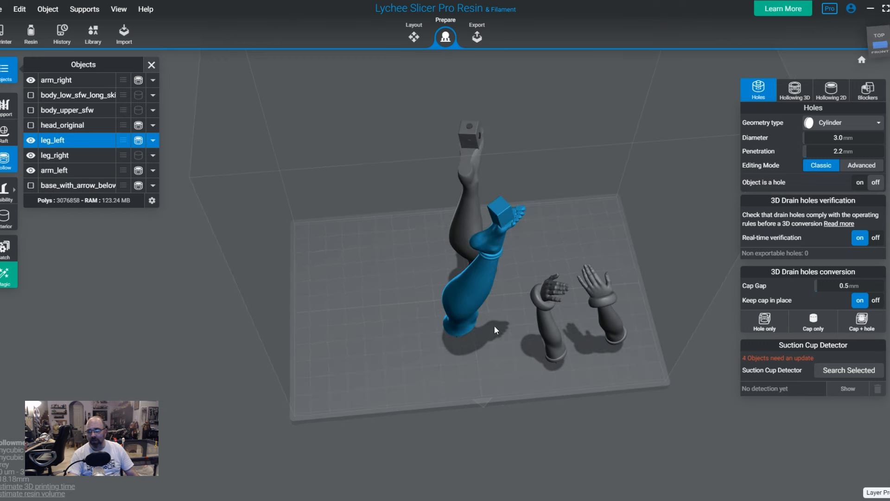
Step: Hide both legs and both arms, and display only the base with the arrow below
drag(494, 324, 571, 356)
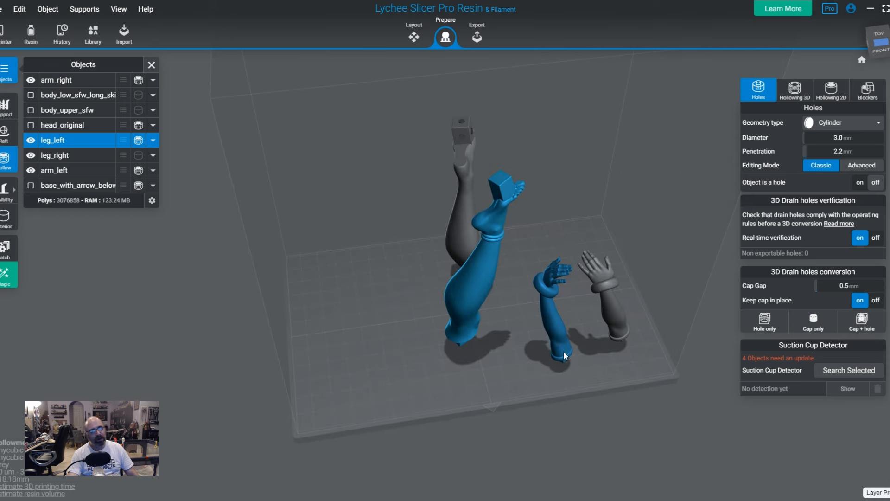
click(31, 140)
click(30, 155)
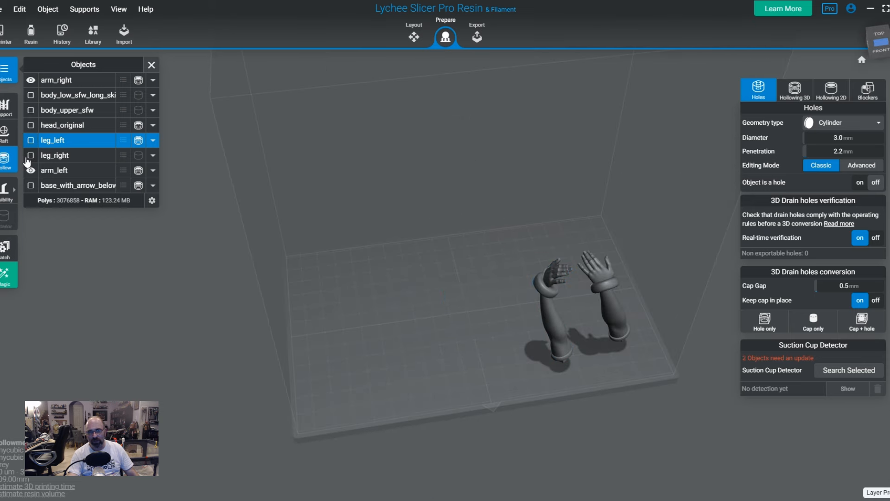
click(31, 170)
click(31, 80)
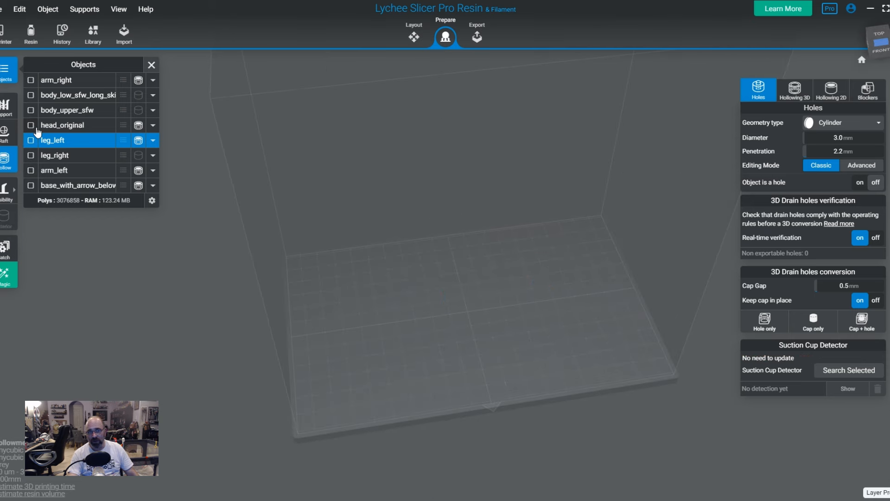
click(31, 185)
Step: Examine the round base from several sides, including its cobbled top, its patterned rim and its open underside
drag(586, 316, 502, 296)
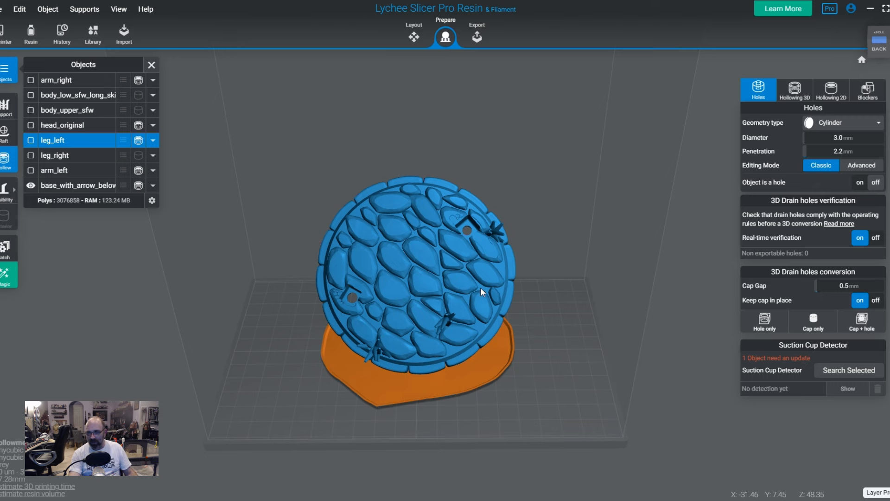
right_drag(480, 287, 552, 325)
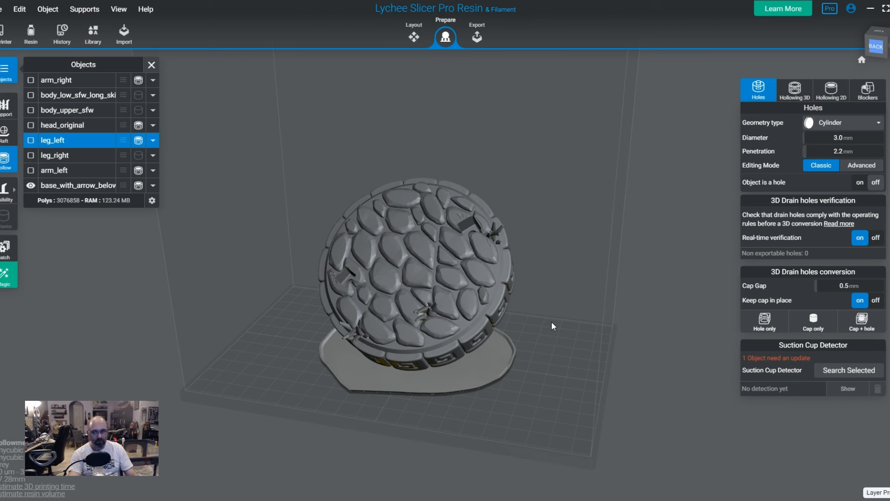
right_drag(547, 353, 587, 377)
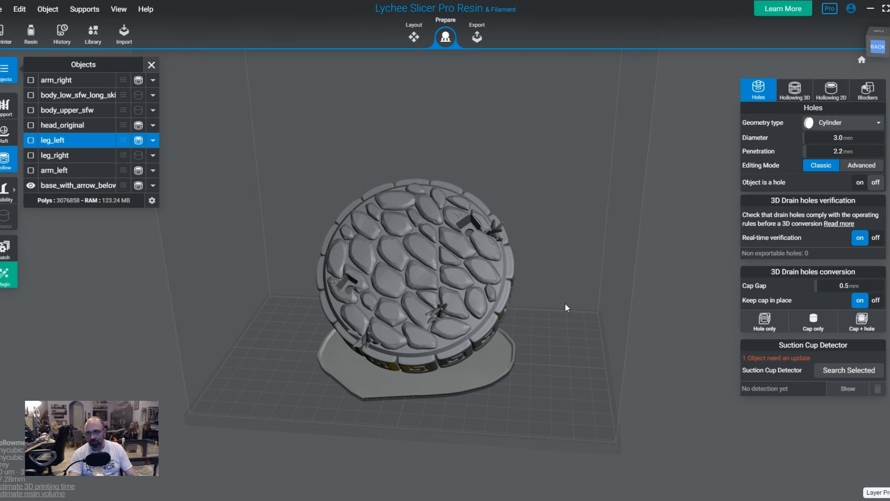
mouse_move(534, 300)
mouse_down()
mouse_move(484, 377)
mouse_move(415, 361)
mouse_move(465, 337)
mouse_move(475, 302)
mouse_move(552, 299)
mouse_move(595, 334)
mouse_move(660, 343)
mouse_move(615, 344)
mouse_move(663, 338)
mouse_up()
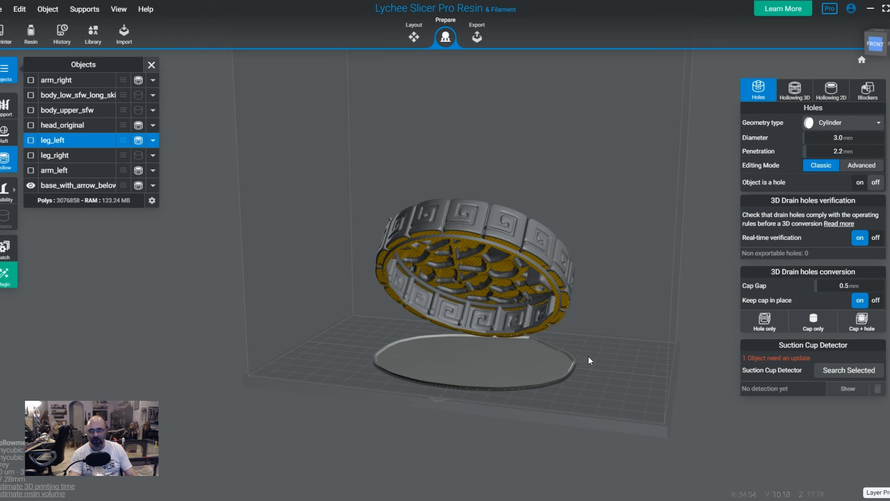
drag(588, 355, 464, 362)
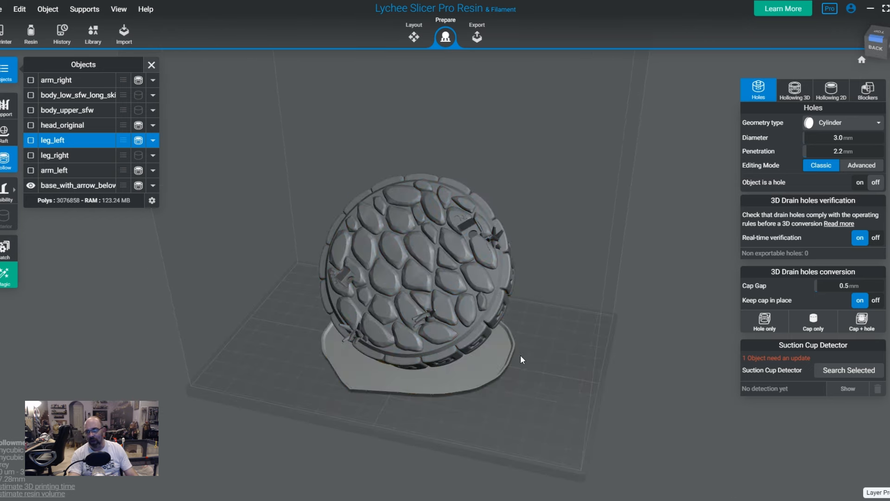
drag(540, 346, 563, 309)
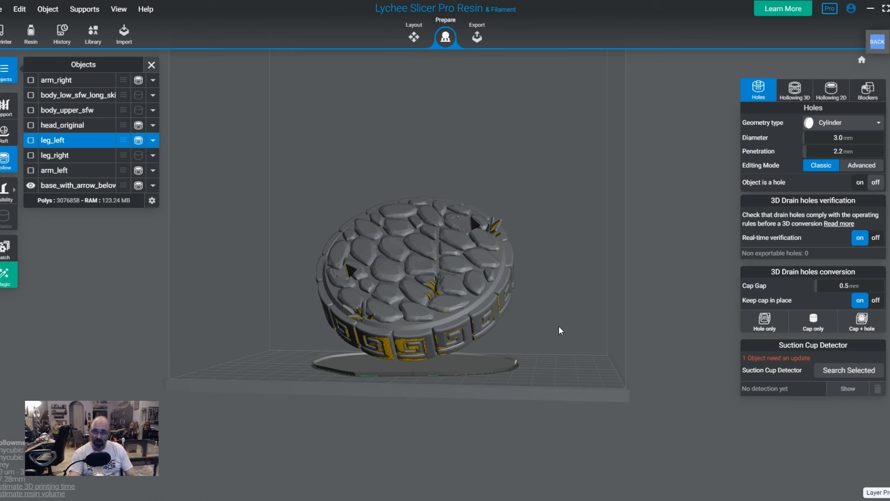